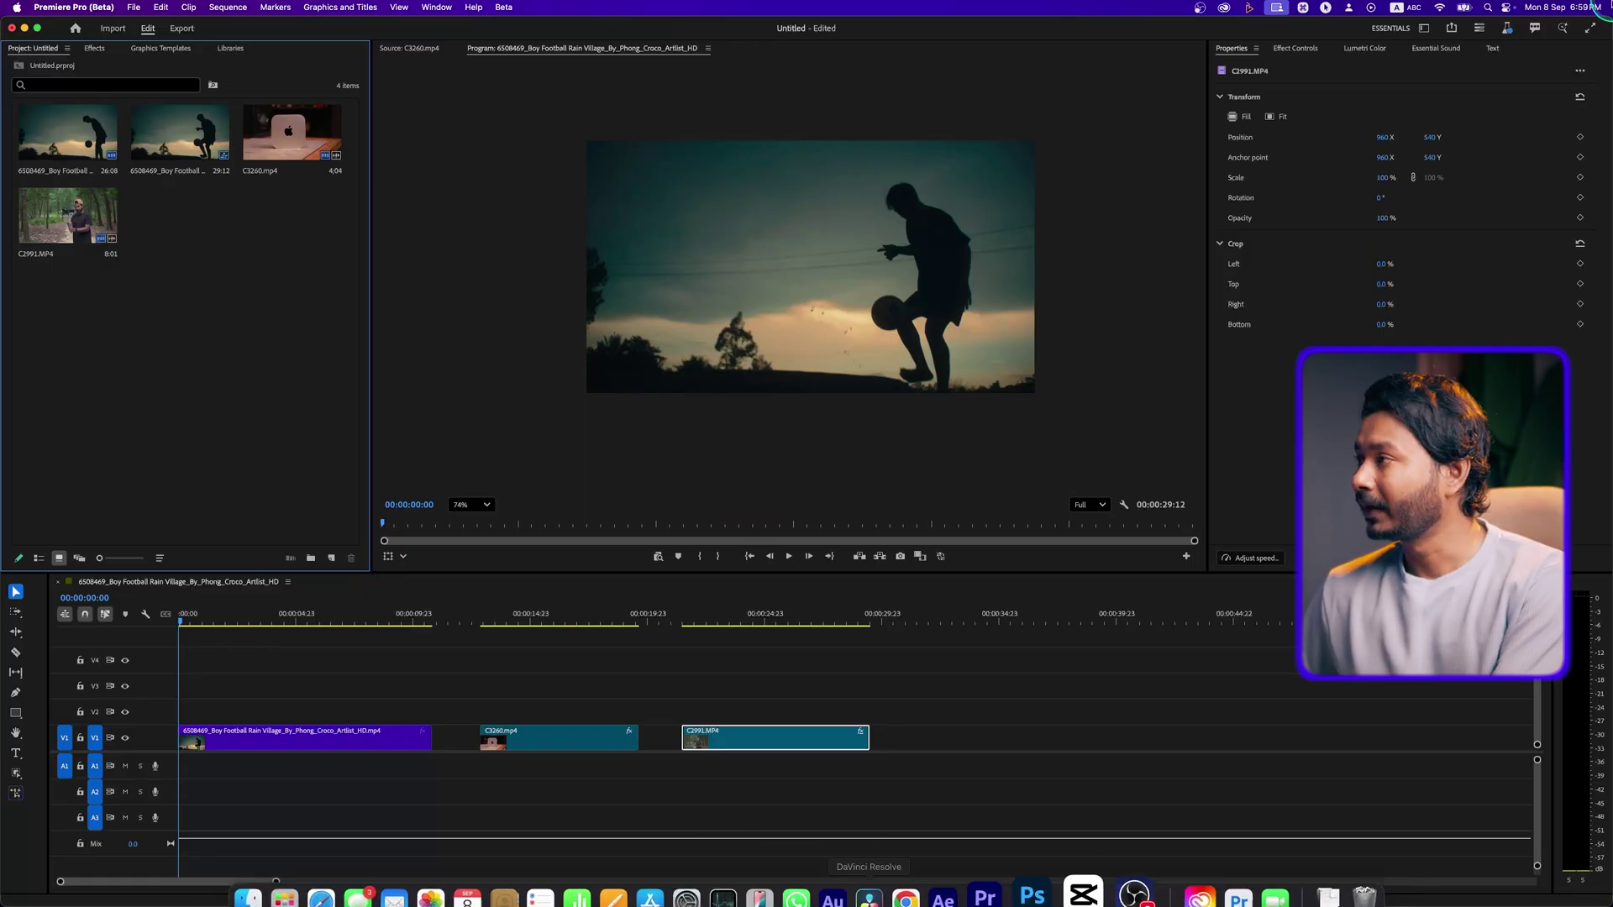
Check the beta apps listed in Creative Cloud, including Premiere Pro (Beta), and close its window
{"action": "left_click", "coordinate": [1223, 9]}
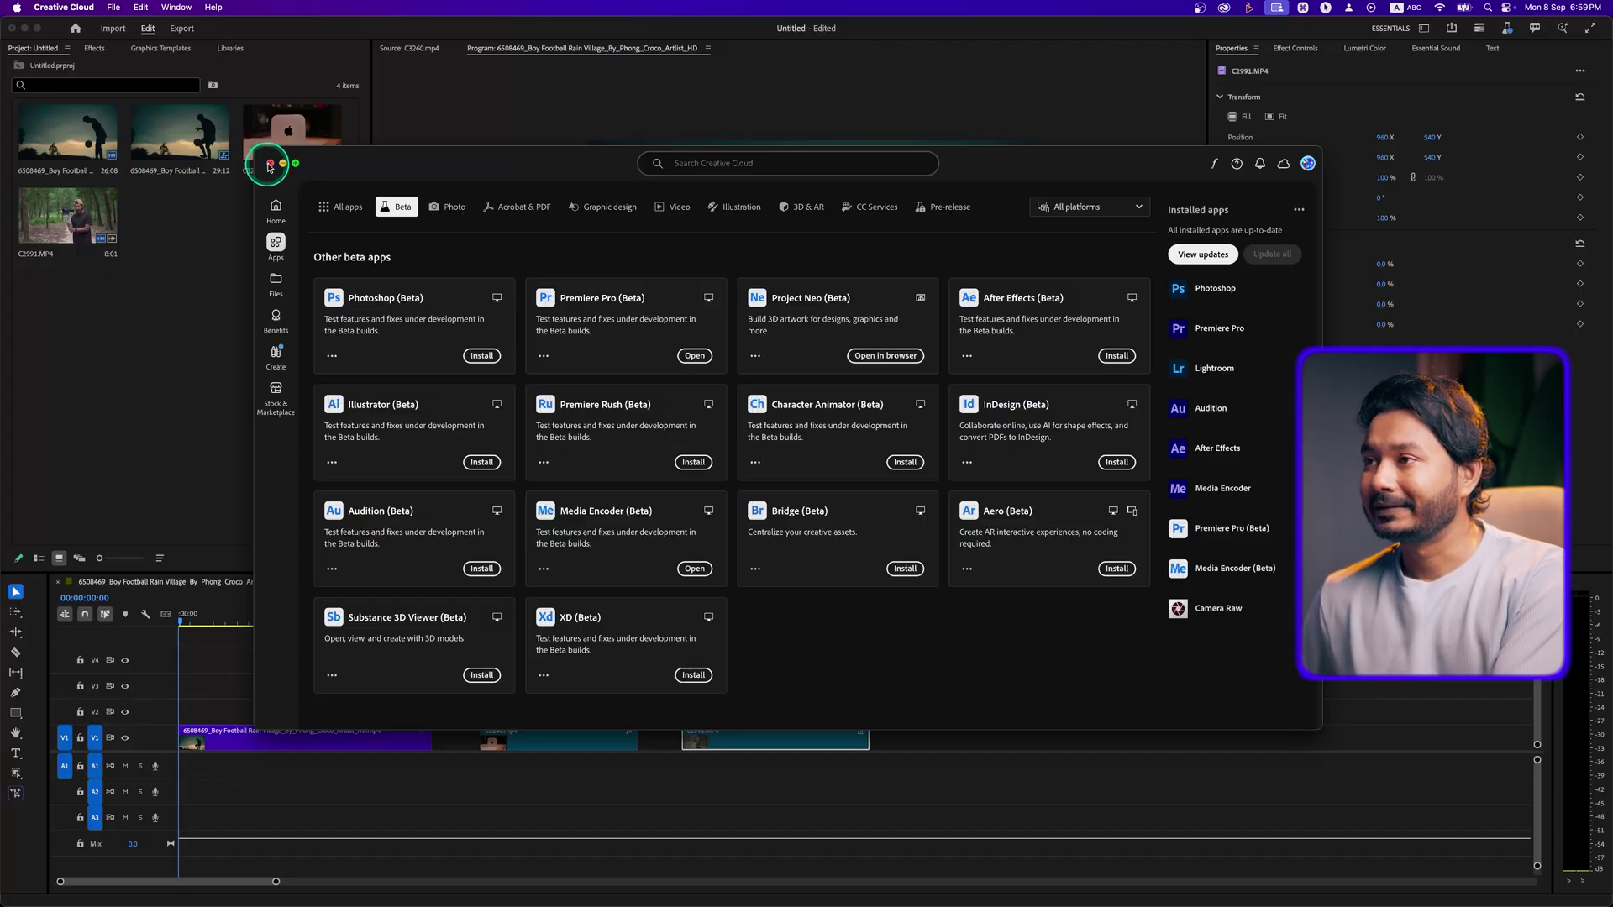
{"action": "left_click", "coordinate": [269, 167]}
Preview the football, C3260.mp4 and C2991.MP4 clips, returning the playhead to the football clip at 00:00:02:04
{"action": "left_click", "coordinate": [262, 617]}
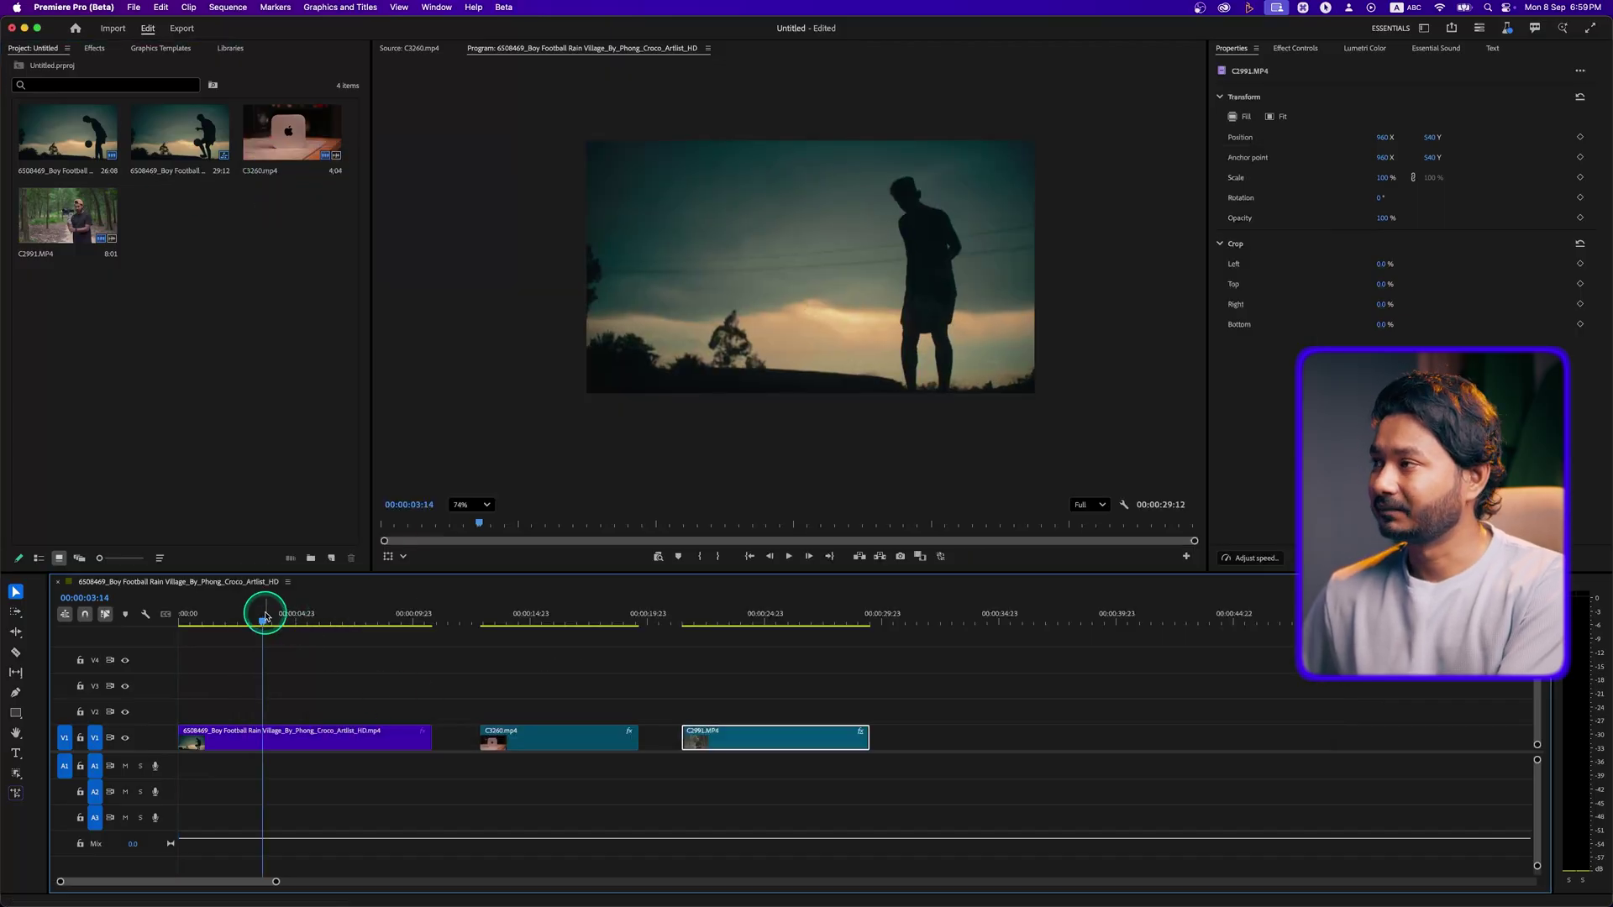
{"action": "left_click", "coordinate": [562, 603]}
{"action": "left_click", "coordinate": [772, 614]}
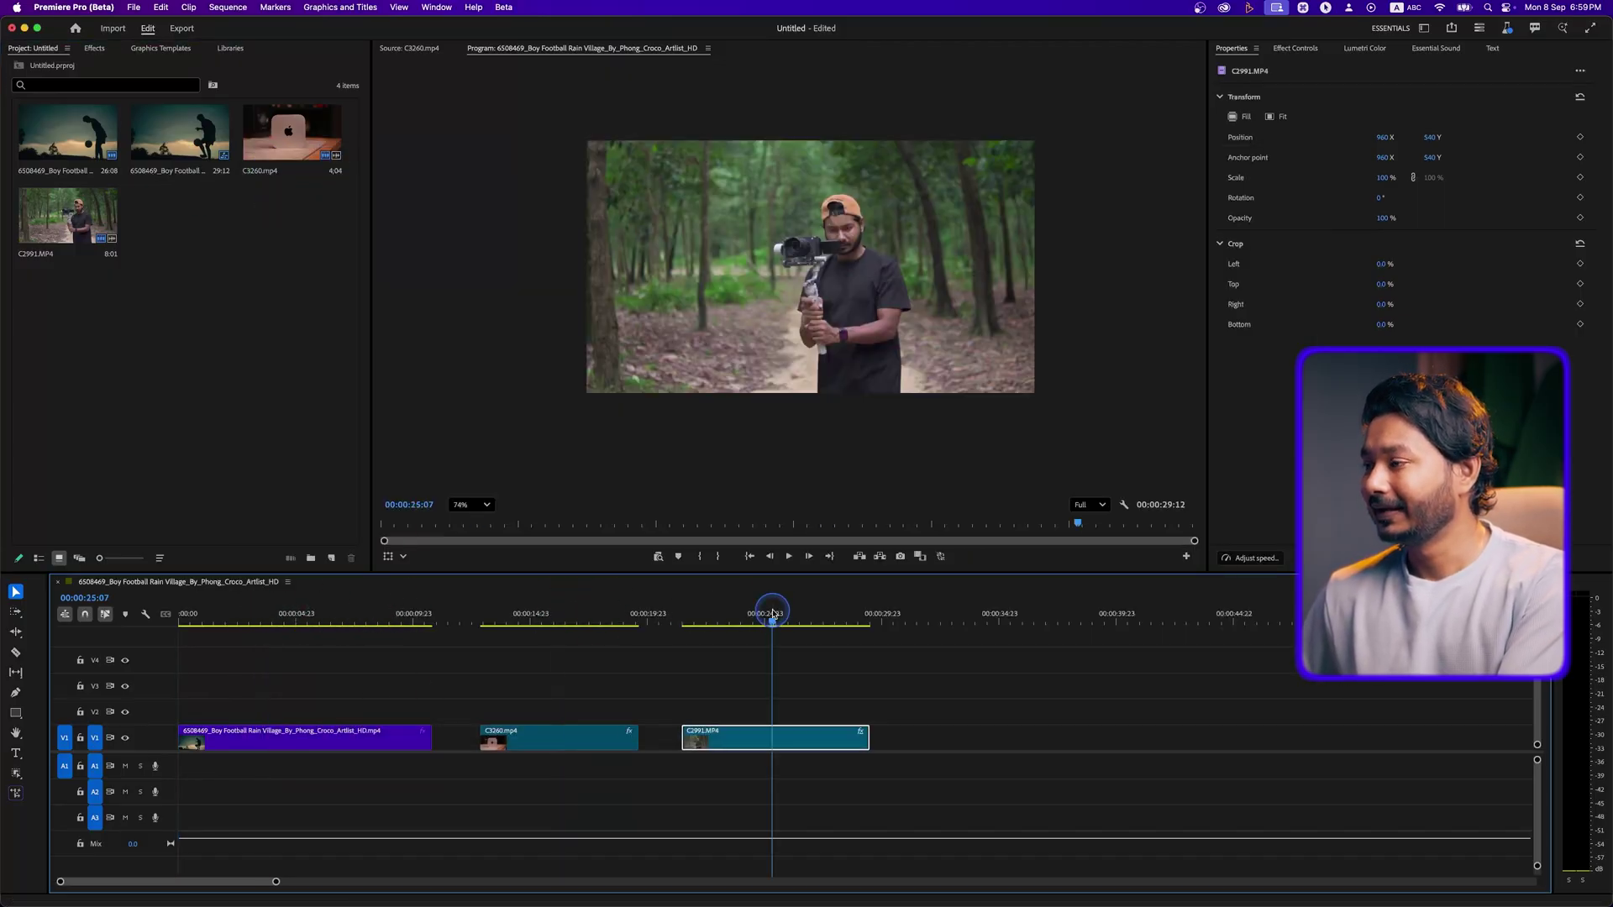
{"action": "left_click", "coordinate": [230, 620]}
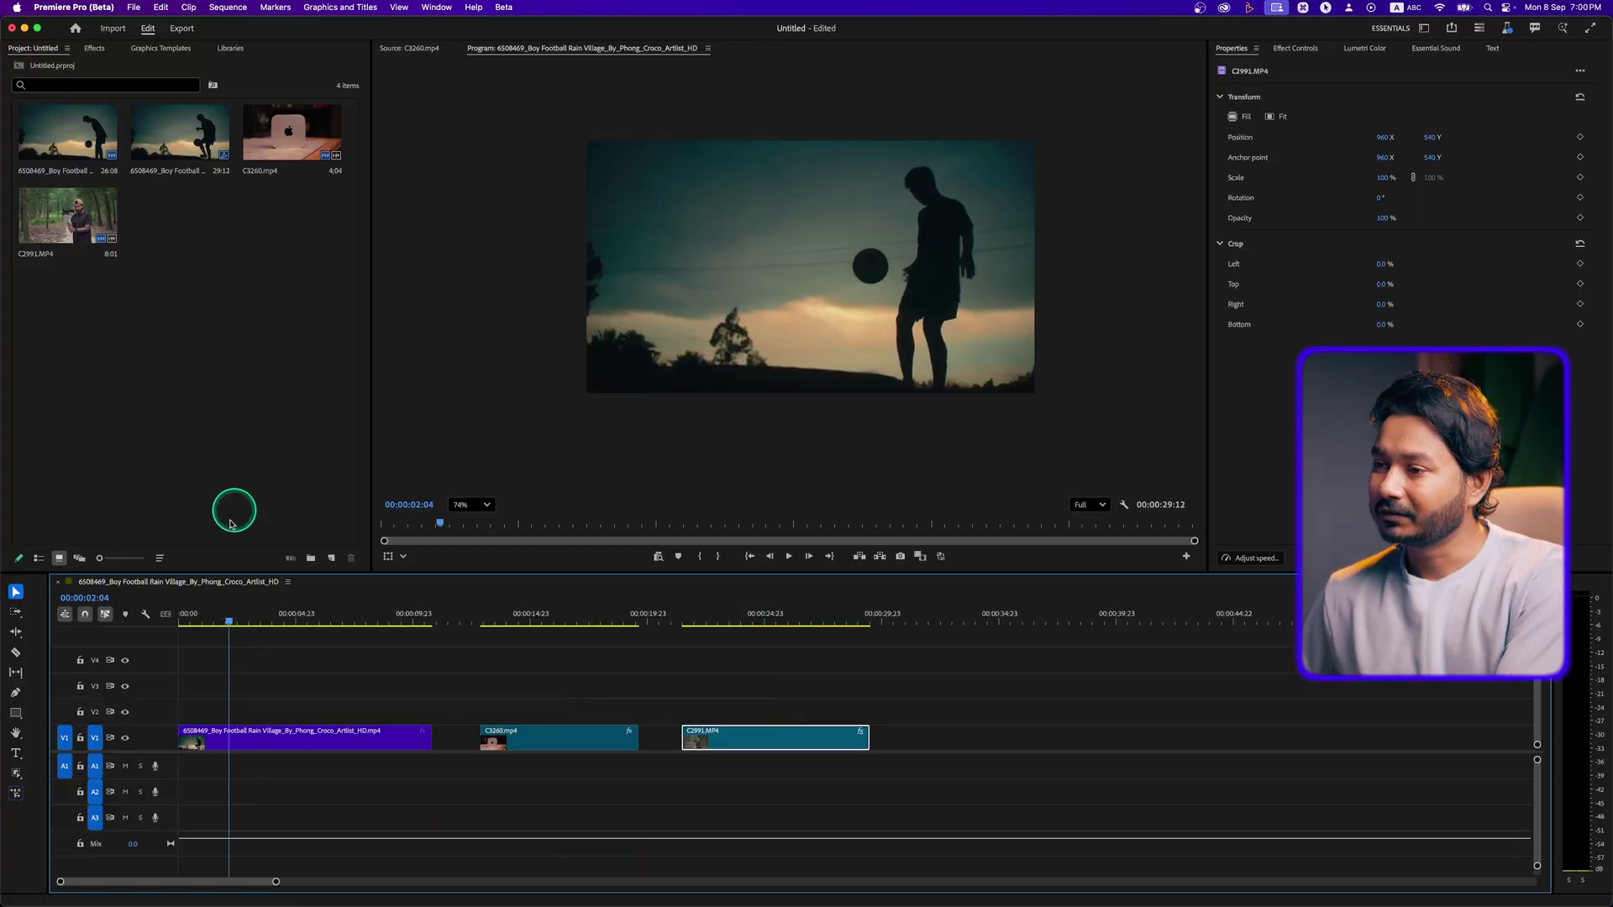
Select the football clip on V1 and widen the tools area beside the timeline so its tools sit in one row
{"action": "left_click", "coordinate": [256, 740]}
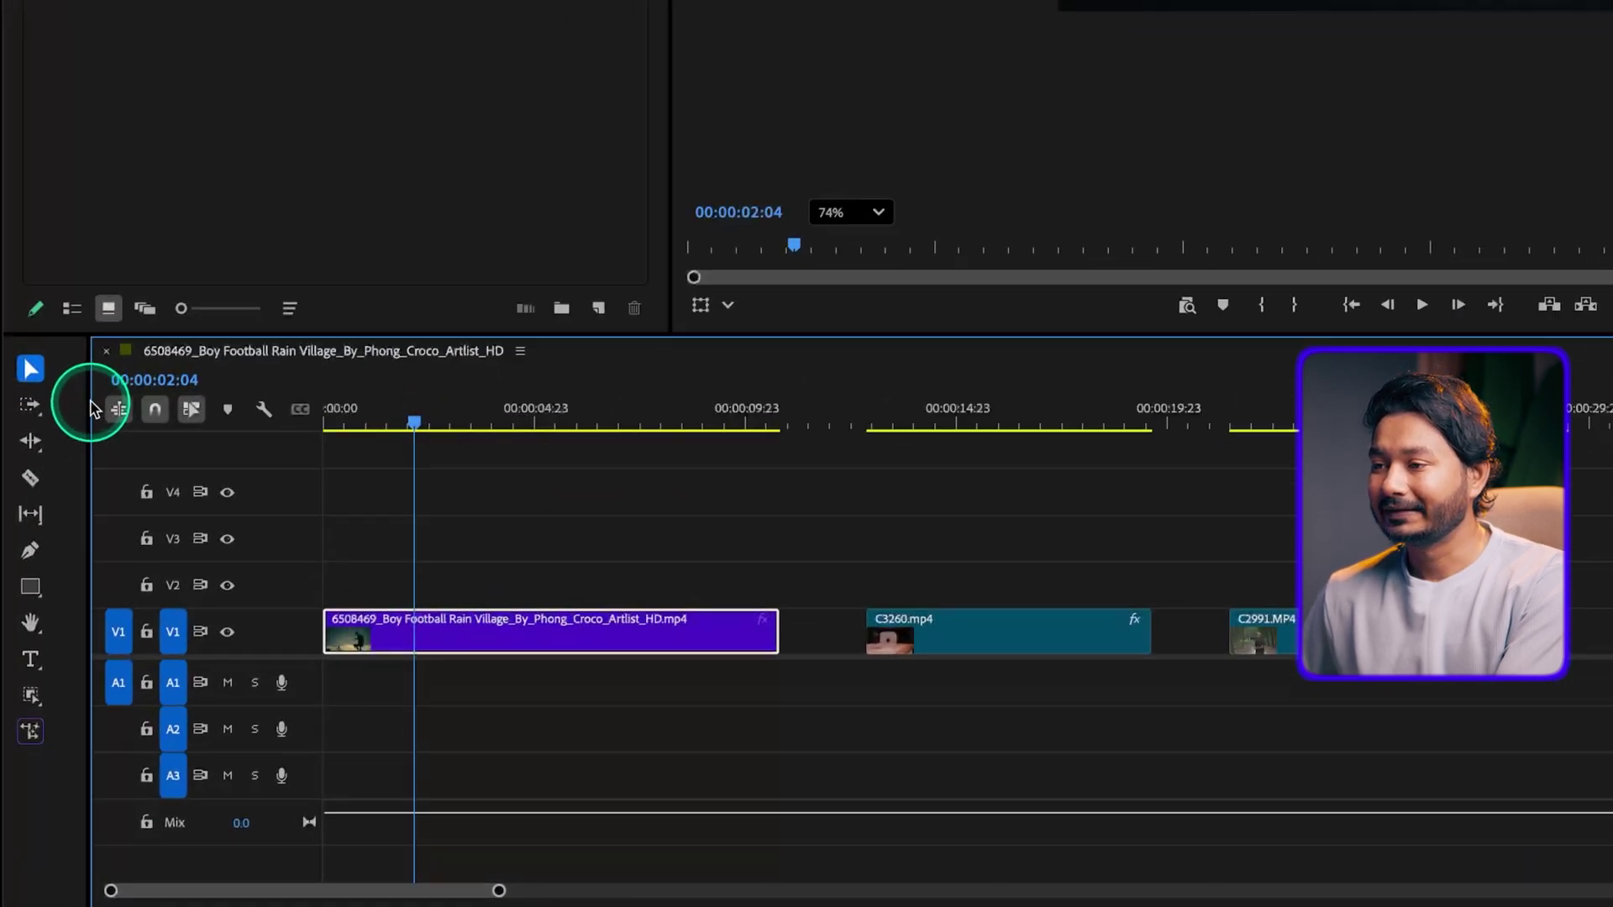
{"action": "left_click_drag", "start_coordinate": [88, 406], "coordinate": [425, 396]}
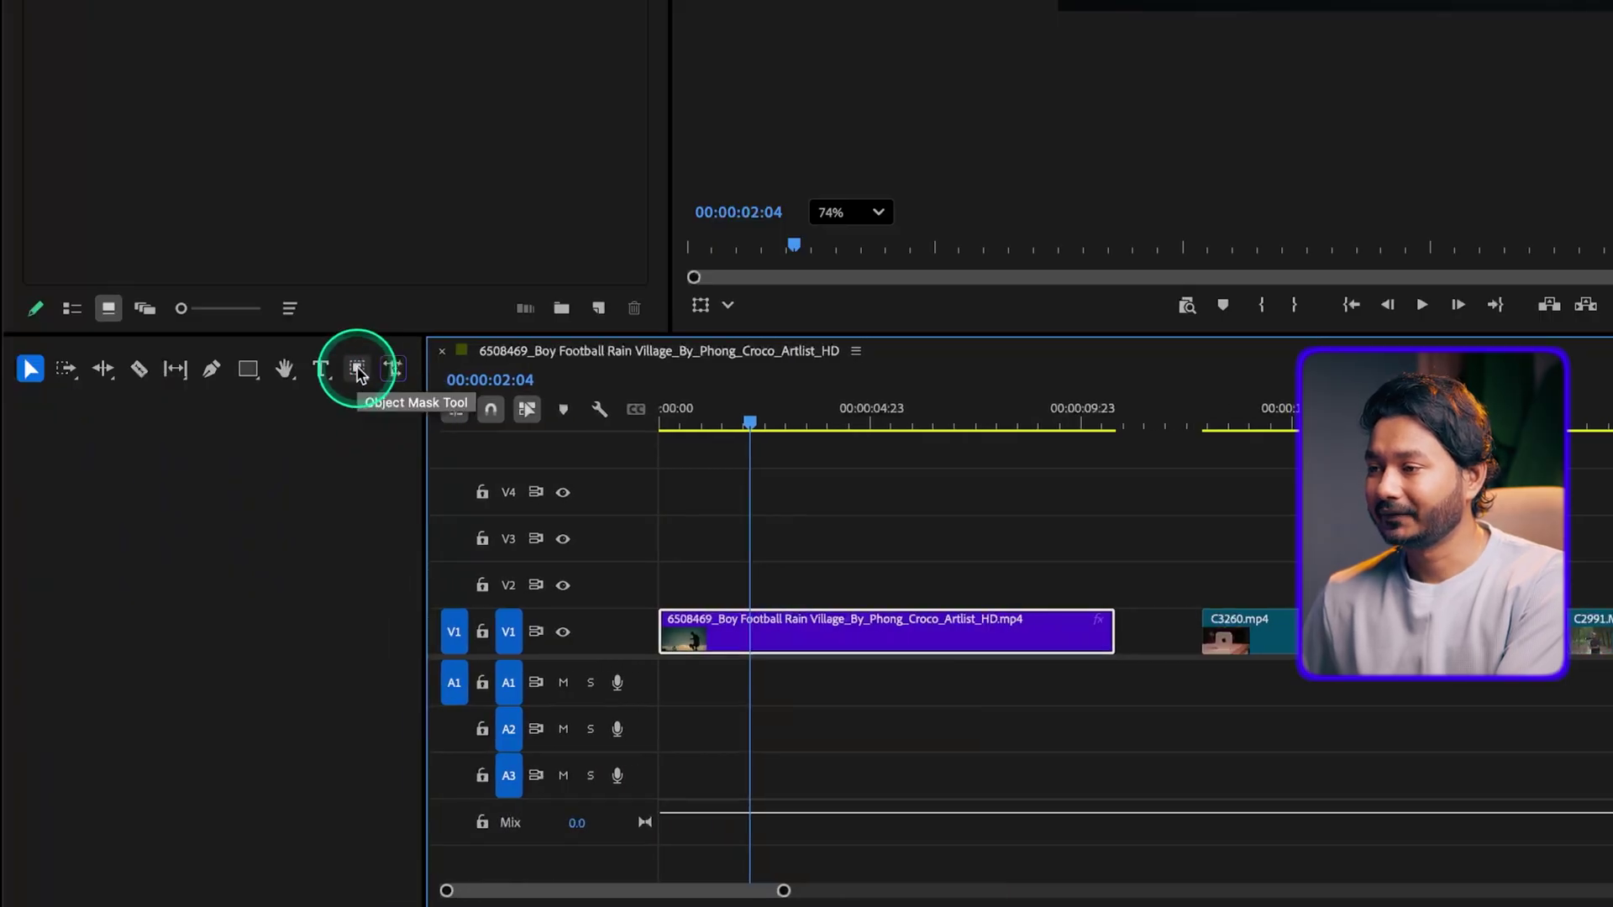
Draw an ellipse mask around the ball in the football clip and clear it from the unassigned masks
{"action": "left_click", "coordinate": [358, 370]}
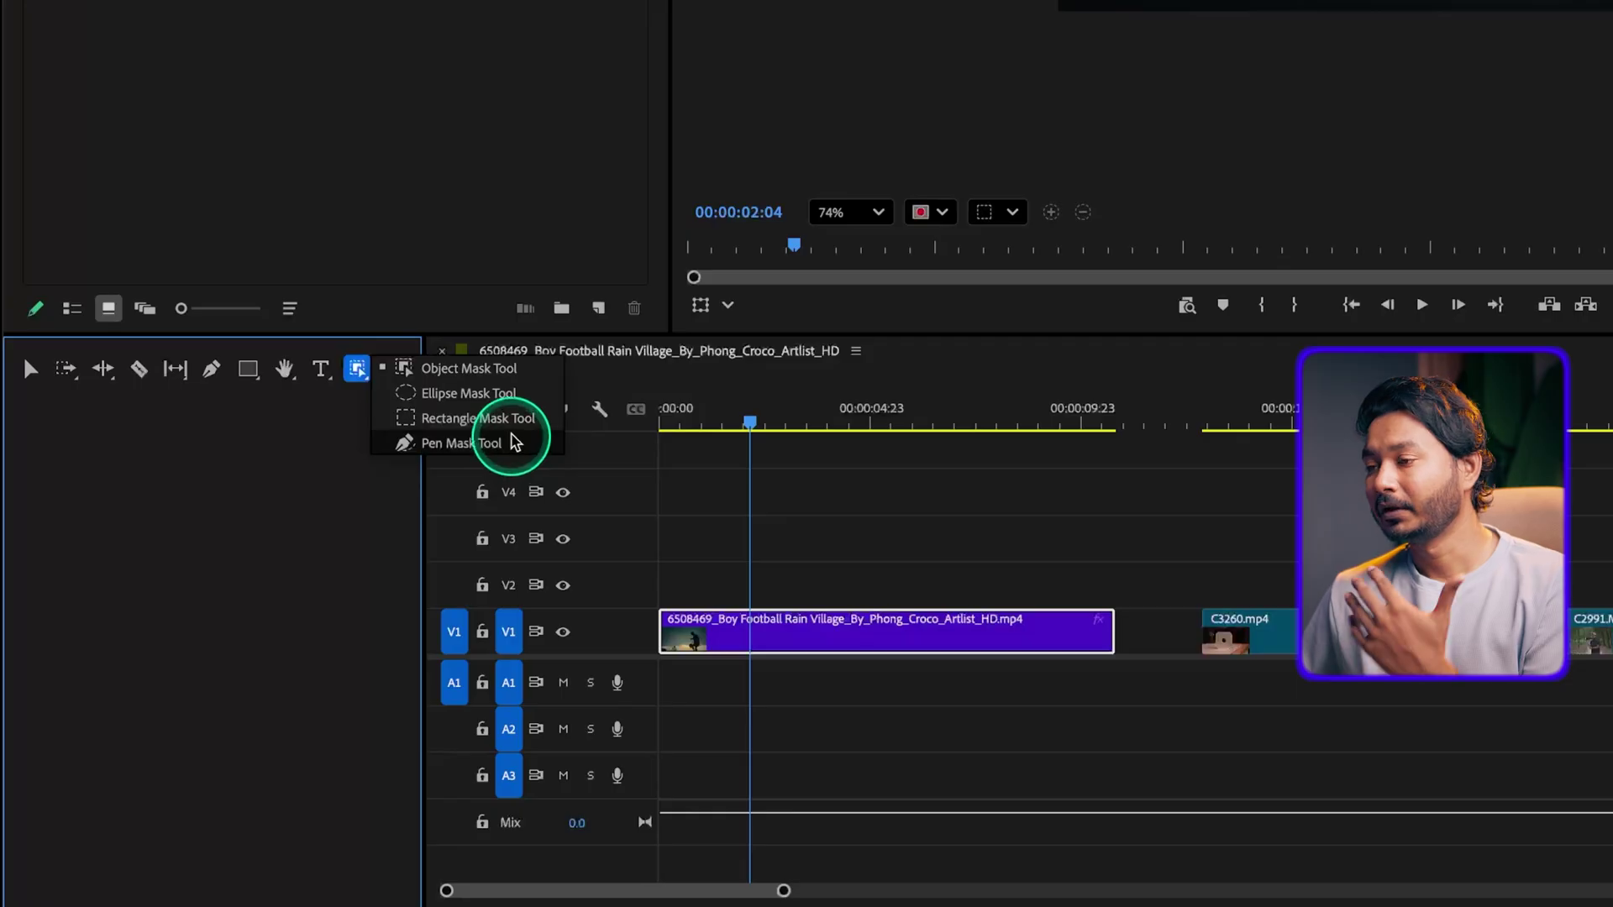
{"action": "left_click", "coordinate": [496, 393]}
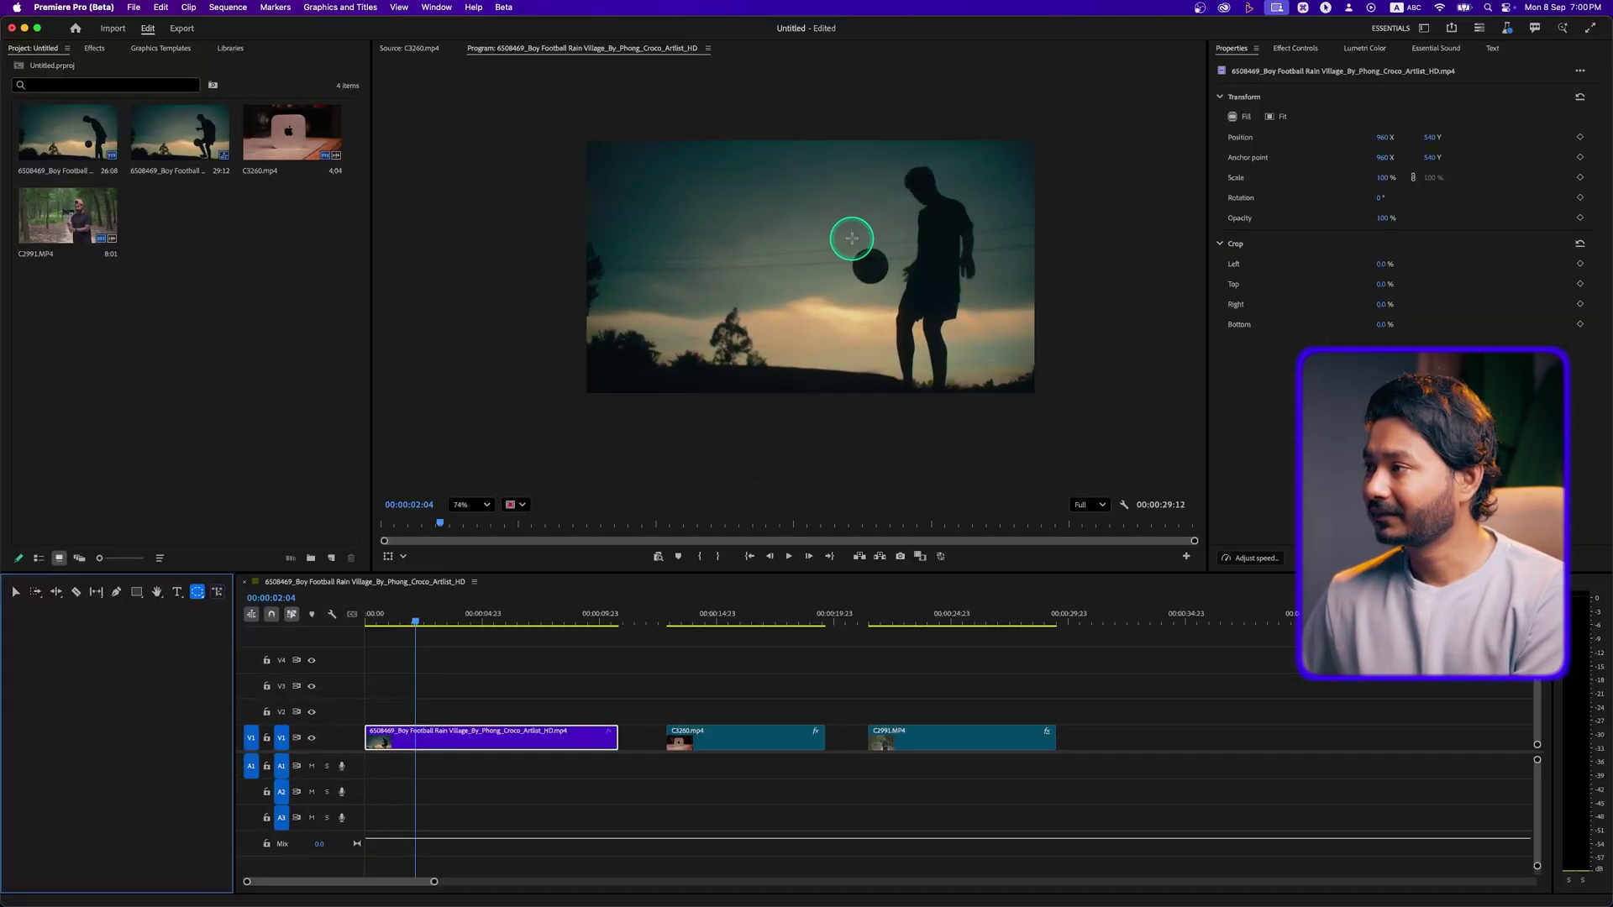
{"action": "left_click_drag", "start_coordinate": [850, 243], "coordinate": [896, 284]}
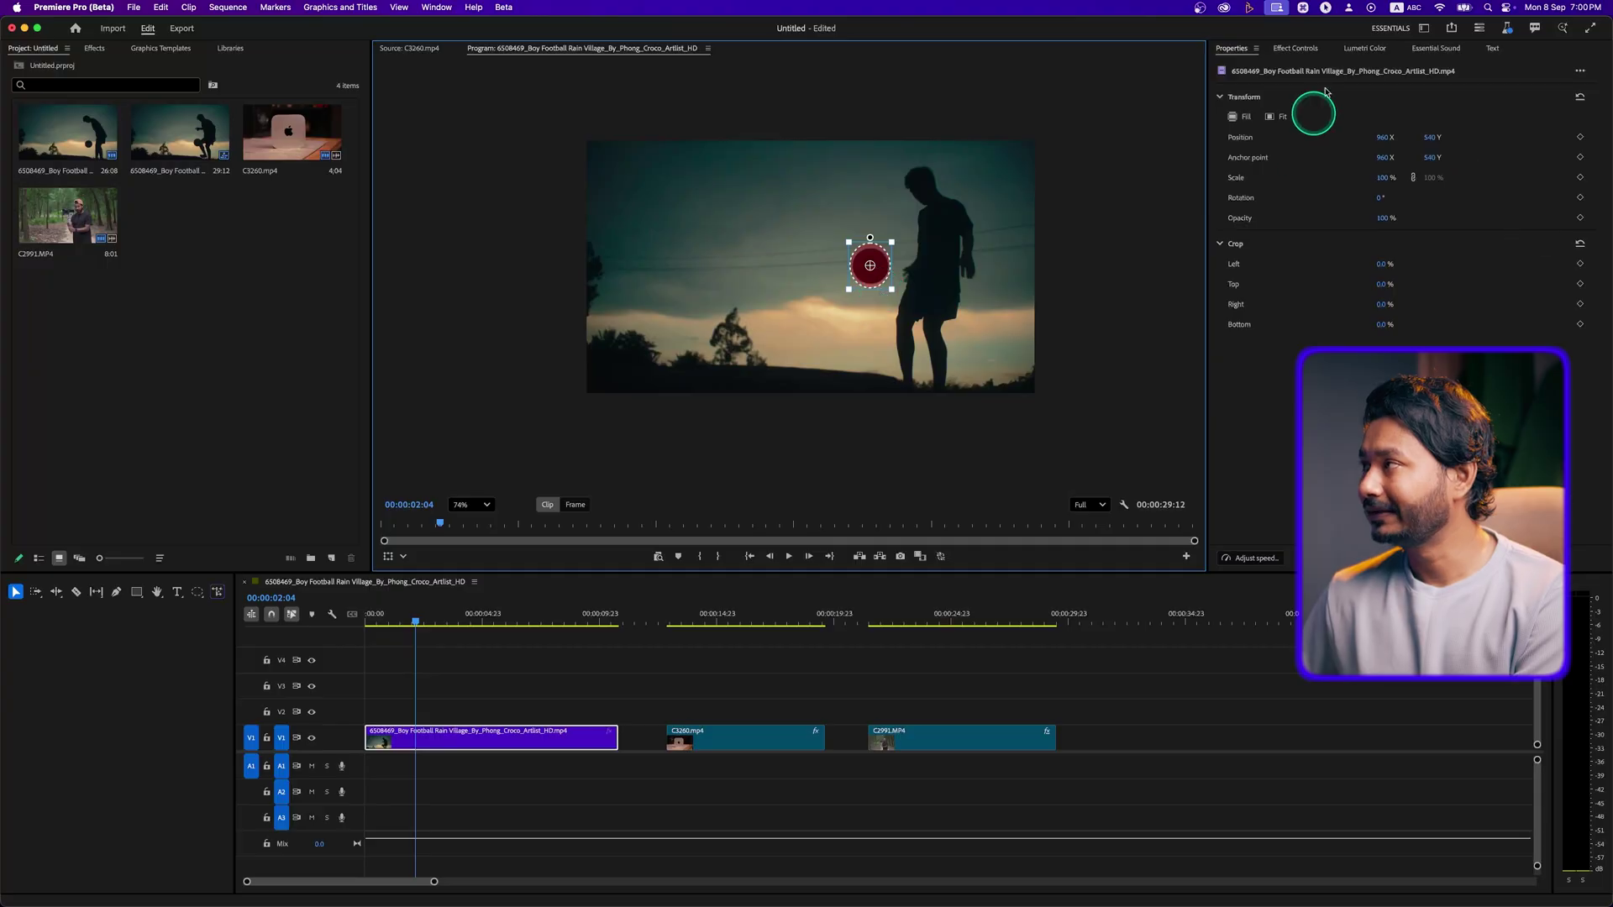
{"action": "left_click", "coordinate": [1298, 50]}
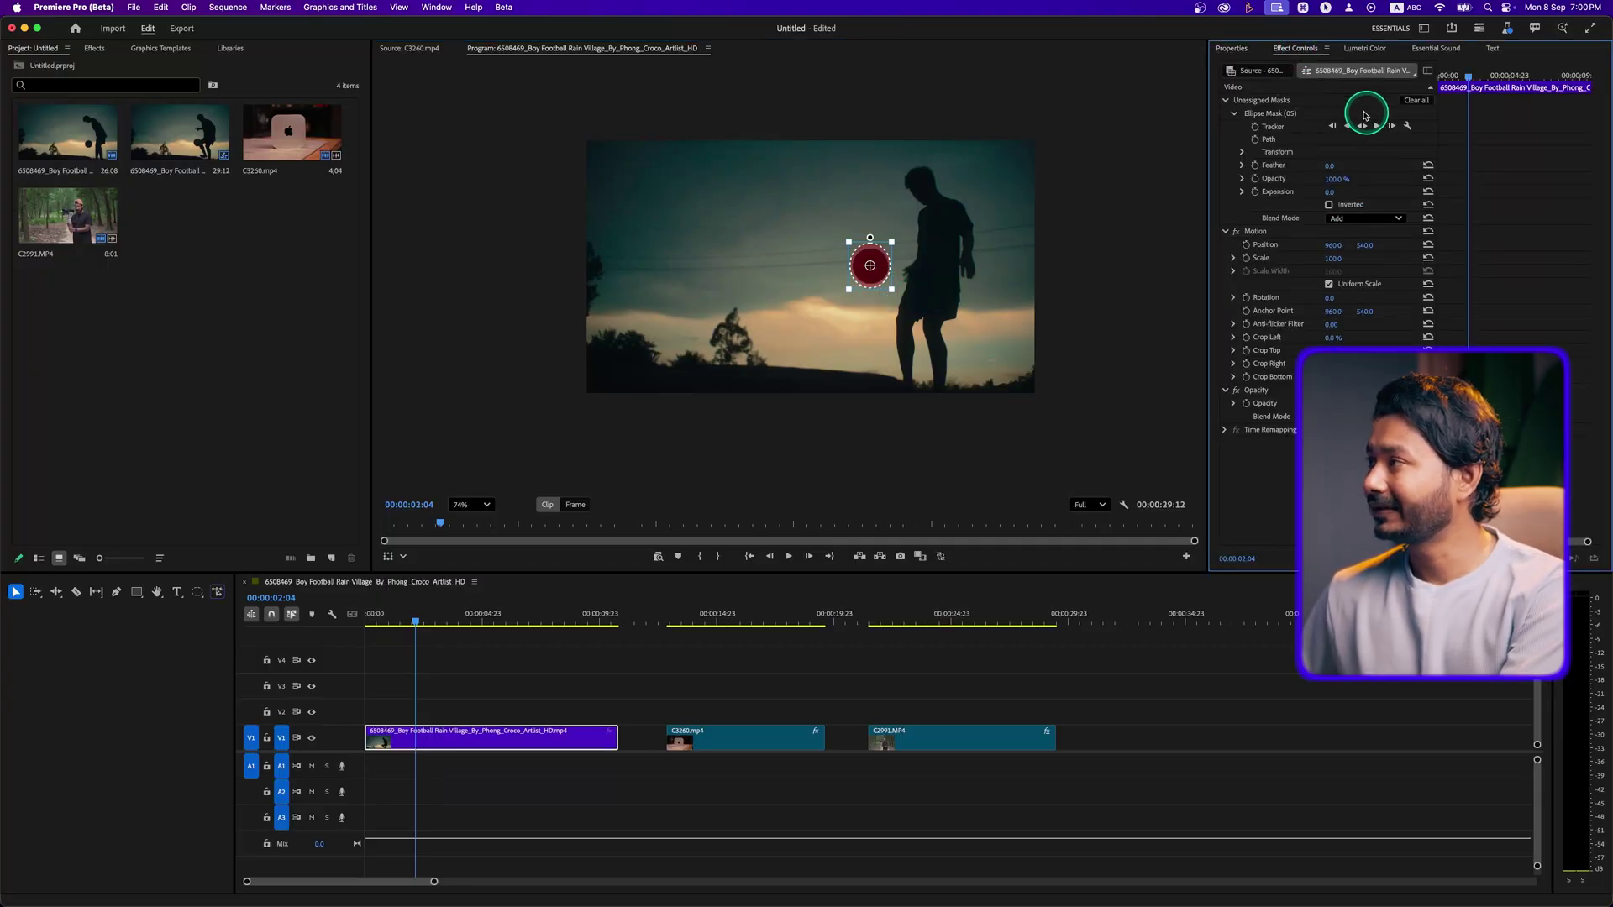
{"action": "left_click", "coordinate": [1416, 100]}
Create an object mask of the boy with the Object Mask Tool at 00:00:01:21 in the football clip
{"action": "left_click", "coordinate": [196, 592]}
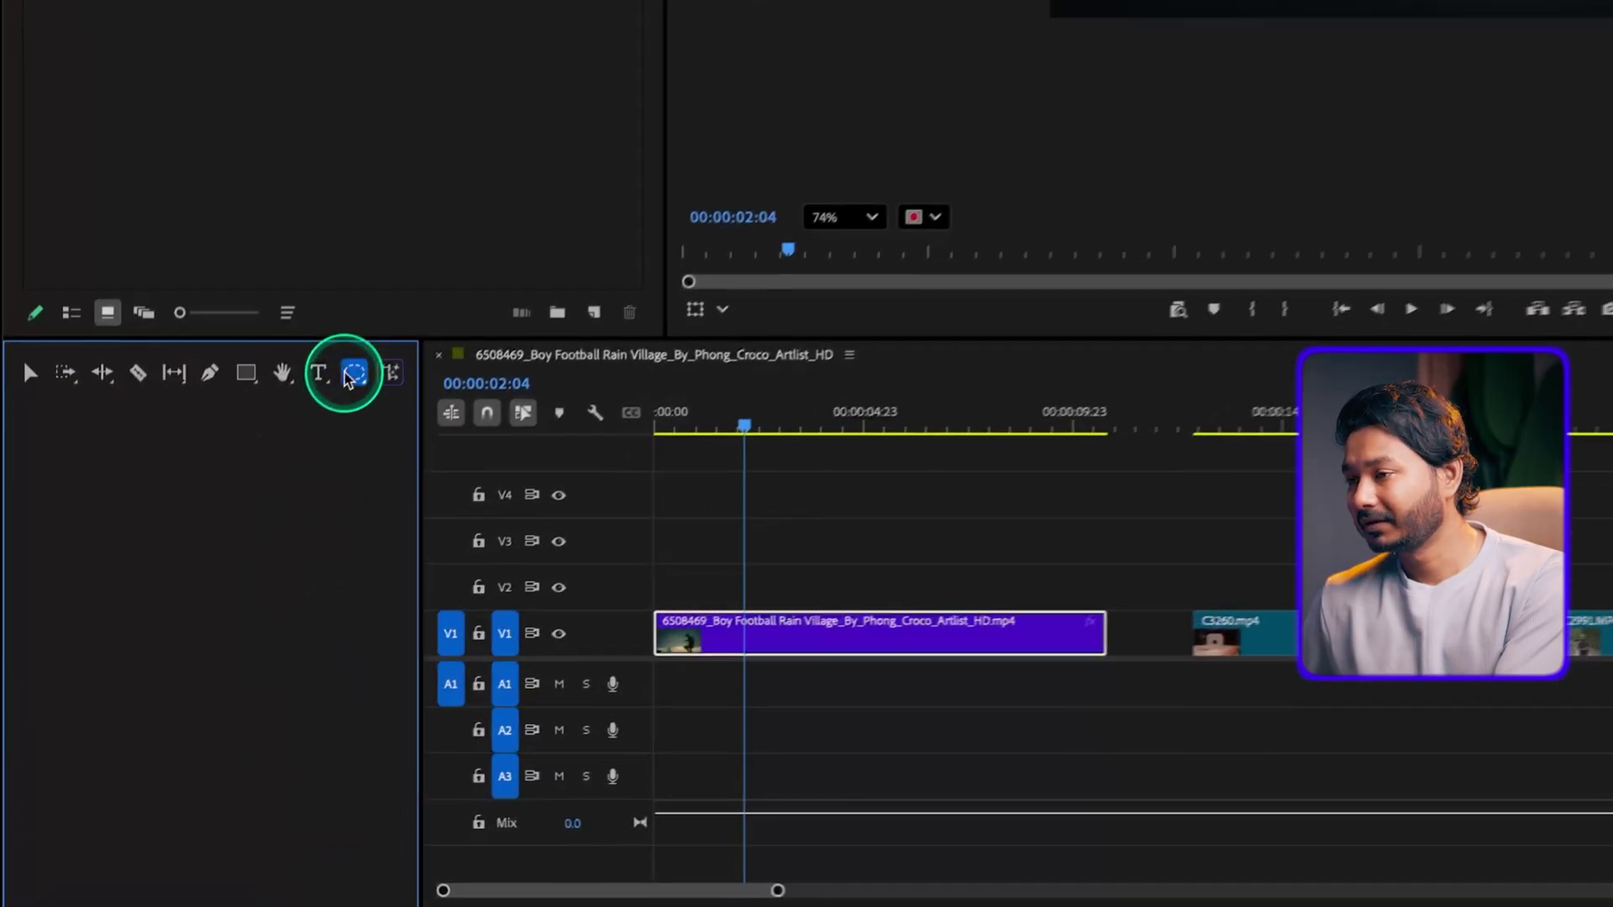
{"action": "left_click", "coordinate": [196, 591]}
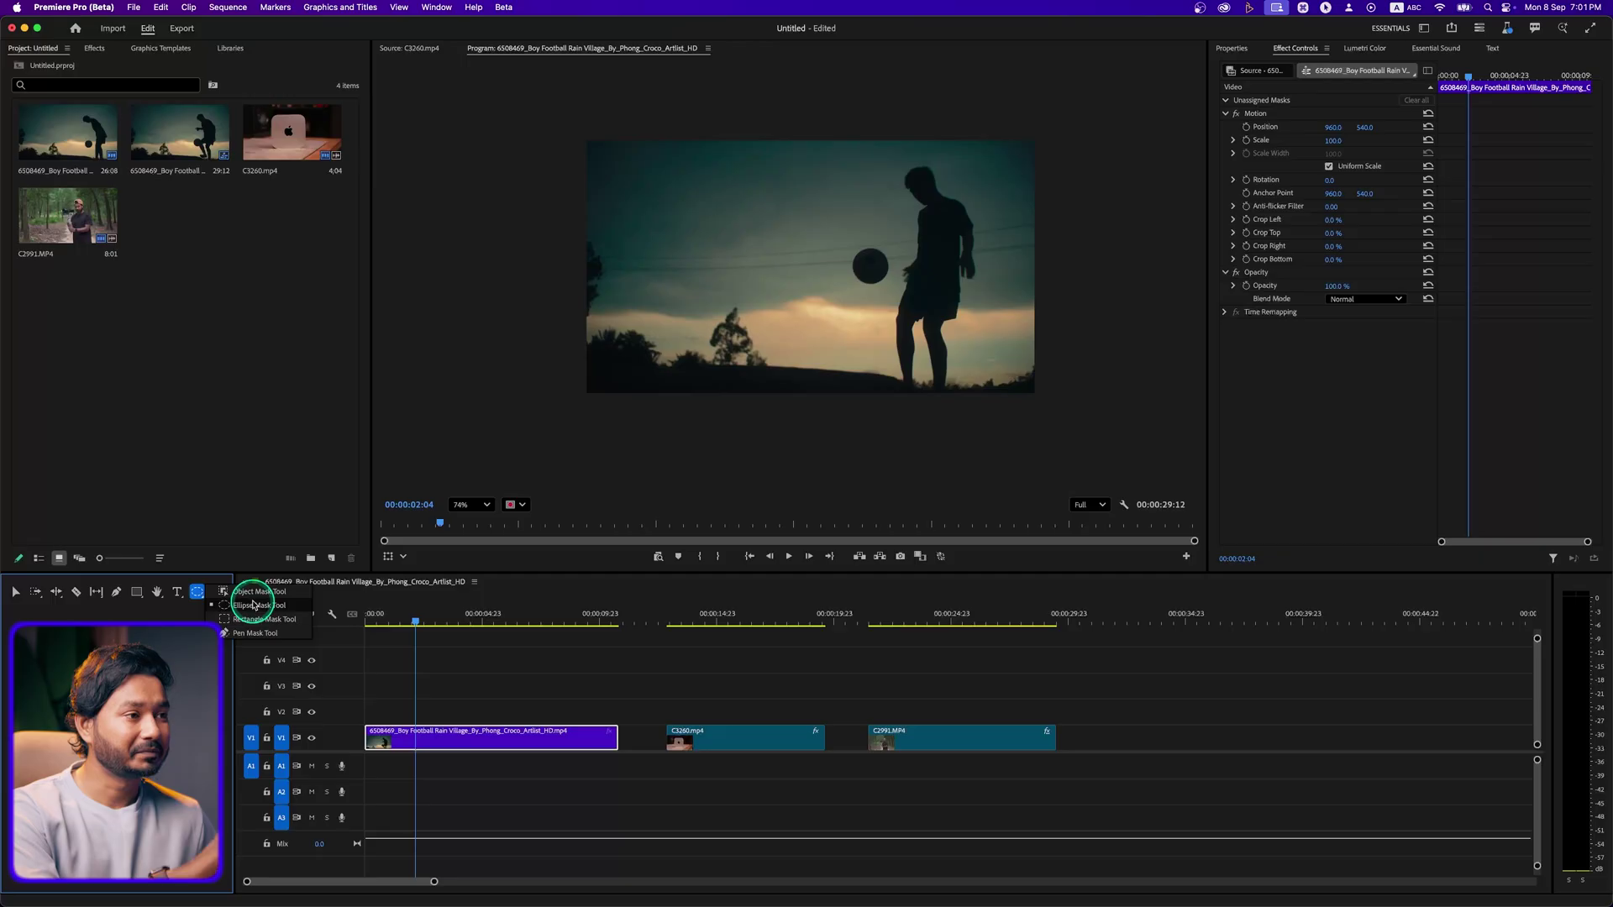
{"action": "left_click", "coordinate": [251, 593]}
{"action": "left_click", "coordinate": [590, 859]}
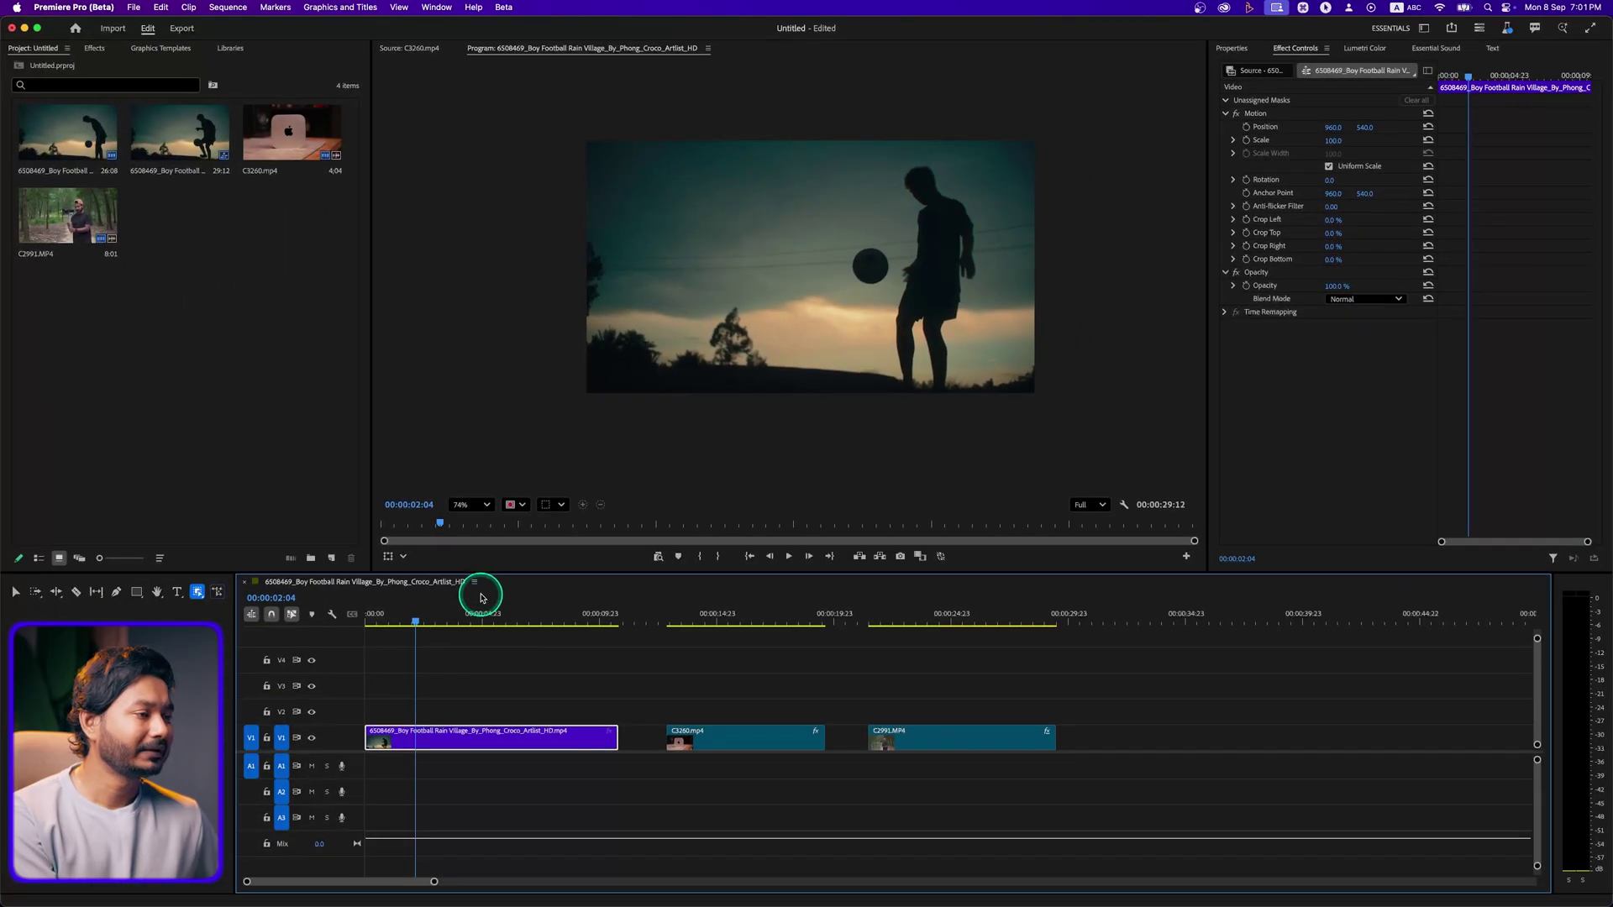
{"action": "left_click_drag", "start_coordinate": [454, 621], "coordinate": [406, 623]}
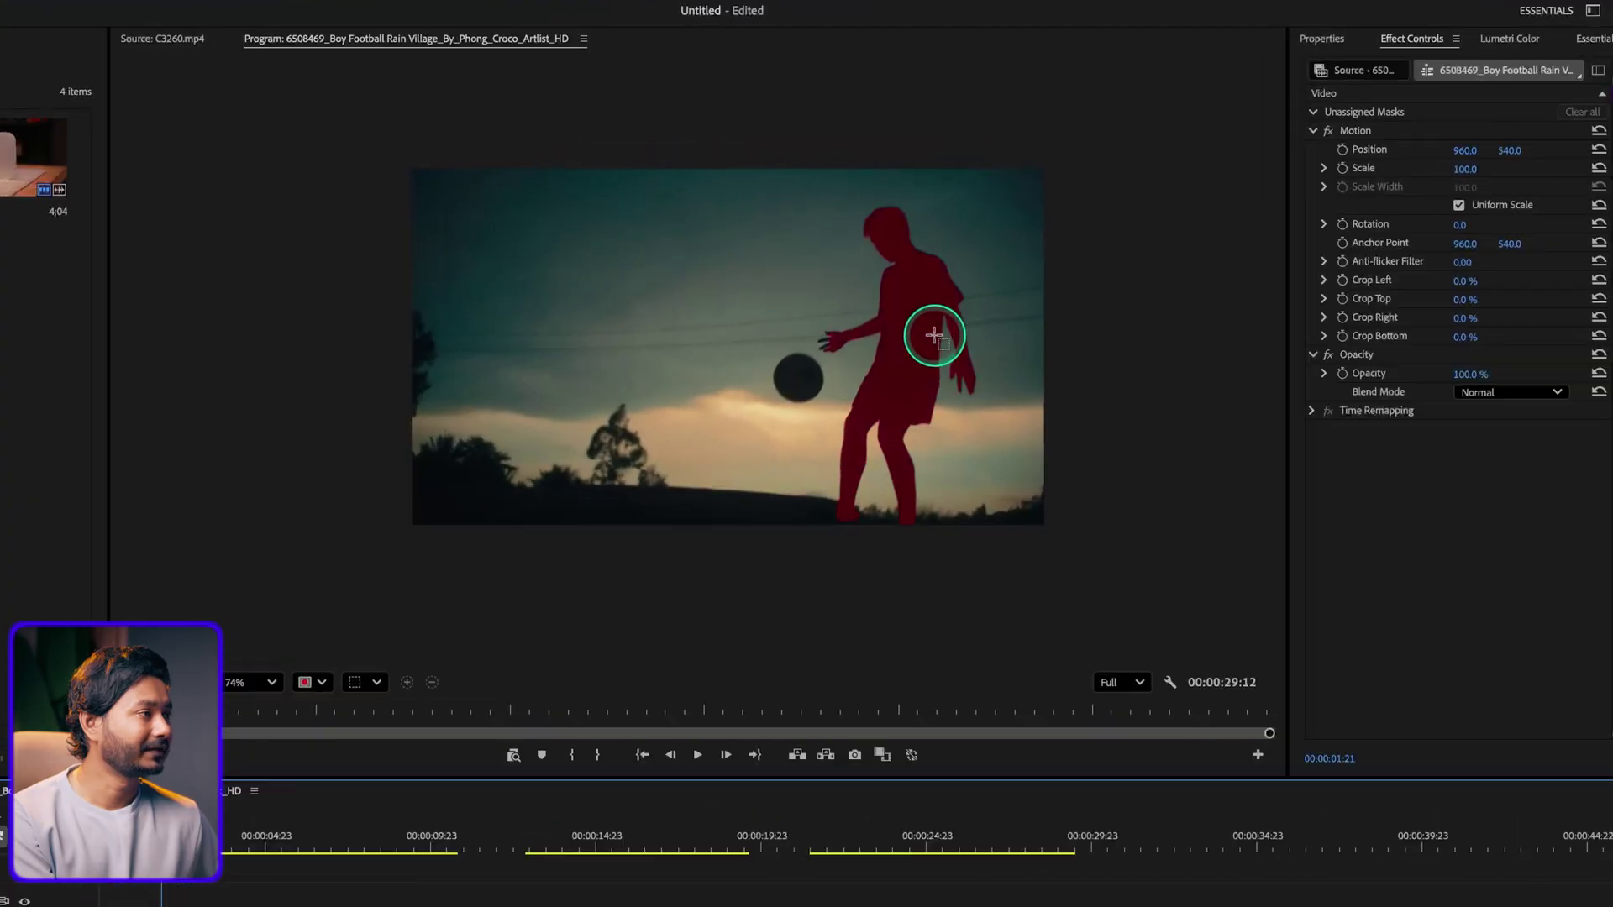
{"action": "left_click", "coordinate": [926, 336]}
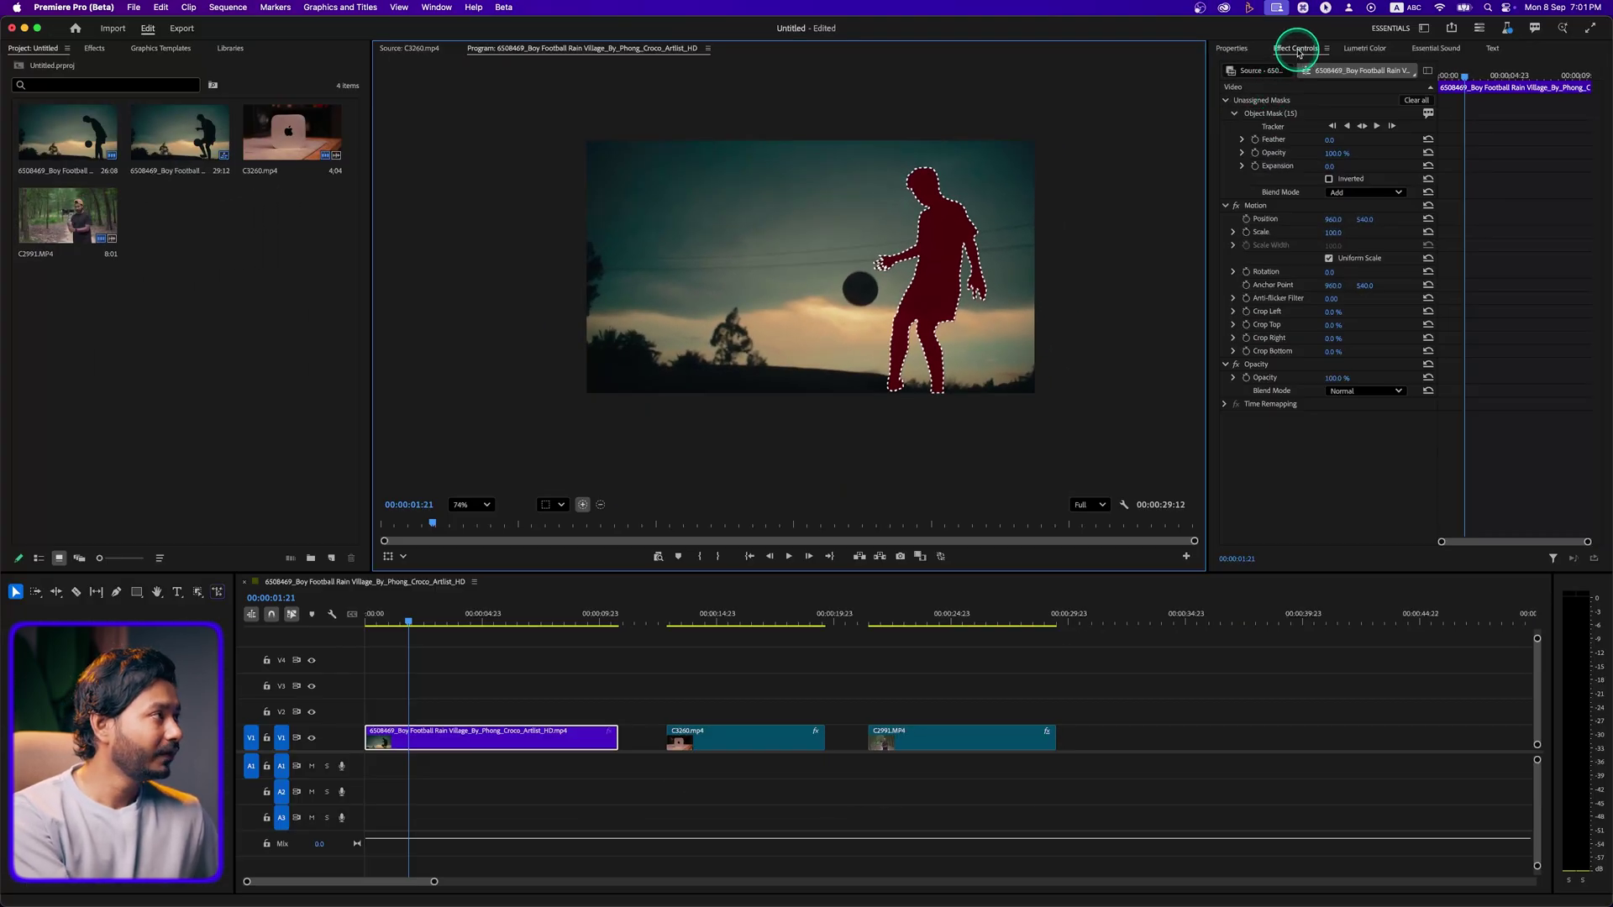
Show the effect controls and track the boy's object mask both forward and backward through the clip
{"action": "left_click", "coordinate": [1297, 50]}
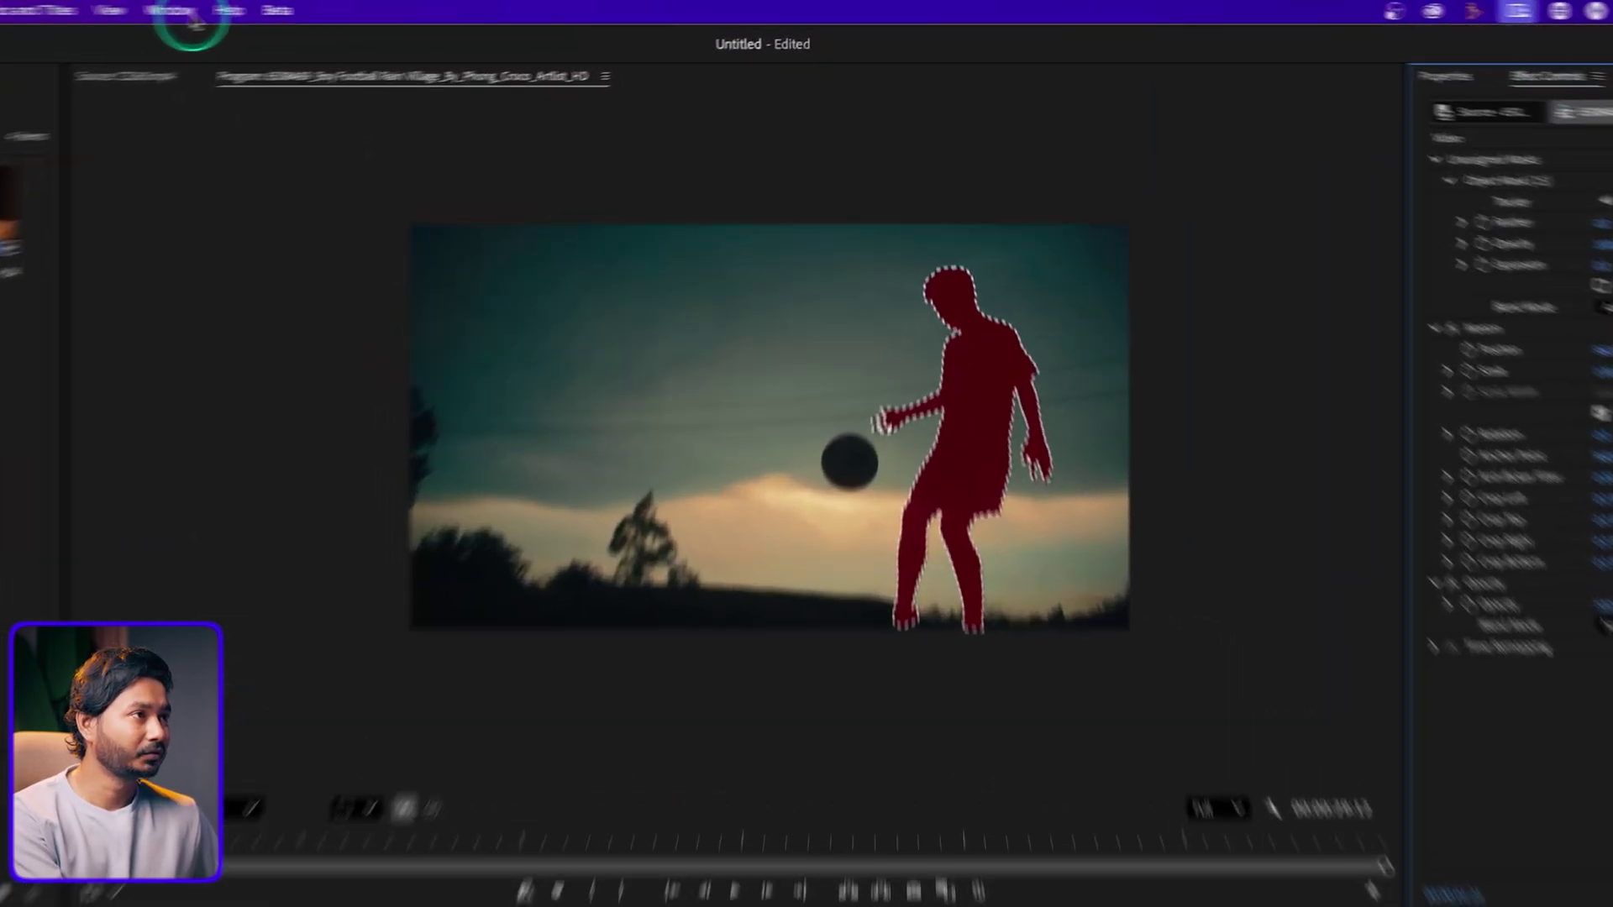
{"action": "left_click", "coordinate": [435, 7]}
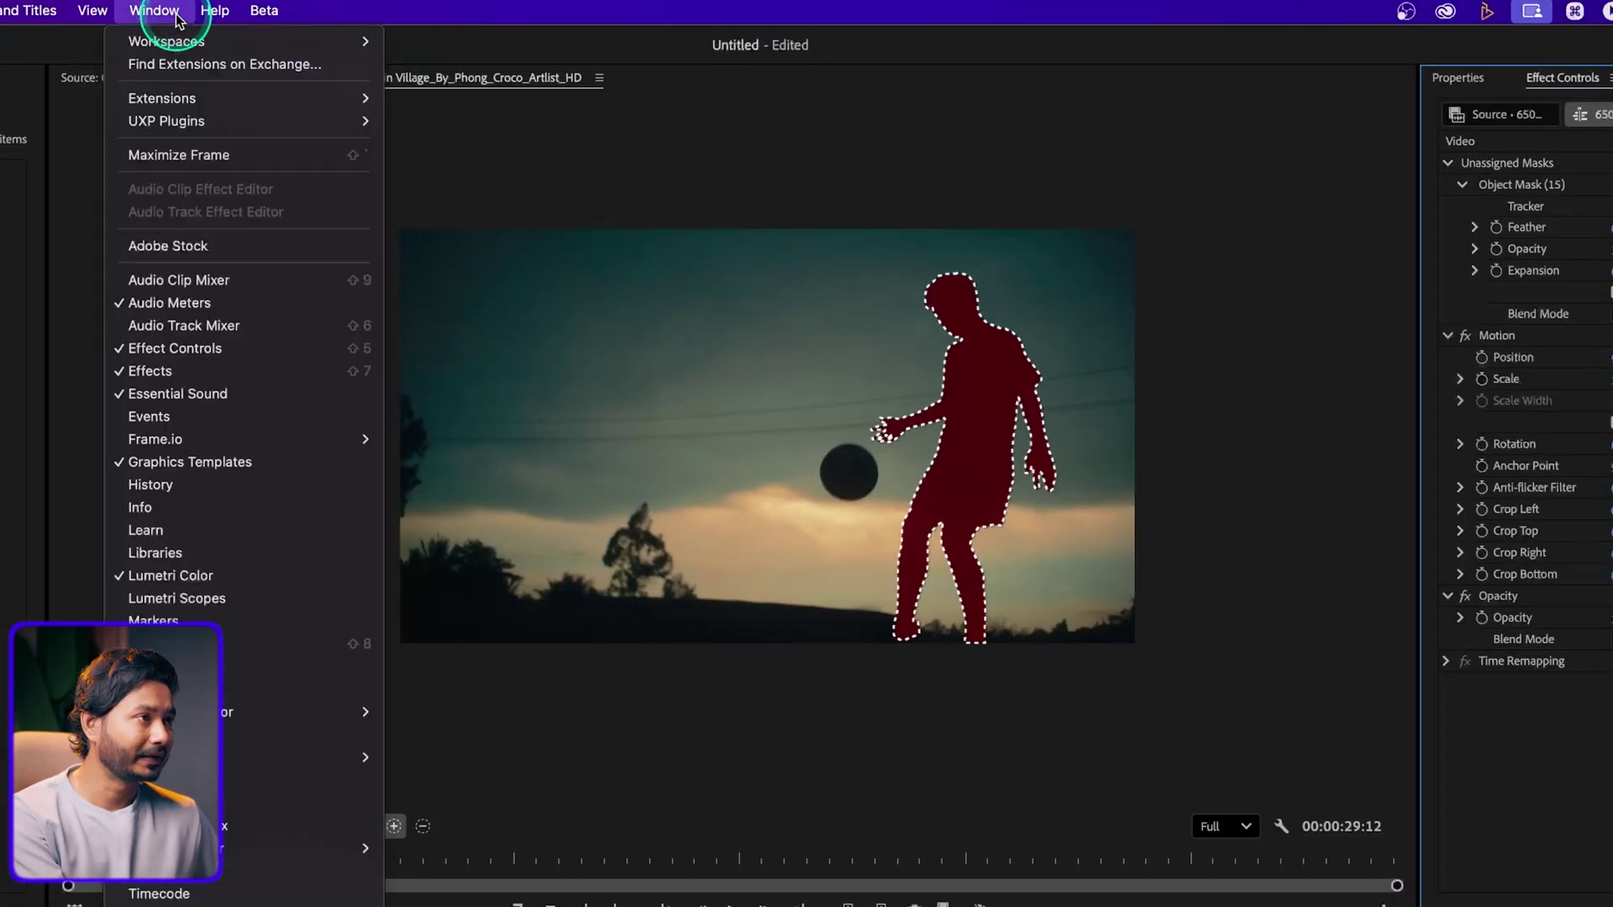
{"action": "left_click", "coordinate": [235, 346]}
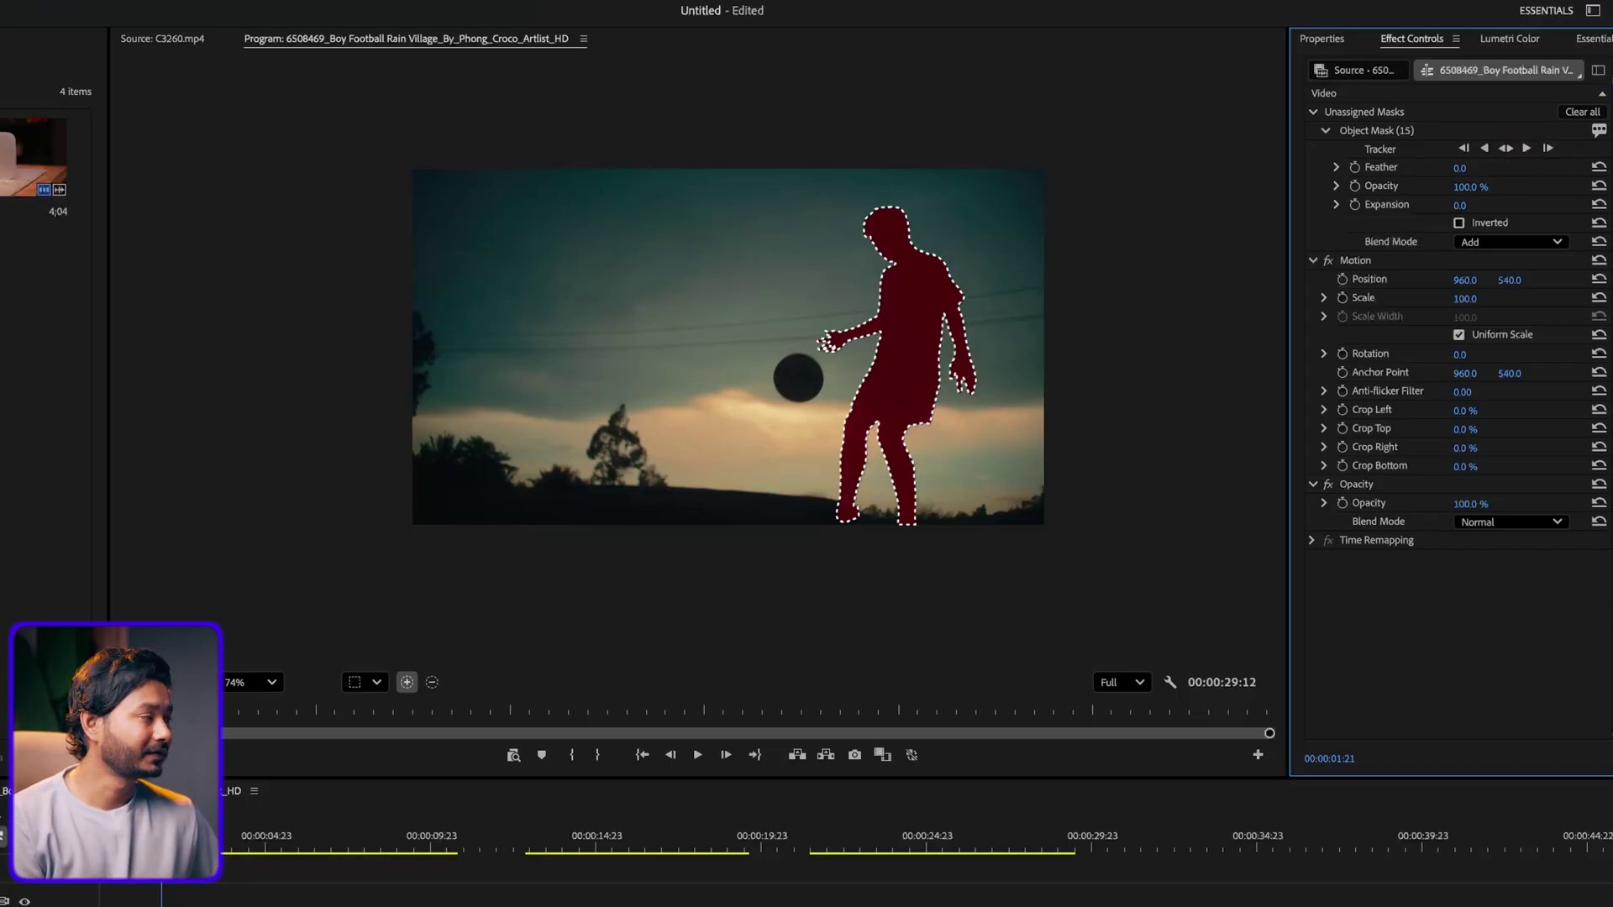
{"action": "left_click", "coordinate": [1506, 149]}
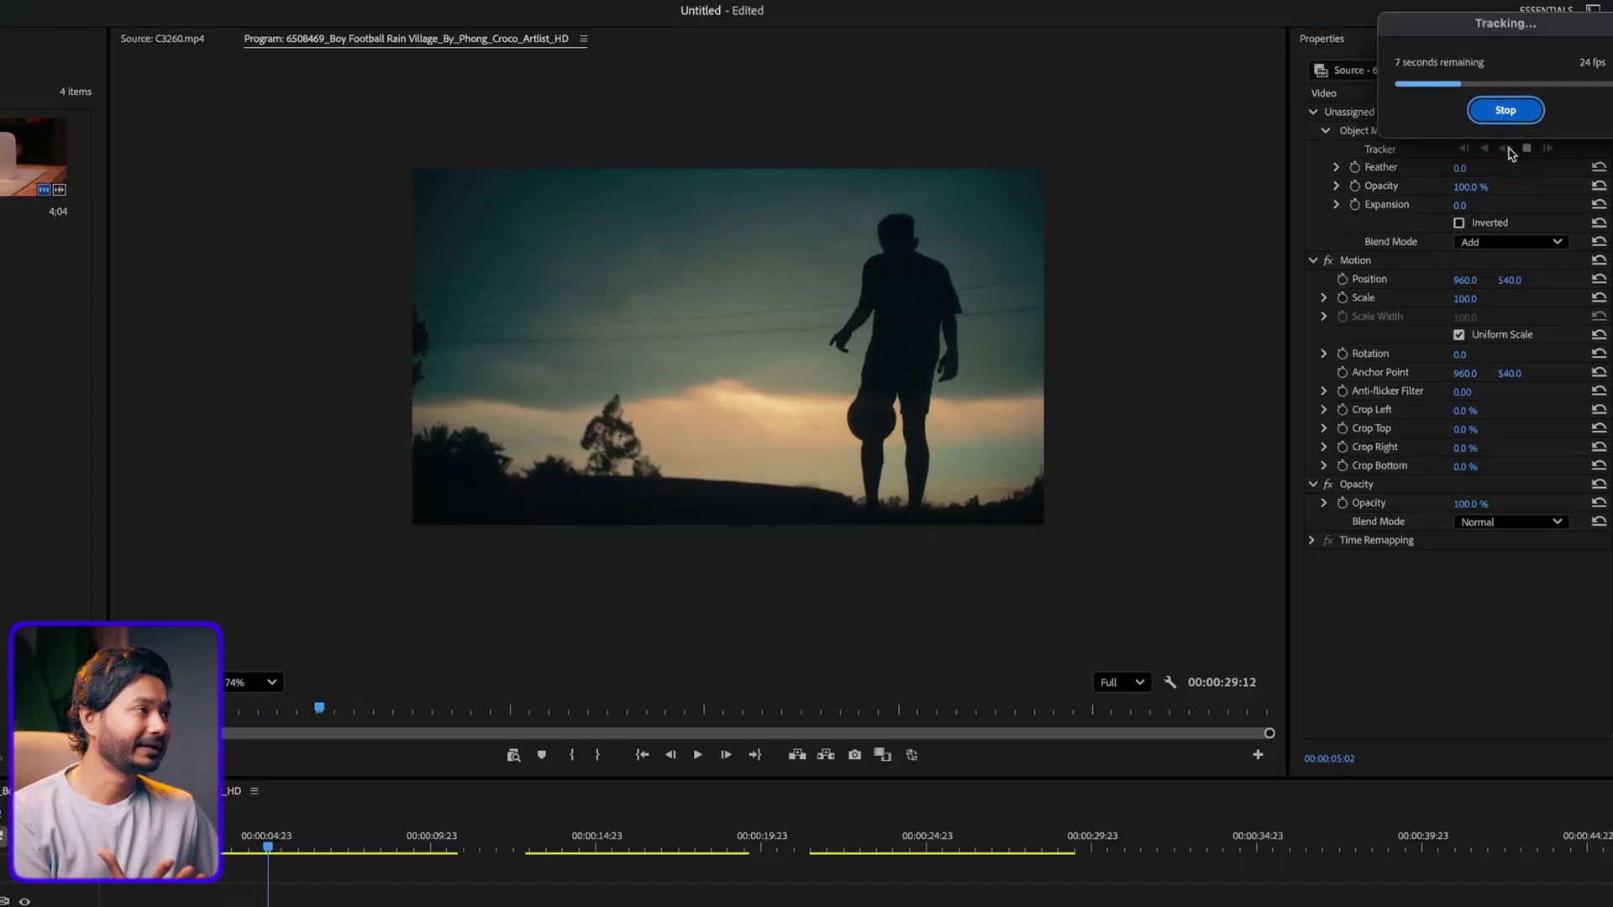
{"action": "left_click", "coordinate": [1525, 88]}
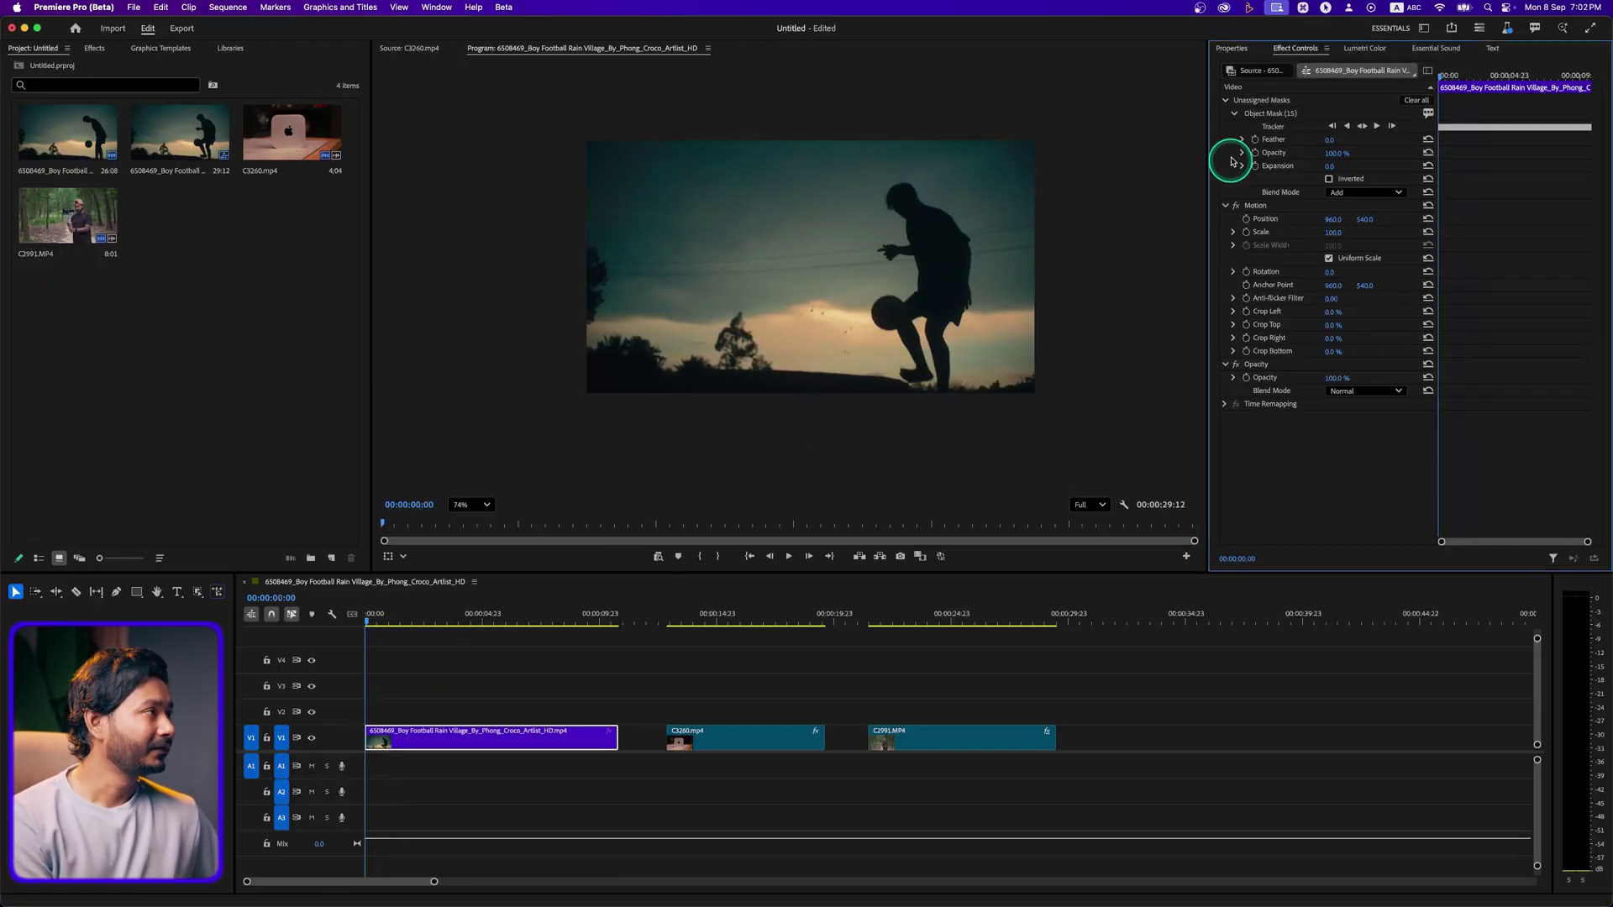
Try assigning the boy's object mask to the clip's Opacity effect, and undo the assignment
{"action": "left_click", "coordinate": [1277, 115]}
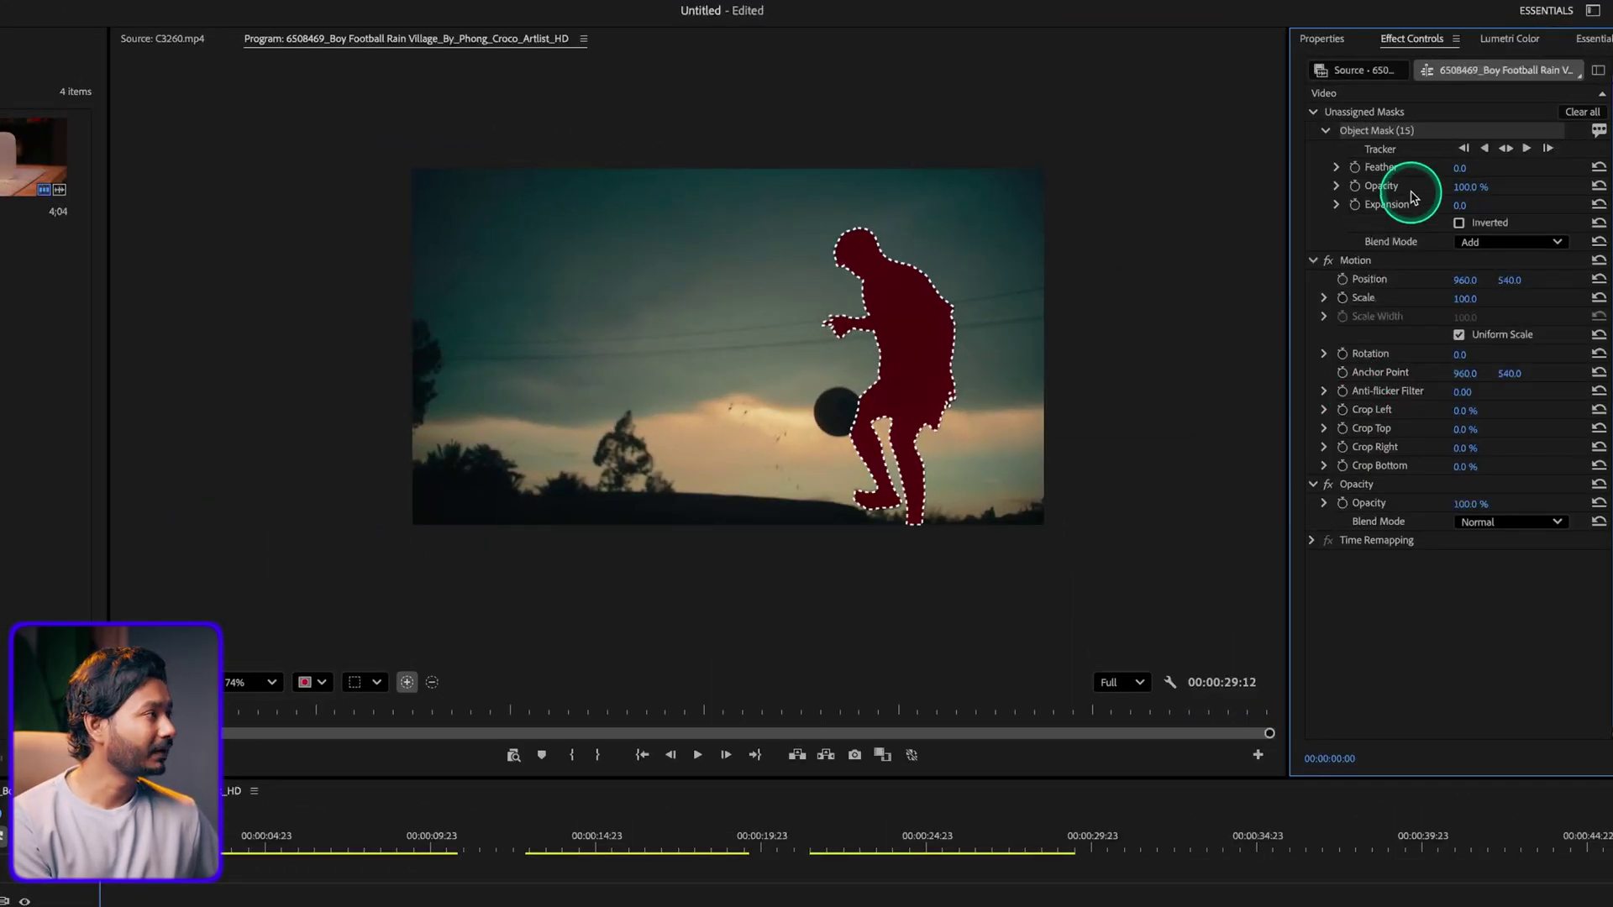
{"action": "left_click", "coordinate": [1362, 485]}
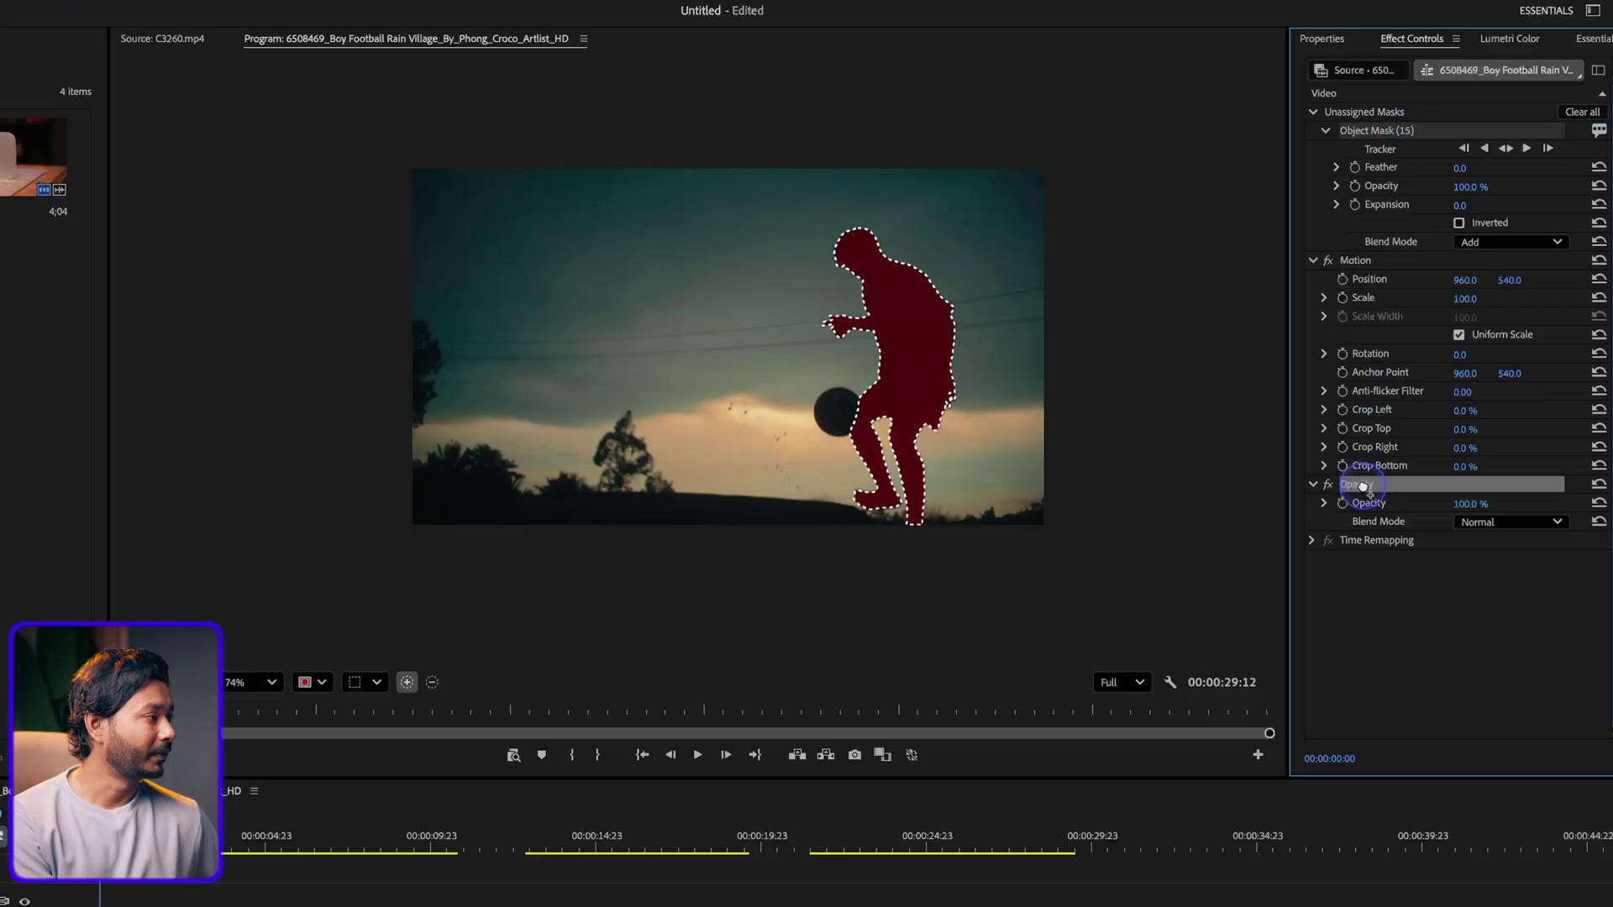
{"action": "left_click_drag", "start_coordinate": [1362, 488], "coordinate": [1362, 487]}
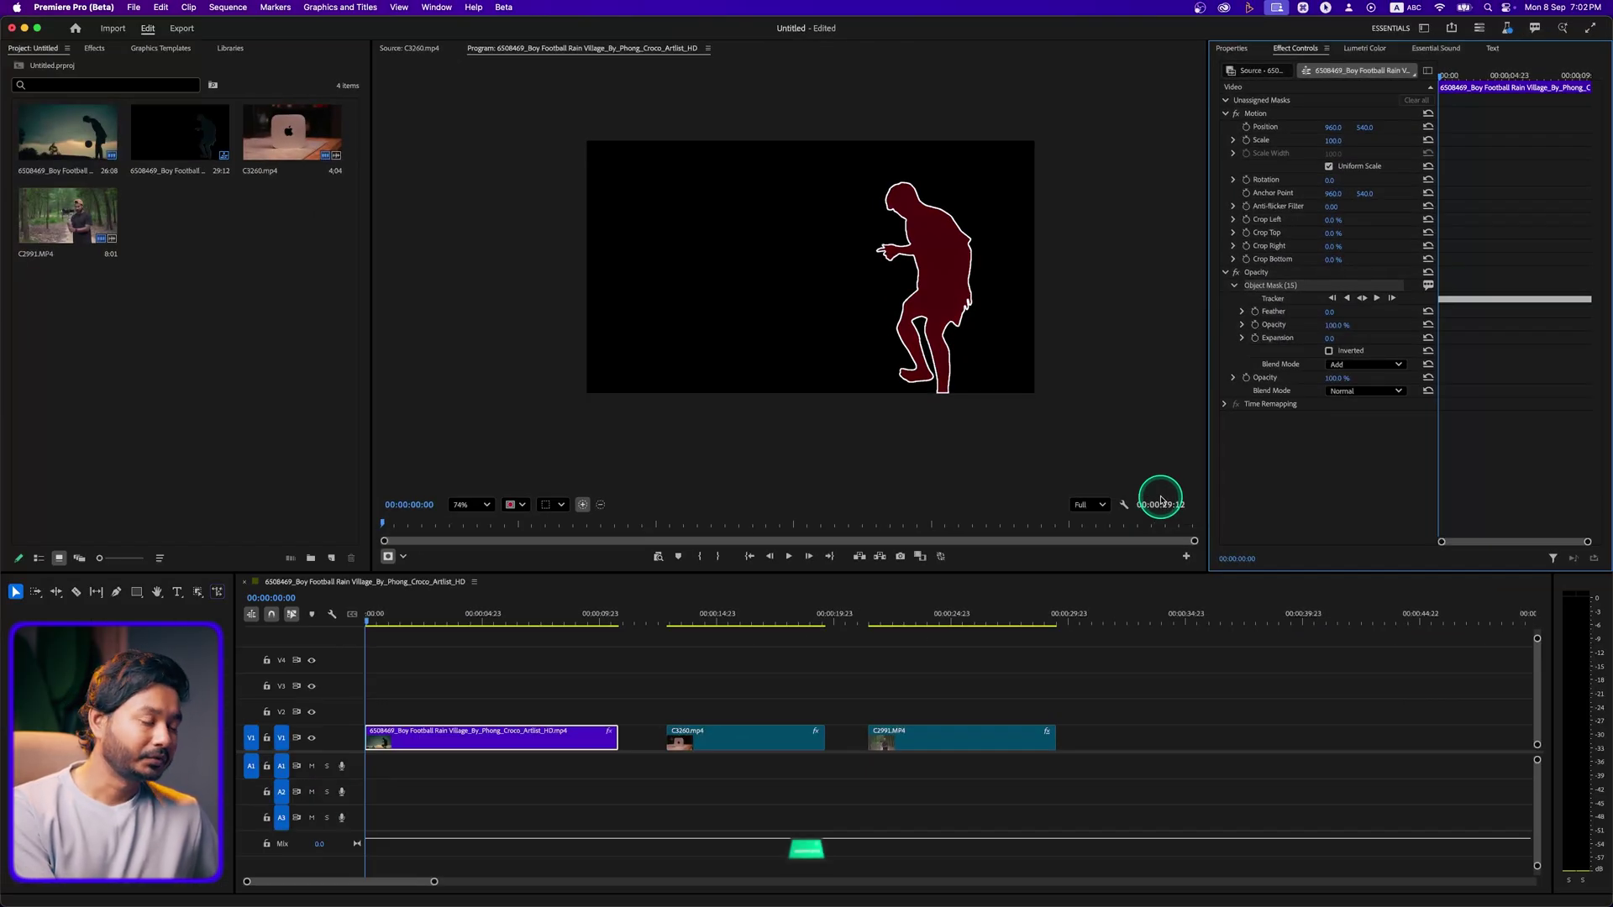
{"action": "key", "text": "super+z"}
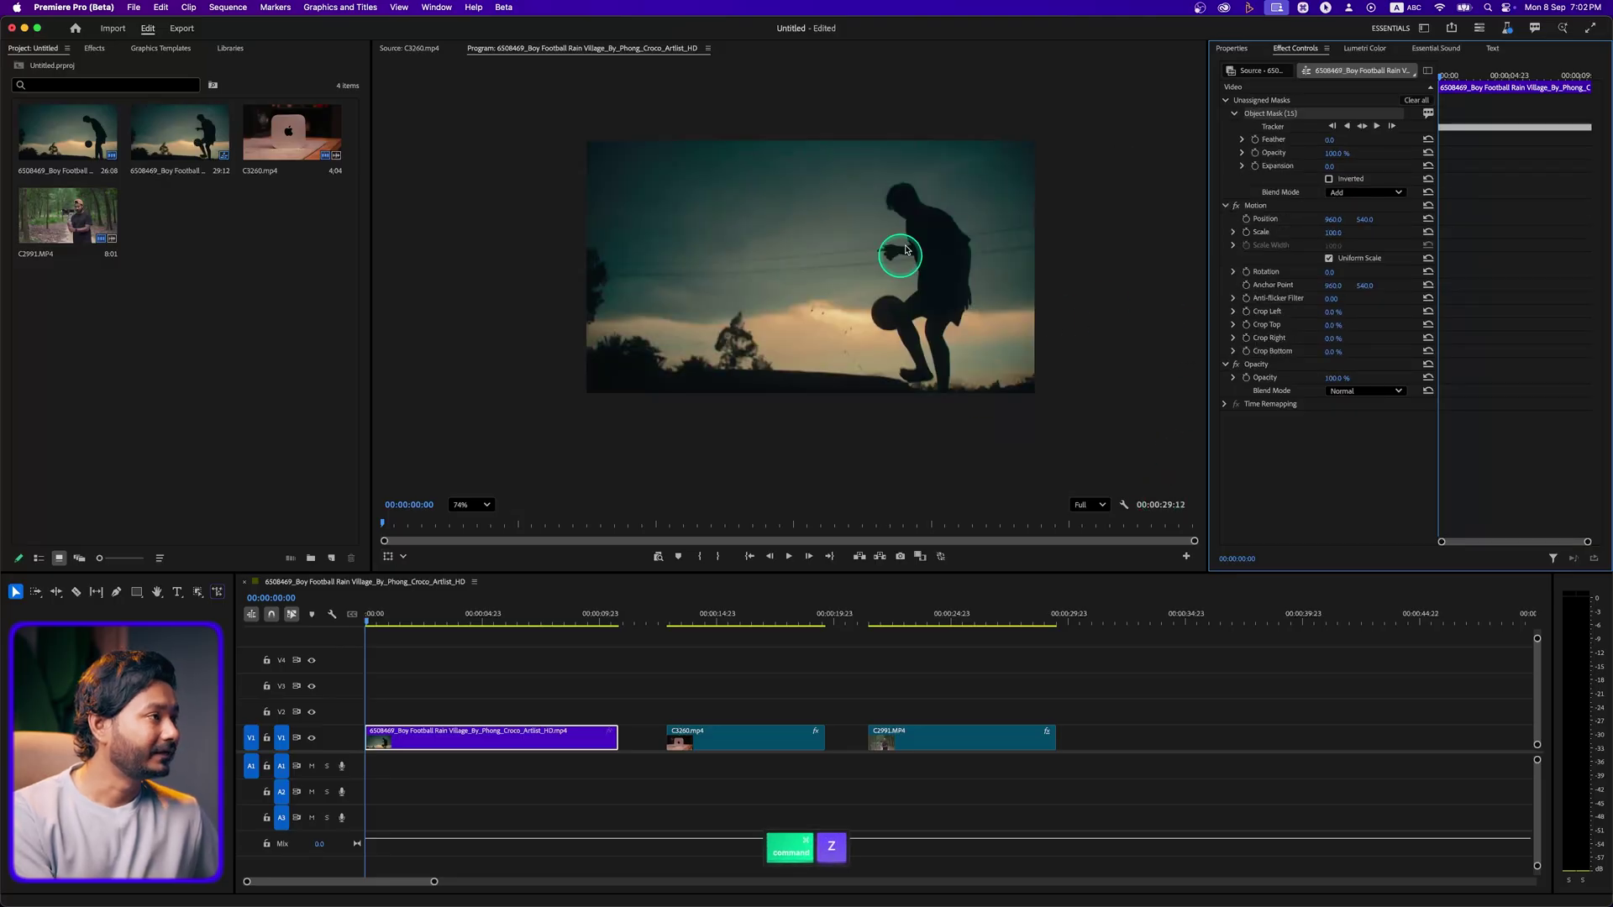
Apply the Mosaic effect to the boy through the tracked object mask and raise its horizontal and vertical block counts
{"action": "left_click", "coordinate": [1306, 114]}
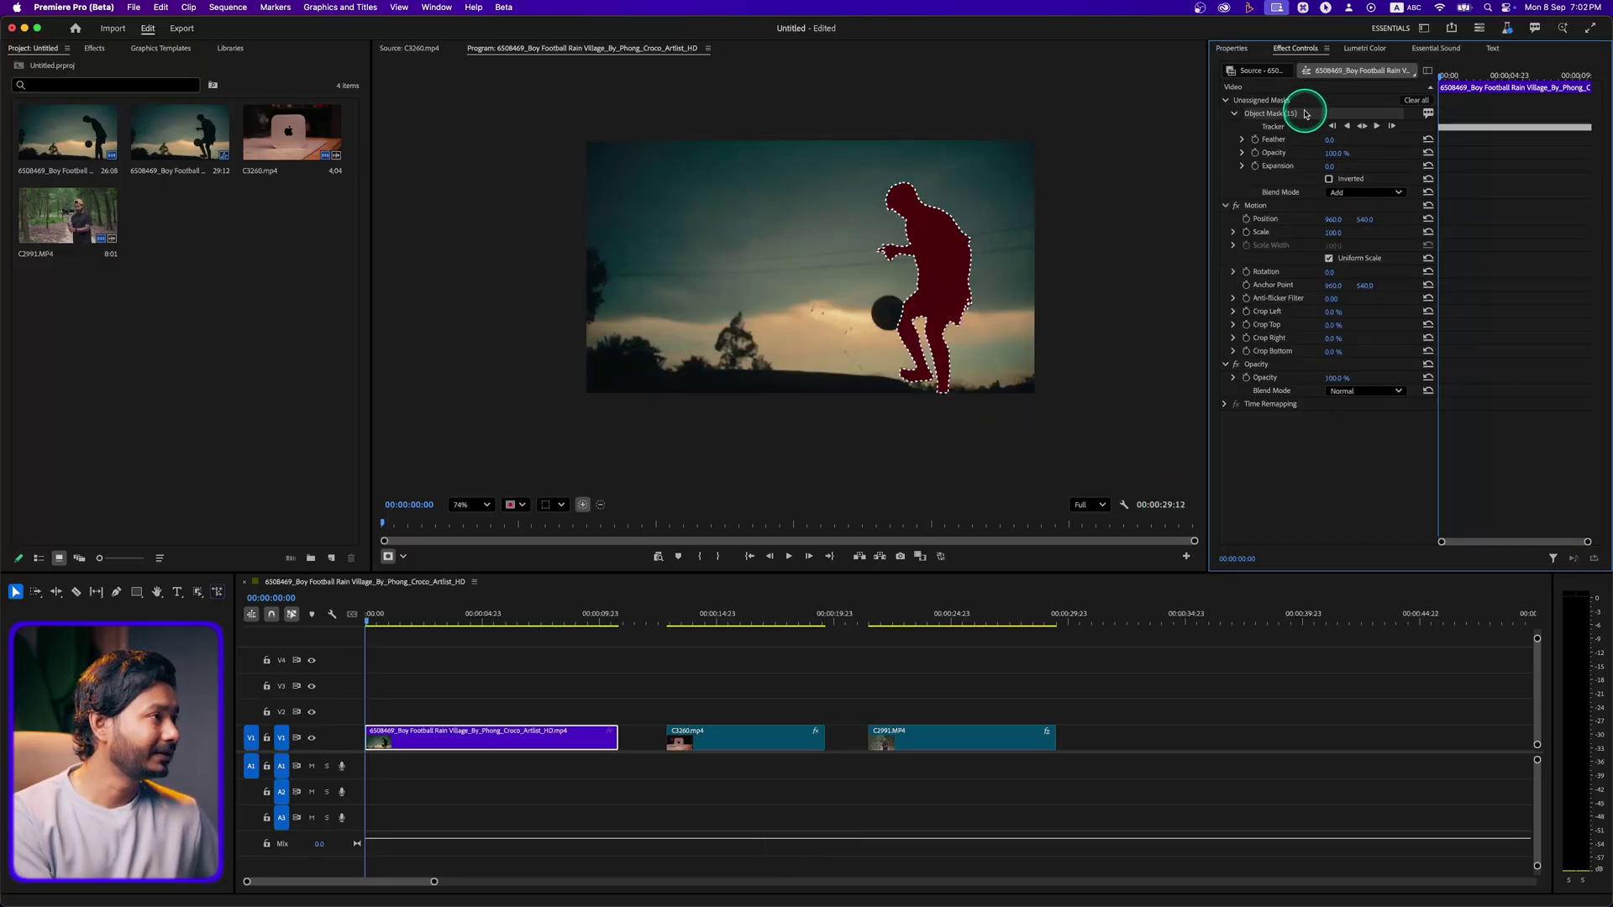
{"action": "left_click", "coordinate": [94, 48]}
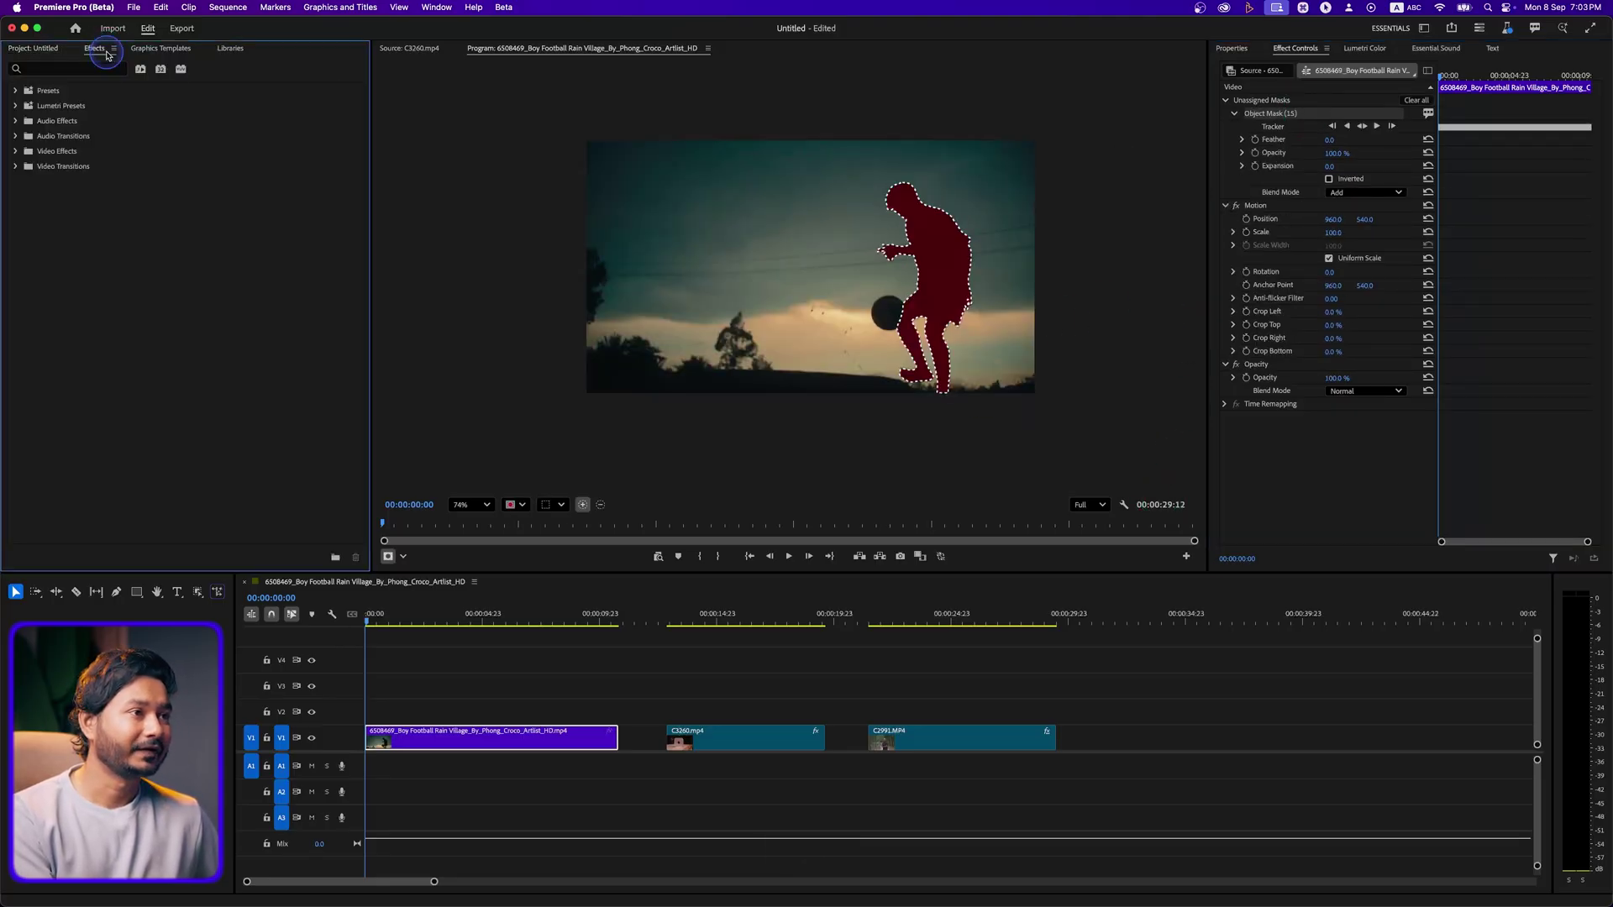
{"action": "left_click", "coordinate": [78, 69]}
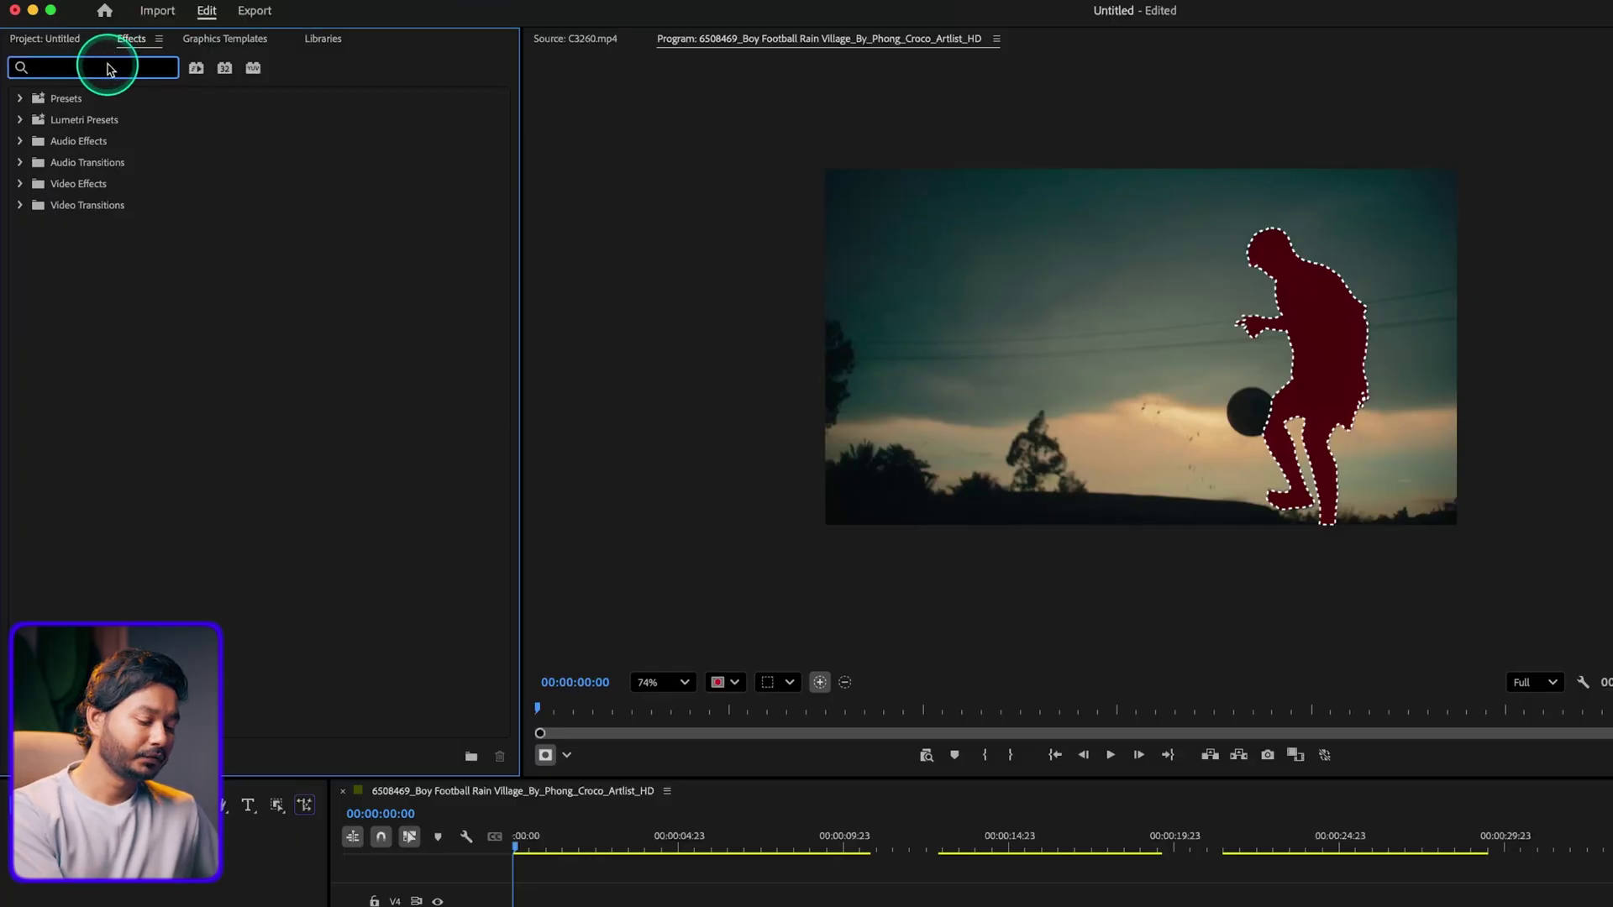
{"action": "type", "text": "mosa"}
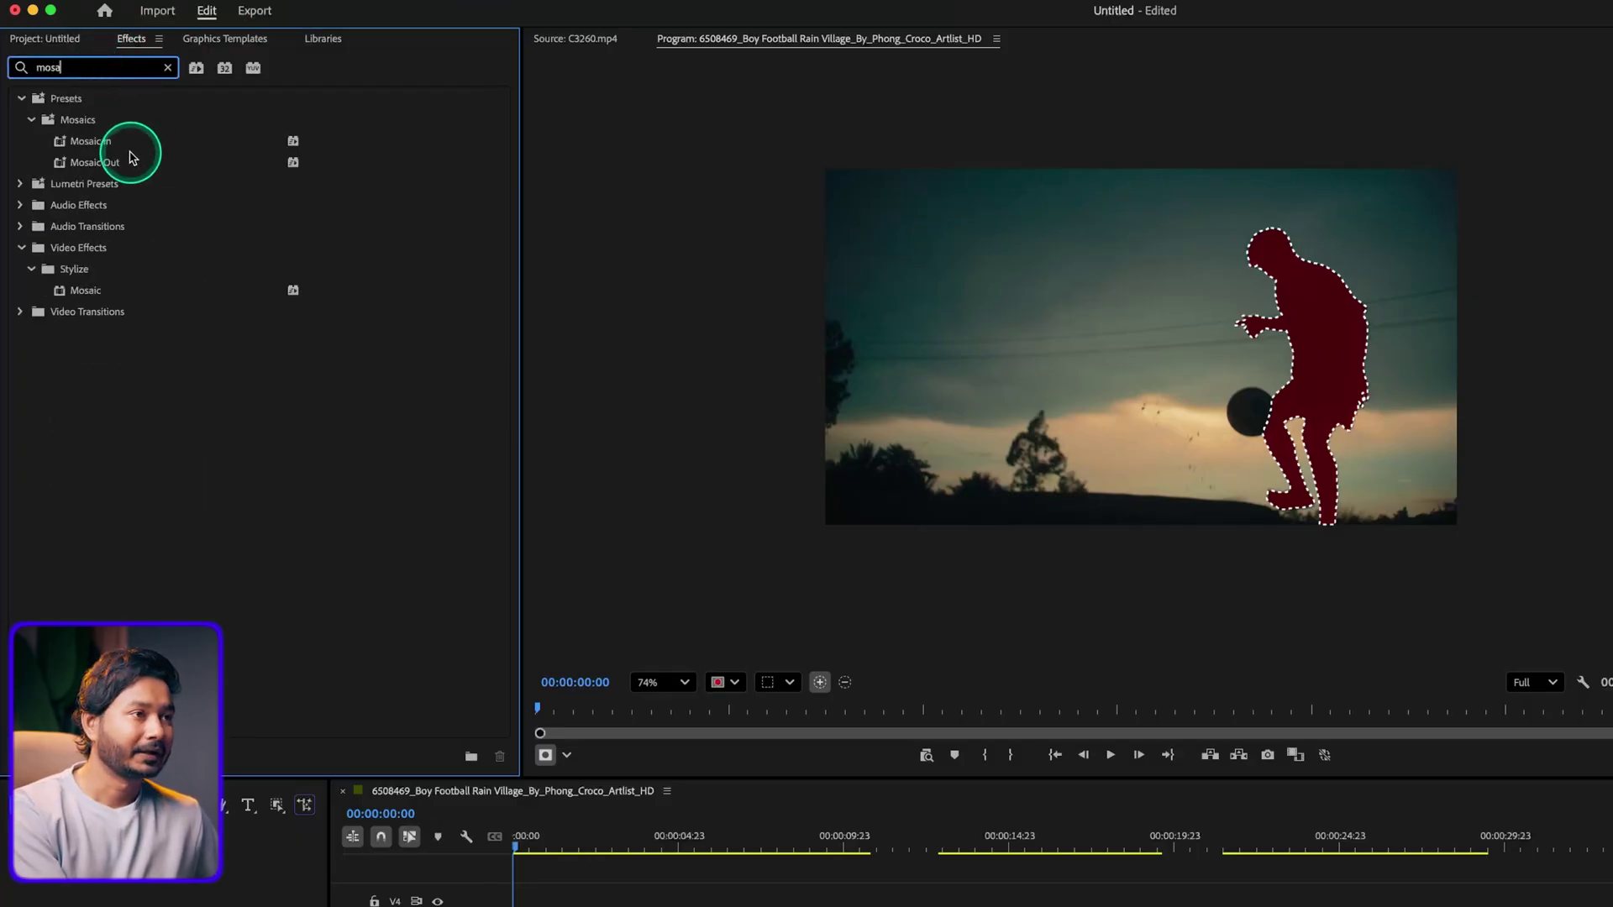
{"action": "left_click", "coordinate": [101, 291]}
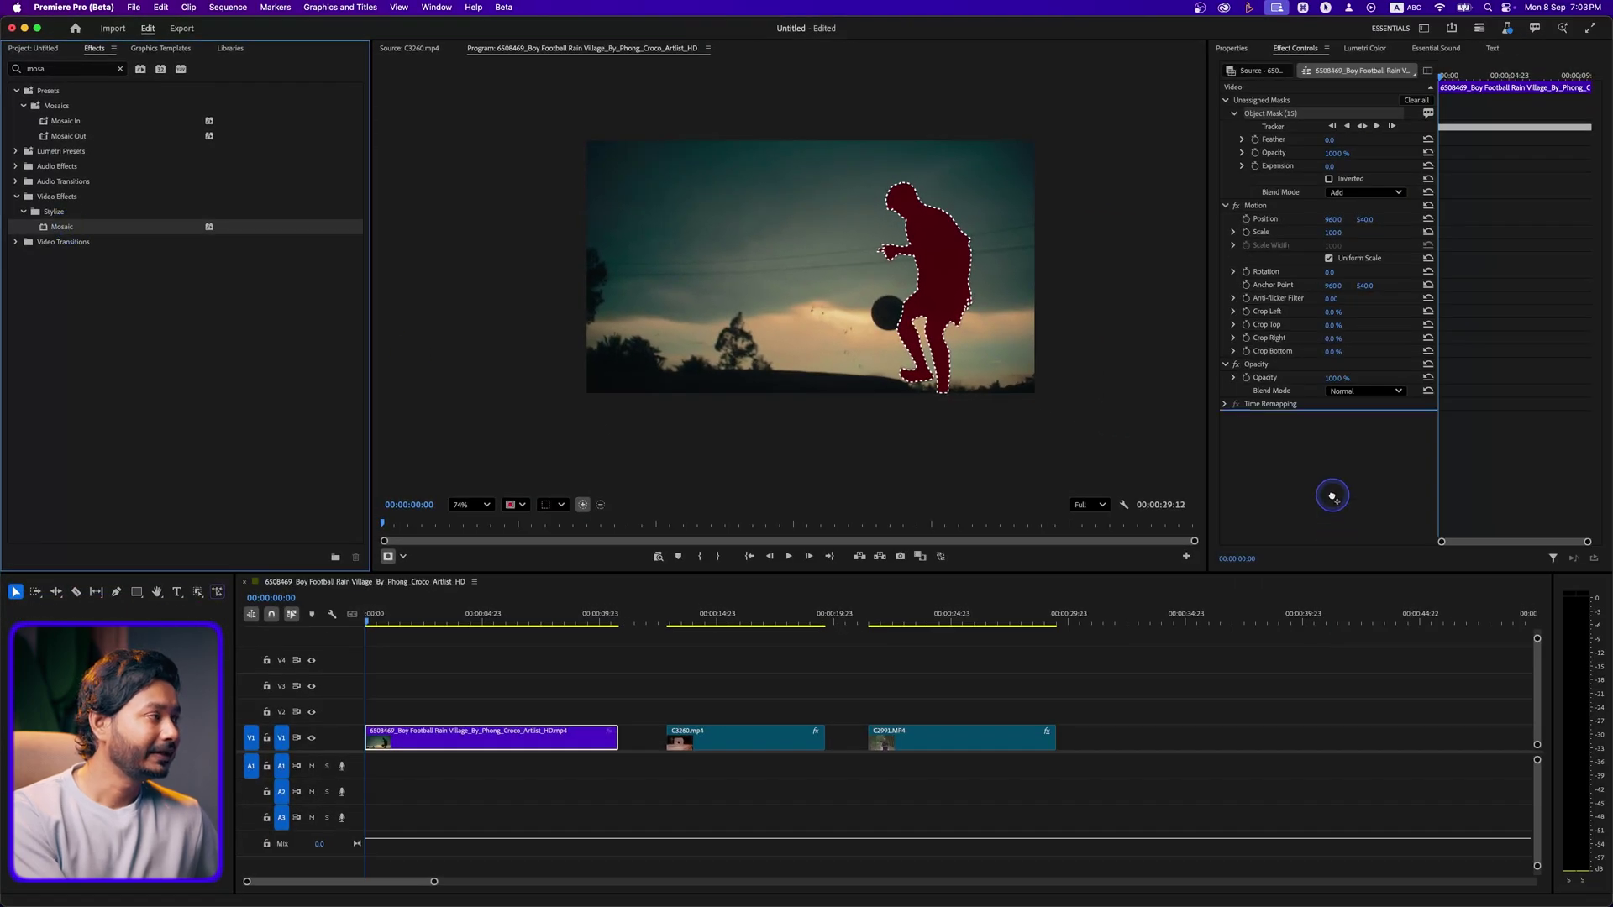
{"action": "left_click_drag", "start_coordinate": [1332, 496], "coordinate": [1331, 491]}
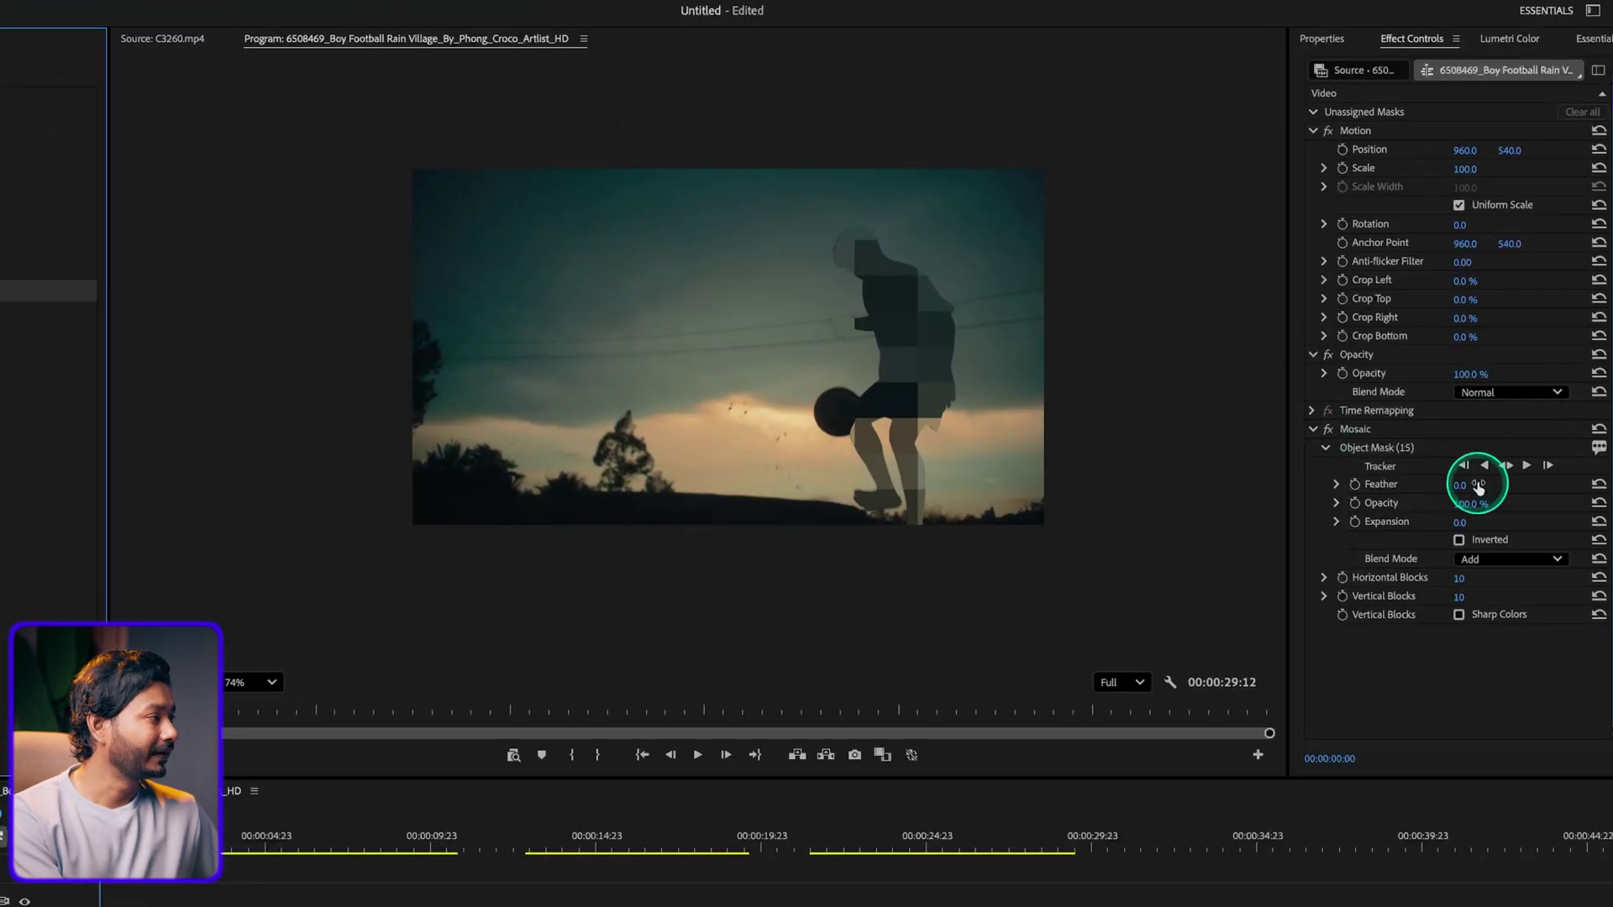
{"action": "left_click_drag", "start_coordinate": [1459, 578], "coordinate": [1152, 396]}
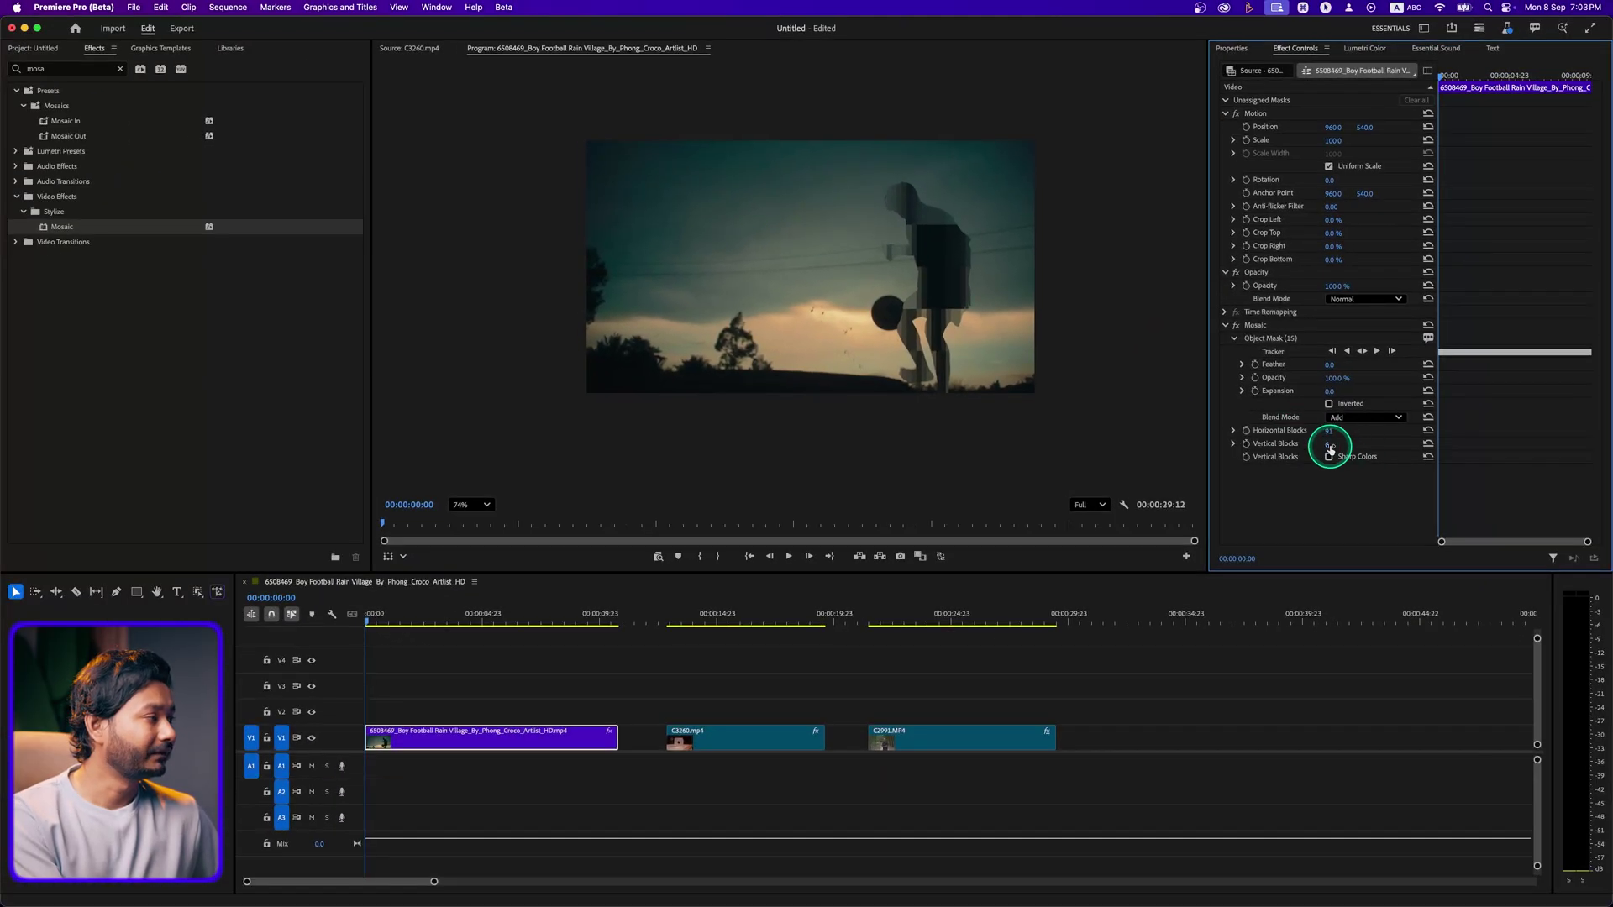
{"action": "left_click_drag", "start_coordinate": [1330, 449], "coordinate": [1329, 445]}
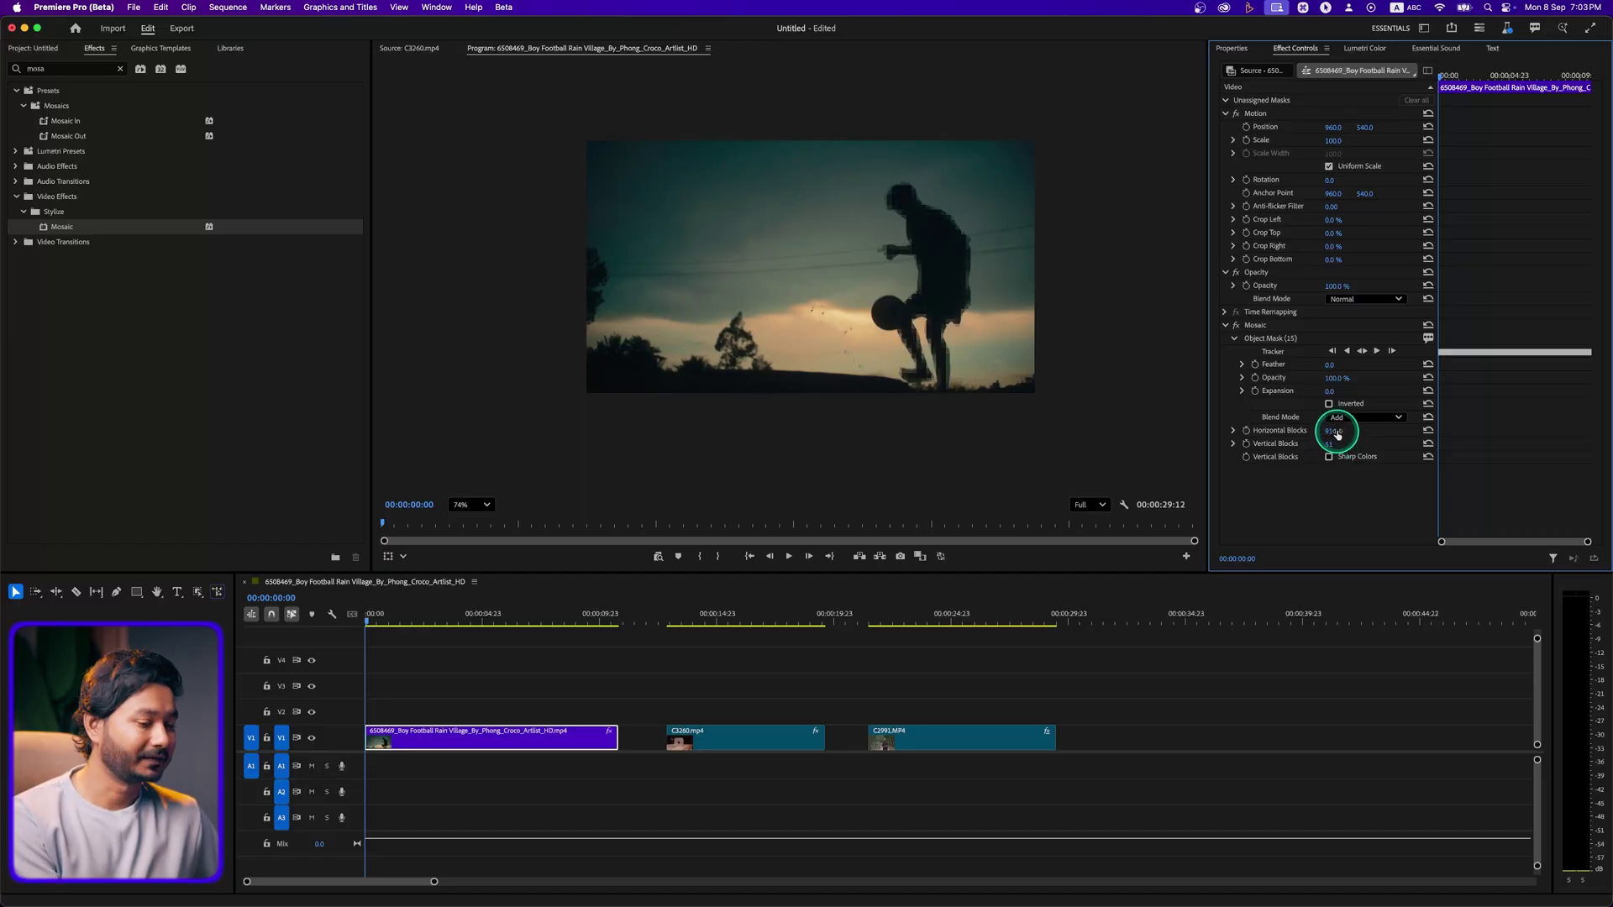
Undo the Mosaic block adjustments and the Mosaic effect itself, leaving the object mask unassigned
{"action": "key", "text": "super+z"}
{"action": "key", "text": "super+z"}
{"action": "key", "text": "super+z"}
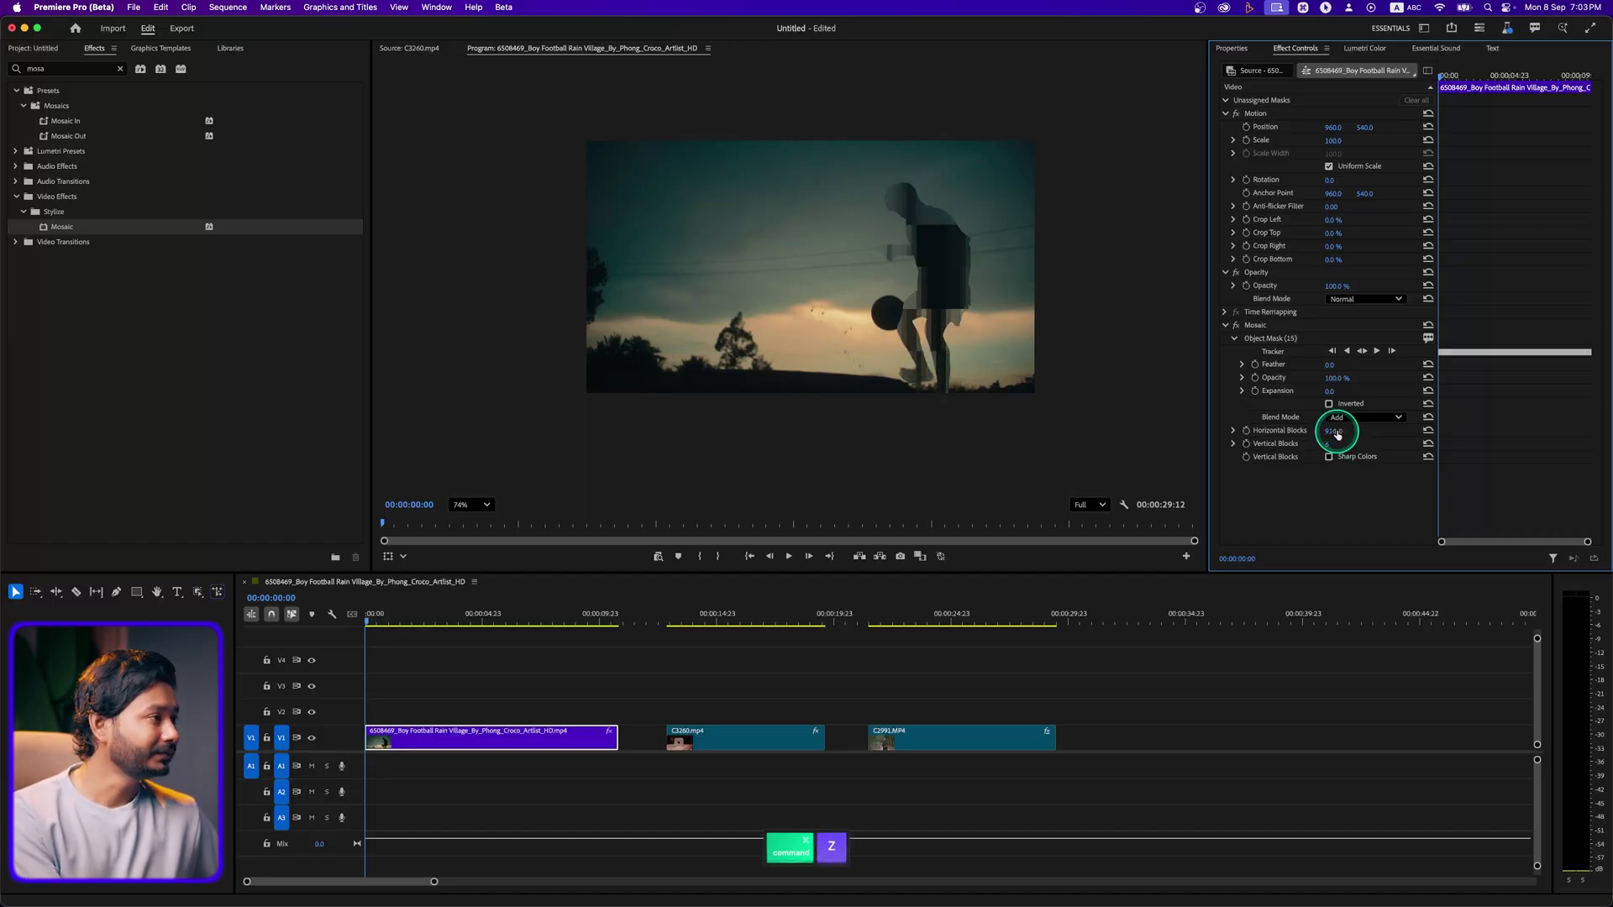
{"action": "key", "text": "super+z"}
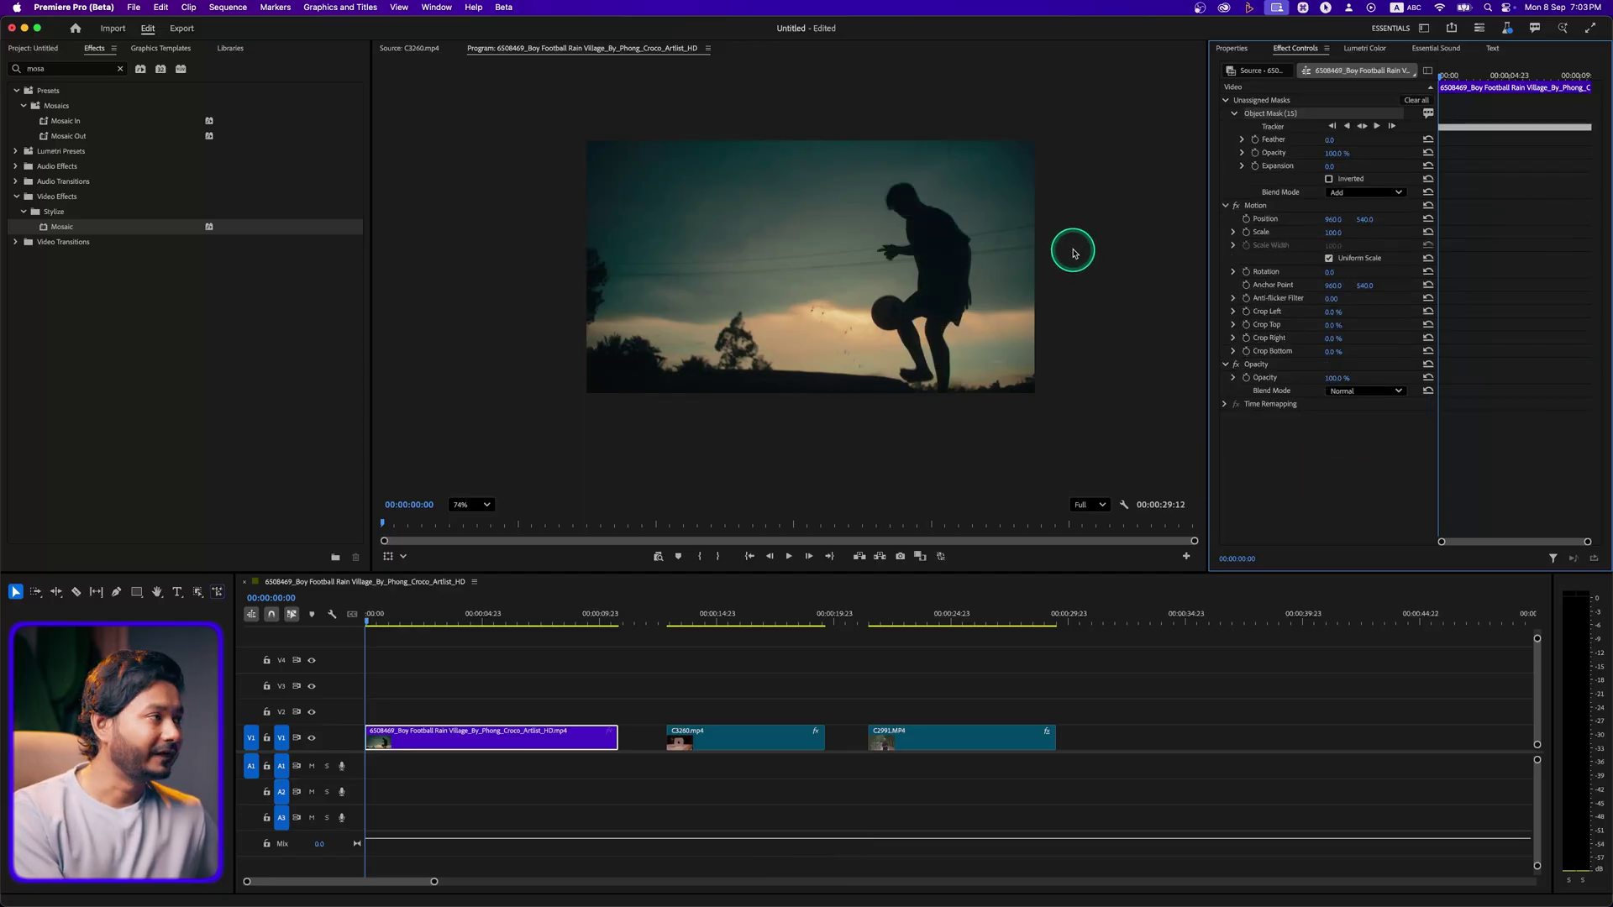
Assign the tracked object mask to the clip's Opacity effect to cut the boy out from the background
{"action": "left_click", "coordinate": [1290, 114]}
{"action": "left_click_drag", "start_coordinate": [1262, 345], "coordinate": [1262, 363]}
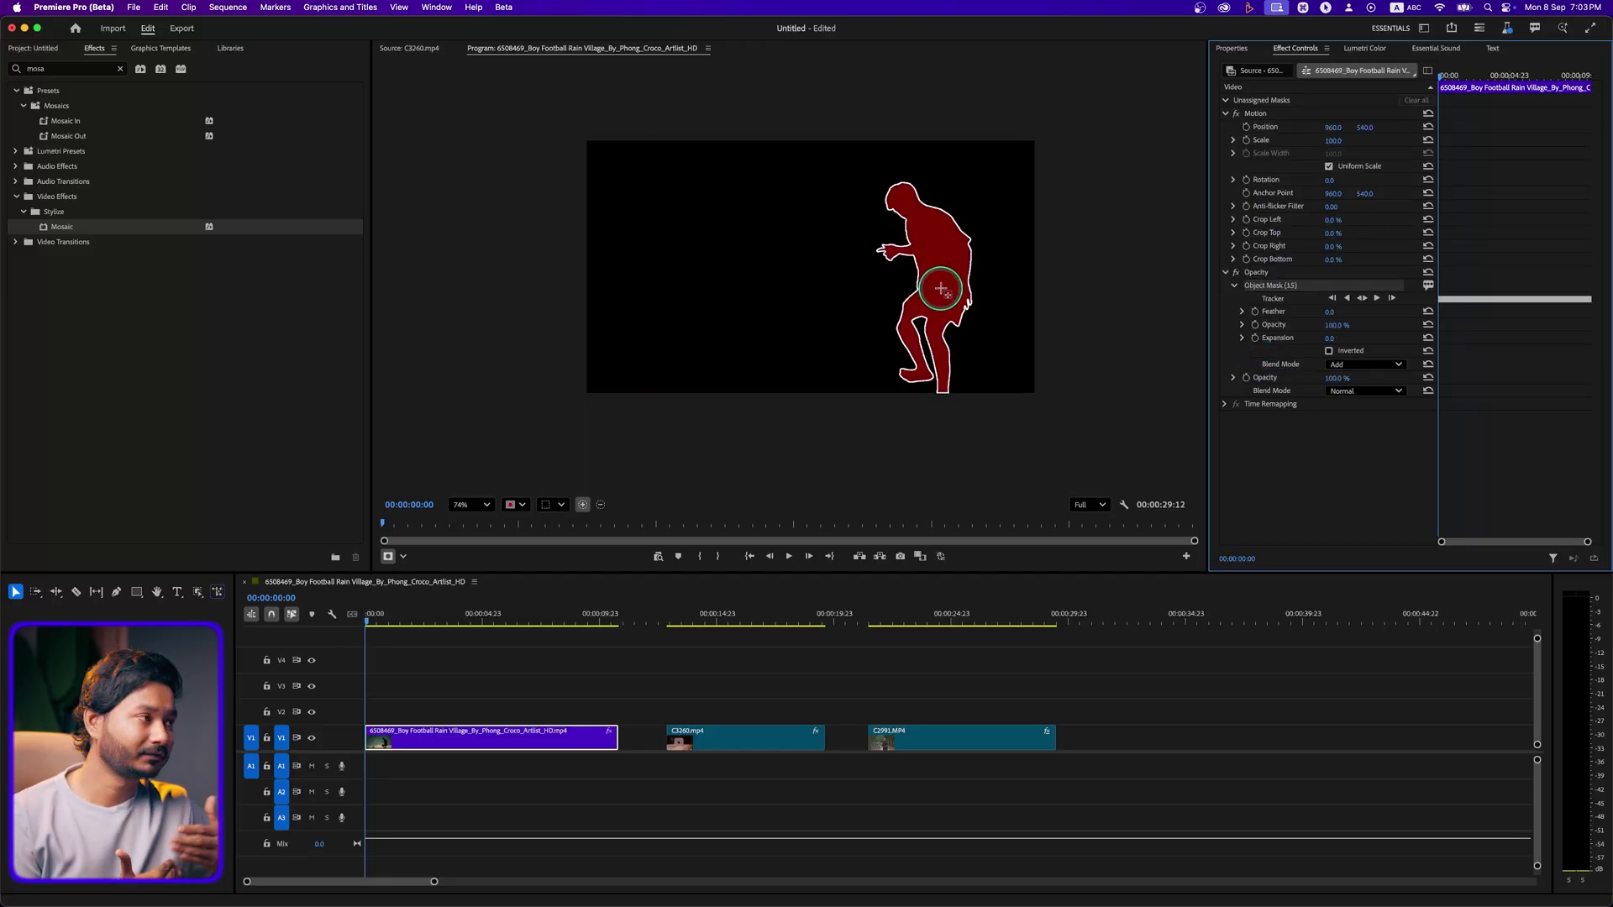
Duplicate the masked football clip from track V1 onto track V3, keeping it aligned with the original
{"action": "left_click", "coordinate": [370, 741]}
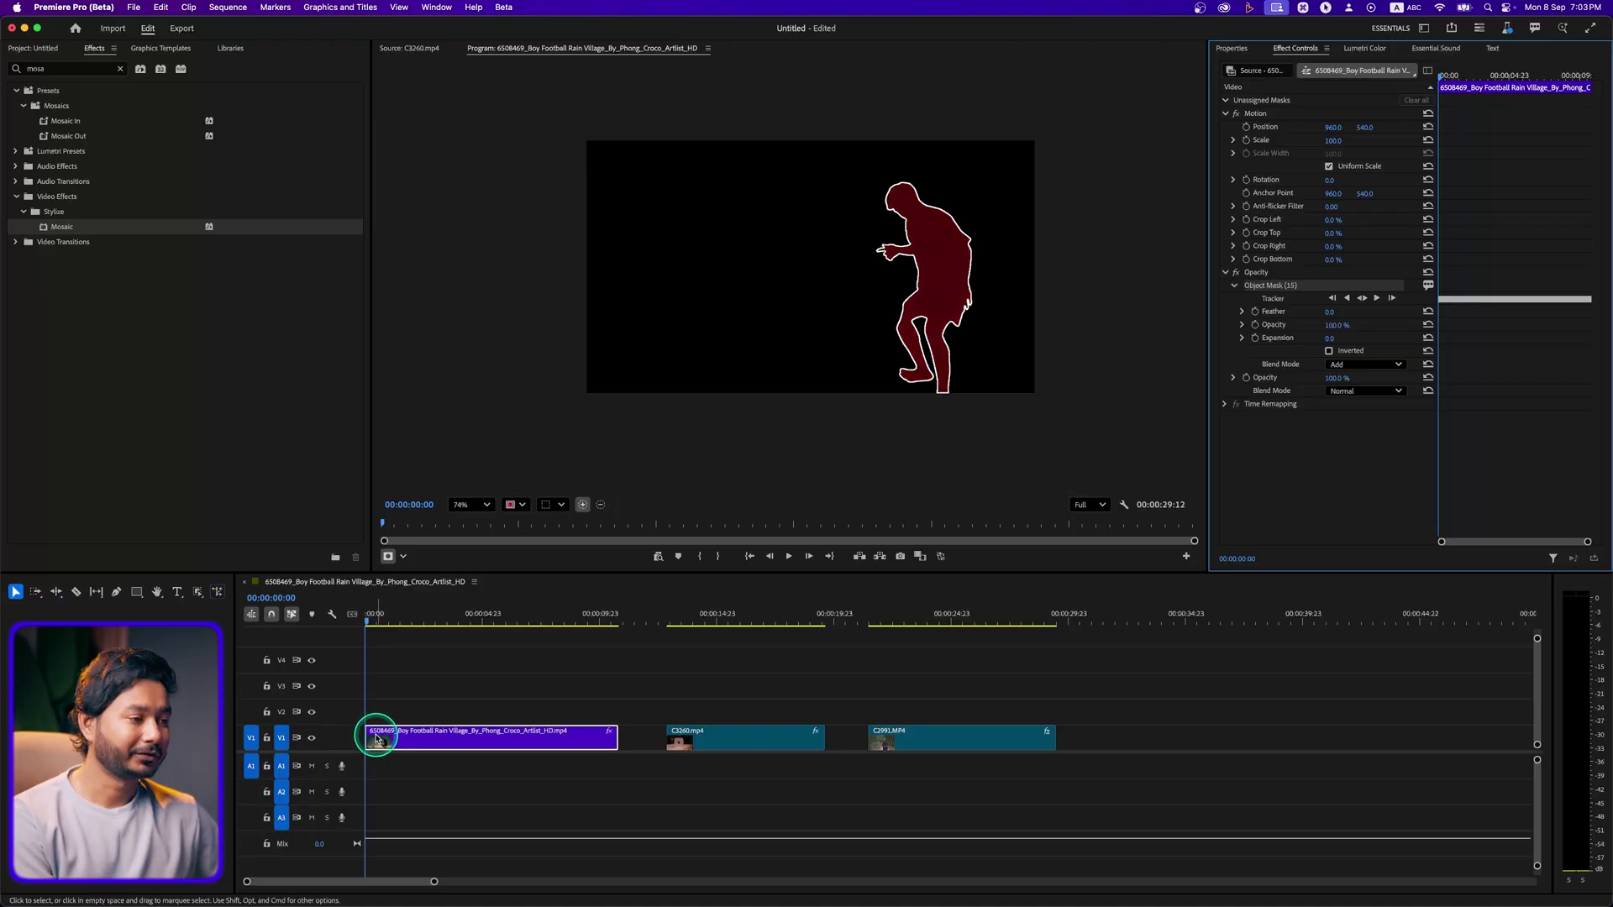
{"action": "left_click_drag", "start_coordinate": [378, 739], "coordinate": [380, 689]}
{"action": "left_click", "coordinate": [379, 724]}
{"action": "left_click", "coordinate": [414, 686]}
Delete the object mask from the Opacity effect of the football clip on track V1
{"action": "left_click", "coordinate": [397, 742]}
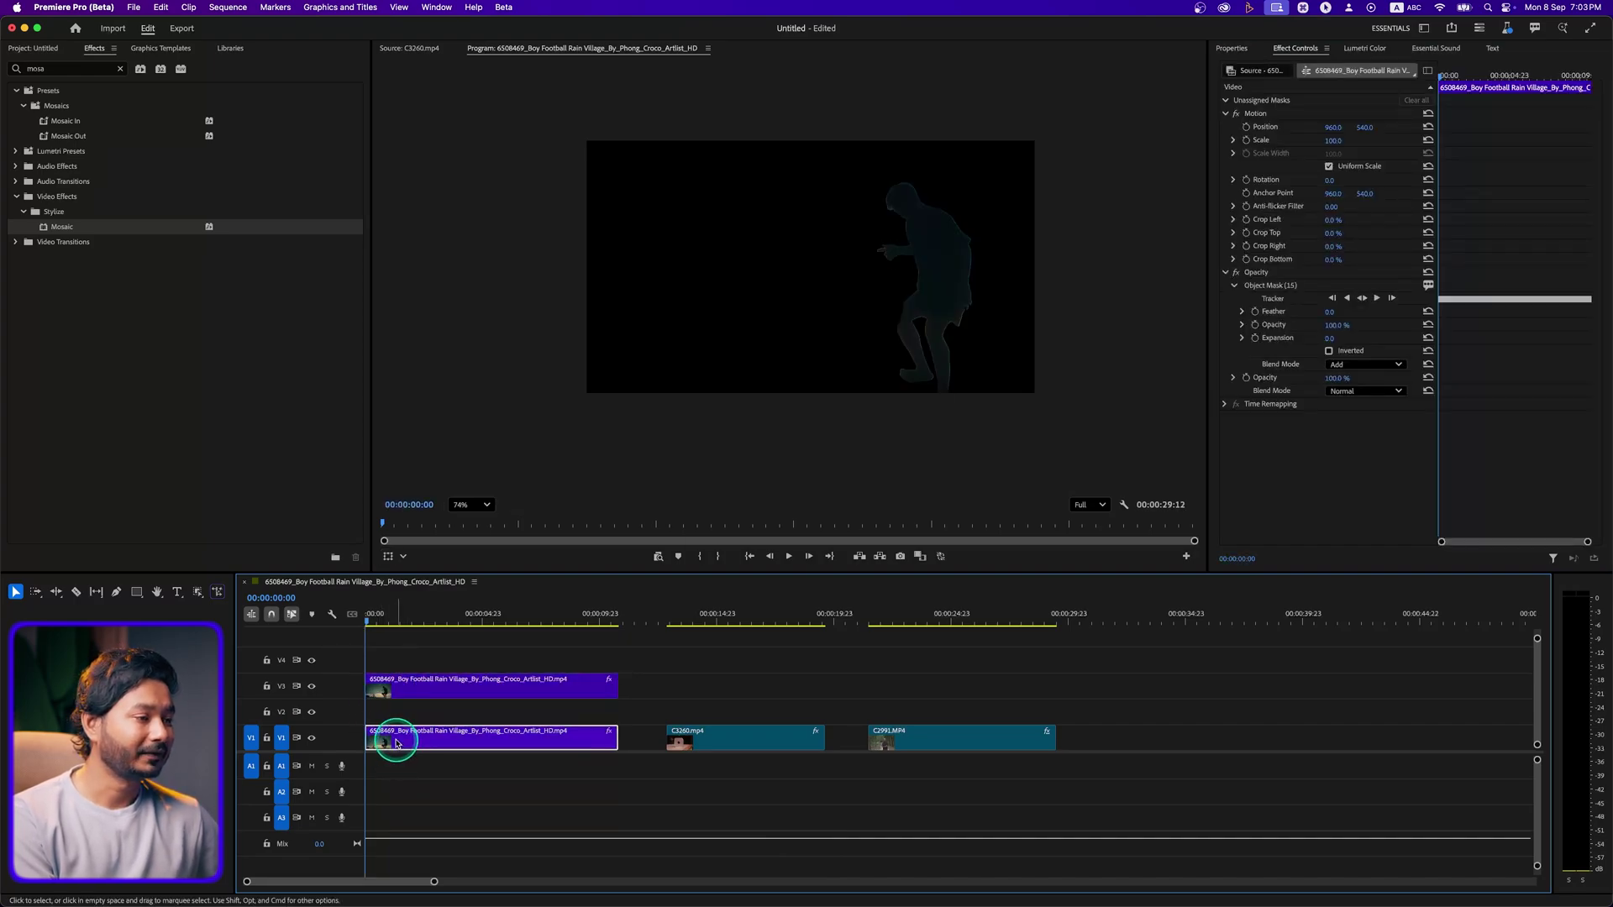
{"action": "left_click", "coordinate": [1272, 289]}
{"action": "key", "text": "BackSpace"}
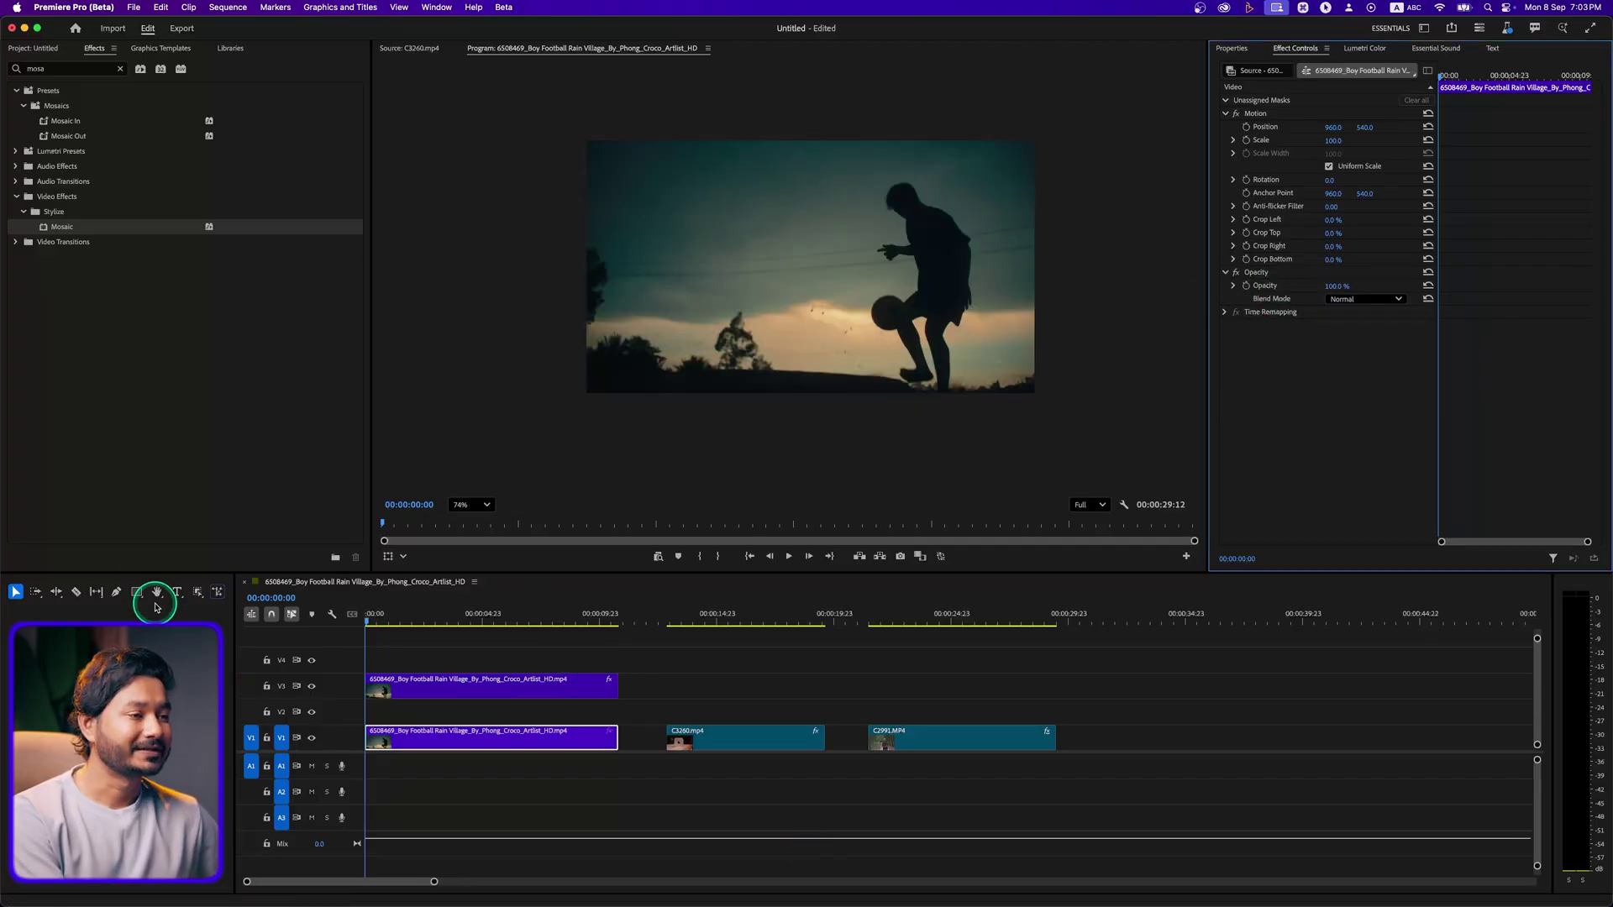
Add a text title reading "FOOTBALL" over the football clip
{"action": "left_click", "coordinate": [177, 593]}
{"action": "left_click", "coordinate": [769, 220]}
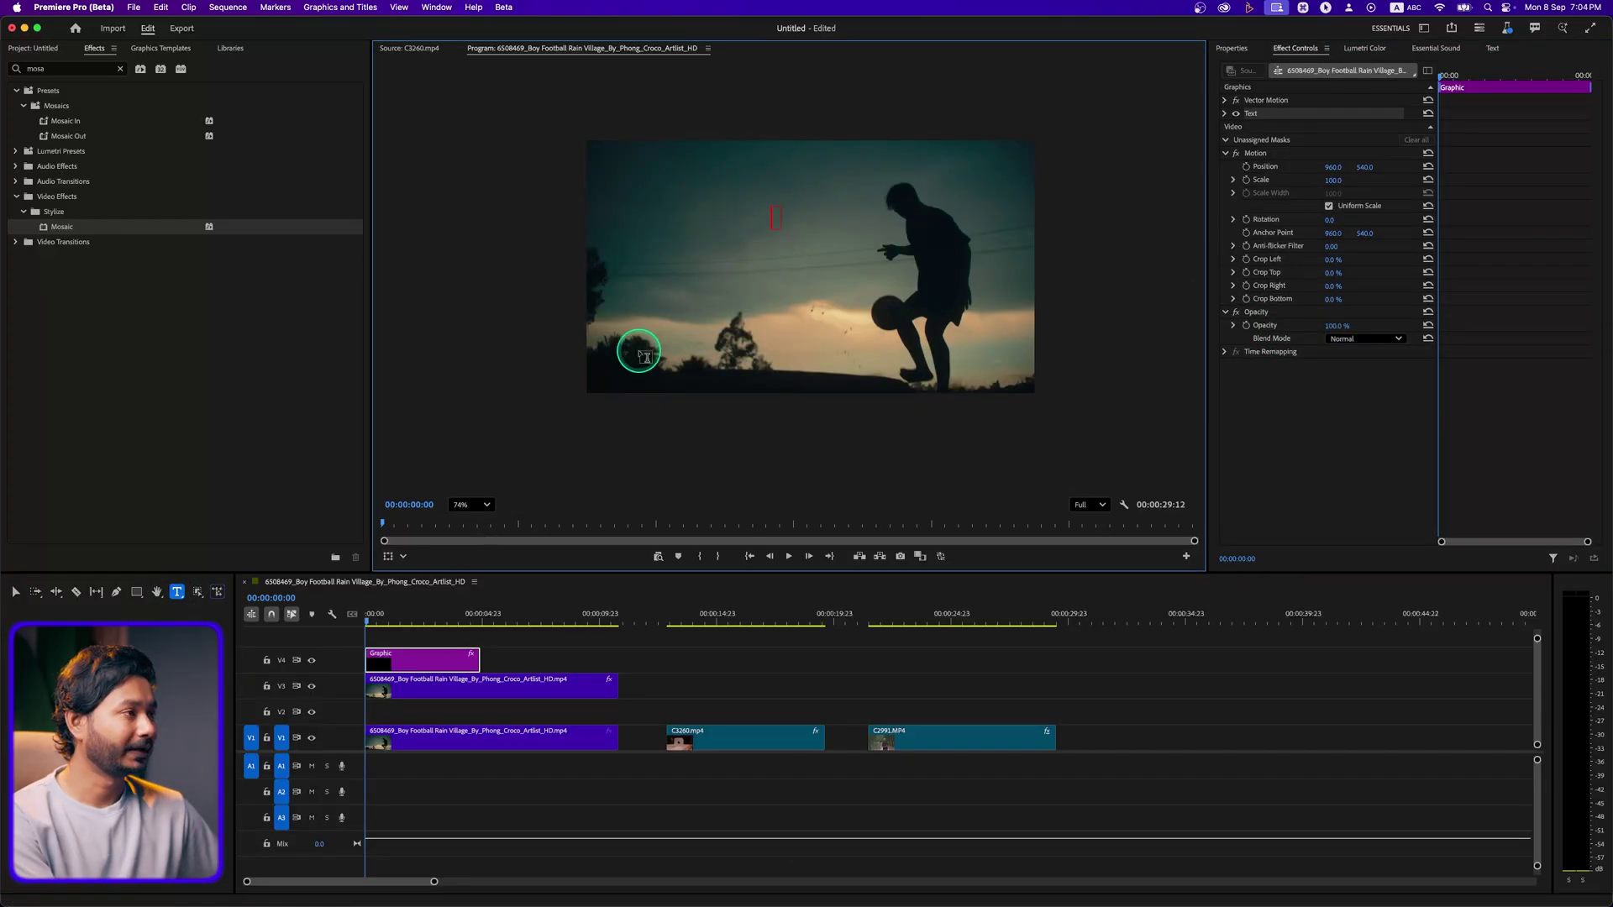
{"action": "type", "text": "FOOT"}
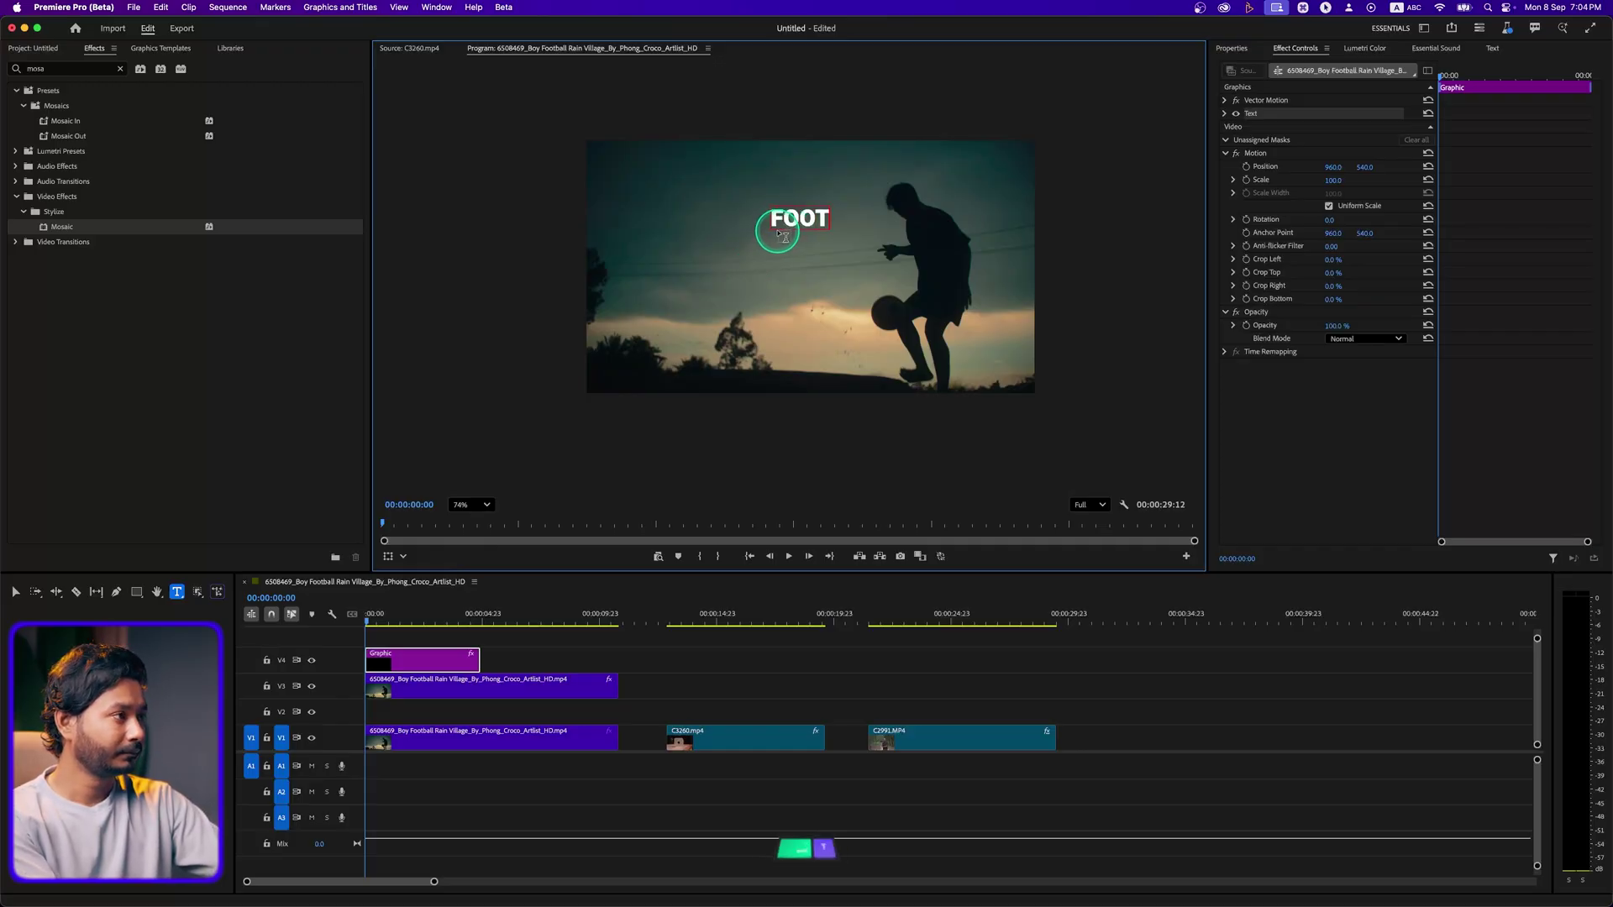
{"action": "type", "text": "BALL"}
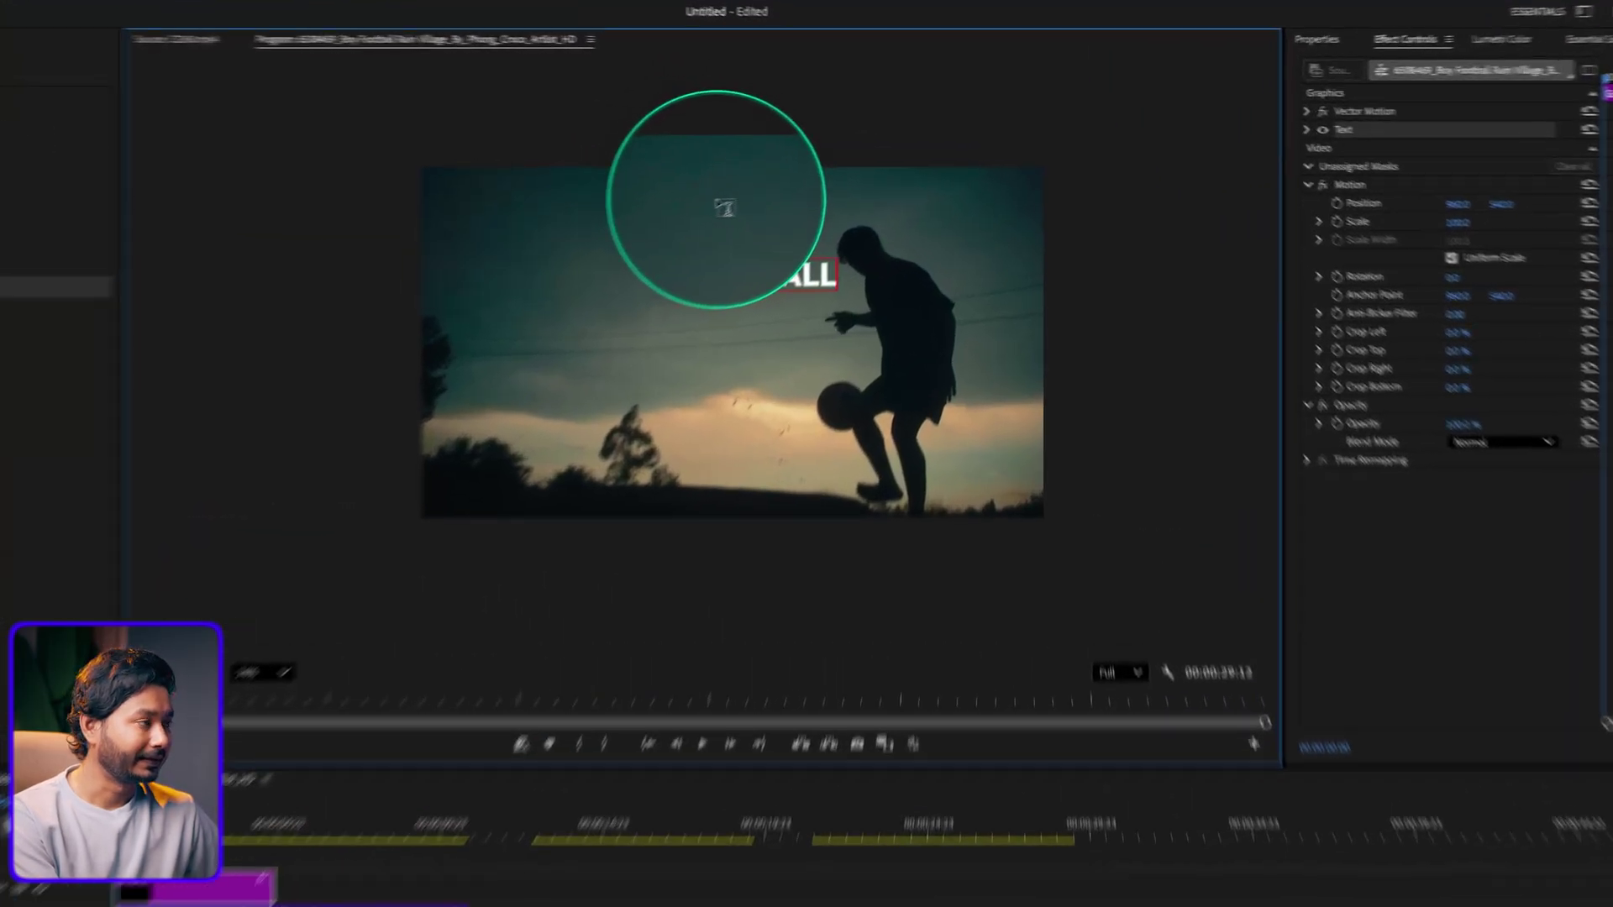
Enlarge the FOOTBALL title's font size to 319 and reposition it horizontally centred across the upper part of the frame
{"action": "key", "text": "ctrl+a"}
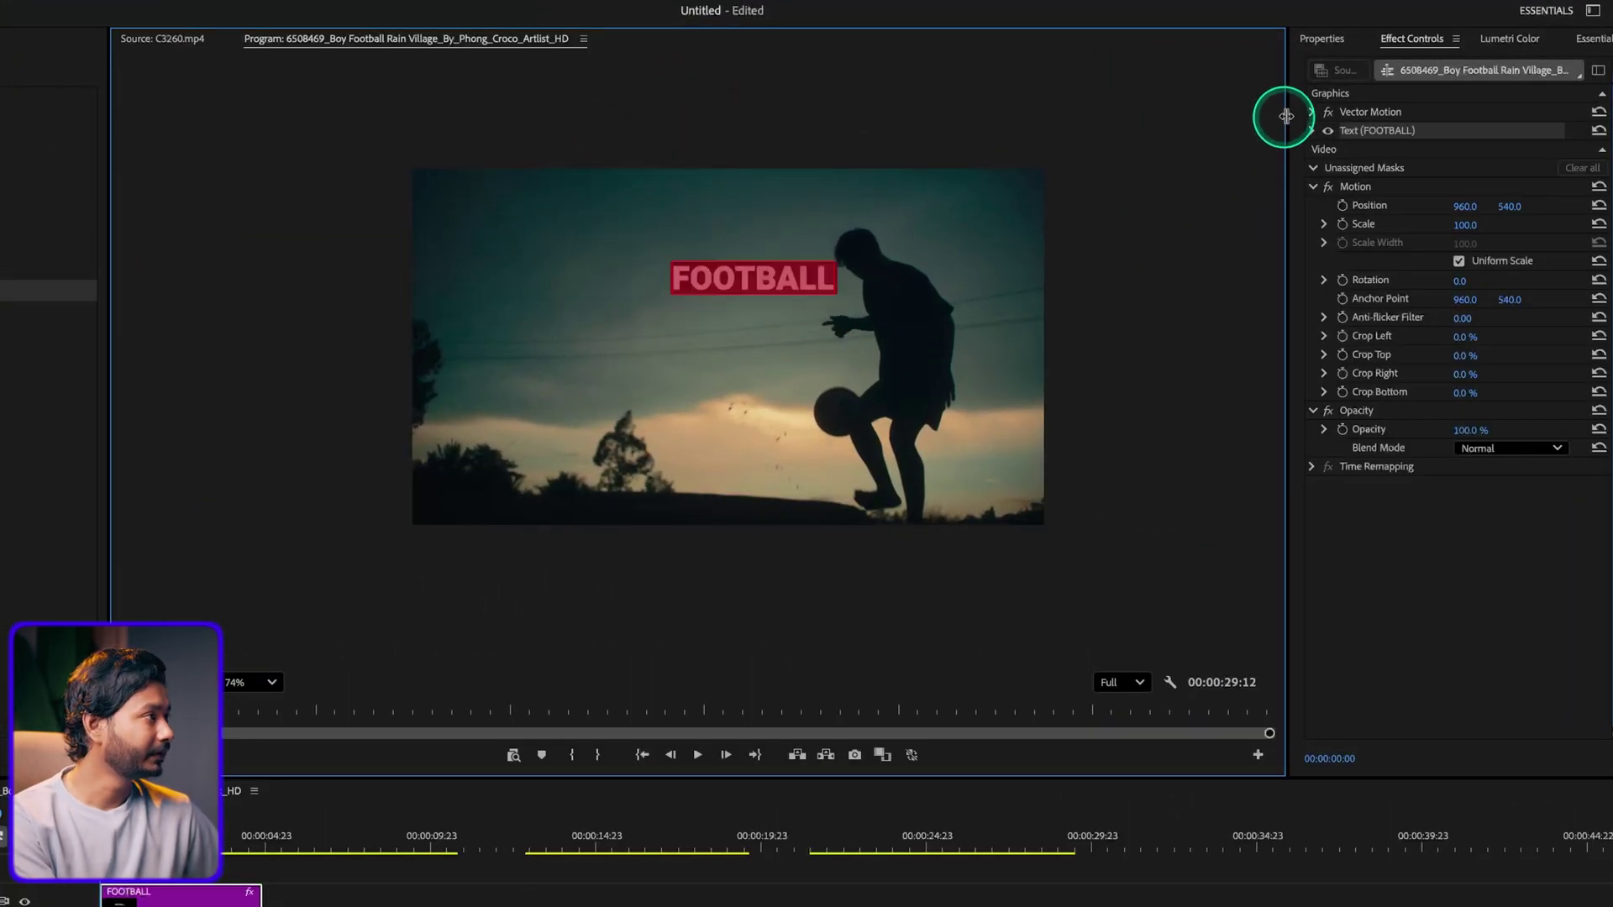
{"action": "left_click", "coordinate": [1336, 42]}
{"action": "left_click_drag", "start_coordinate": [1445, 290], "coordinate": [1612, 293]}
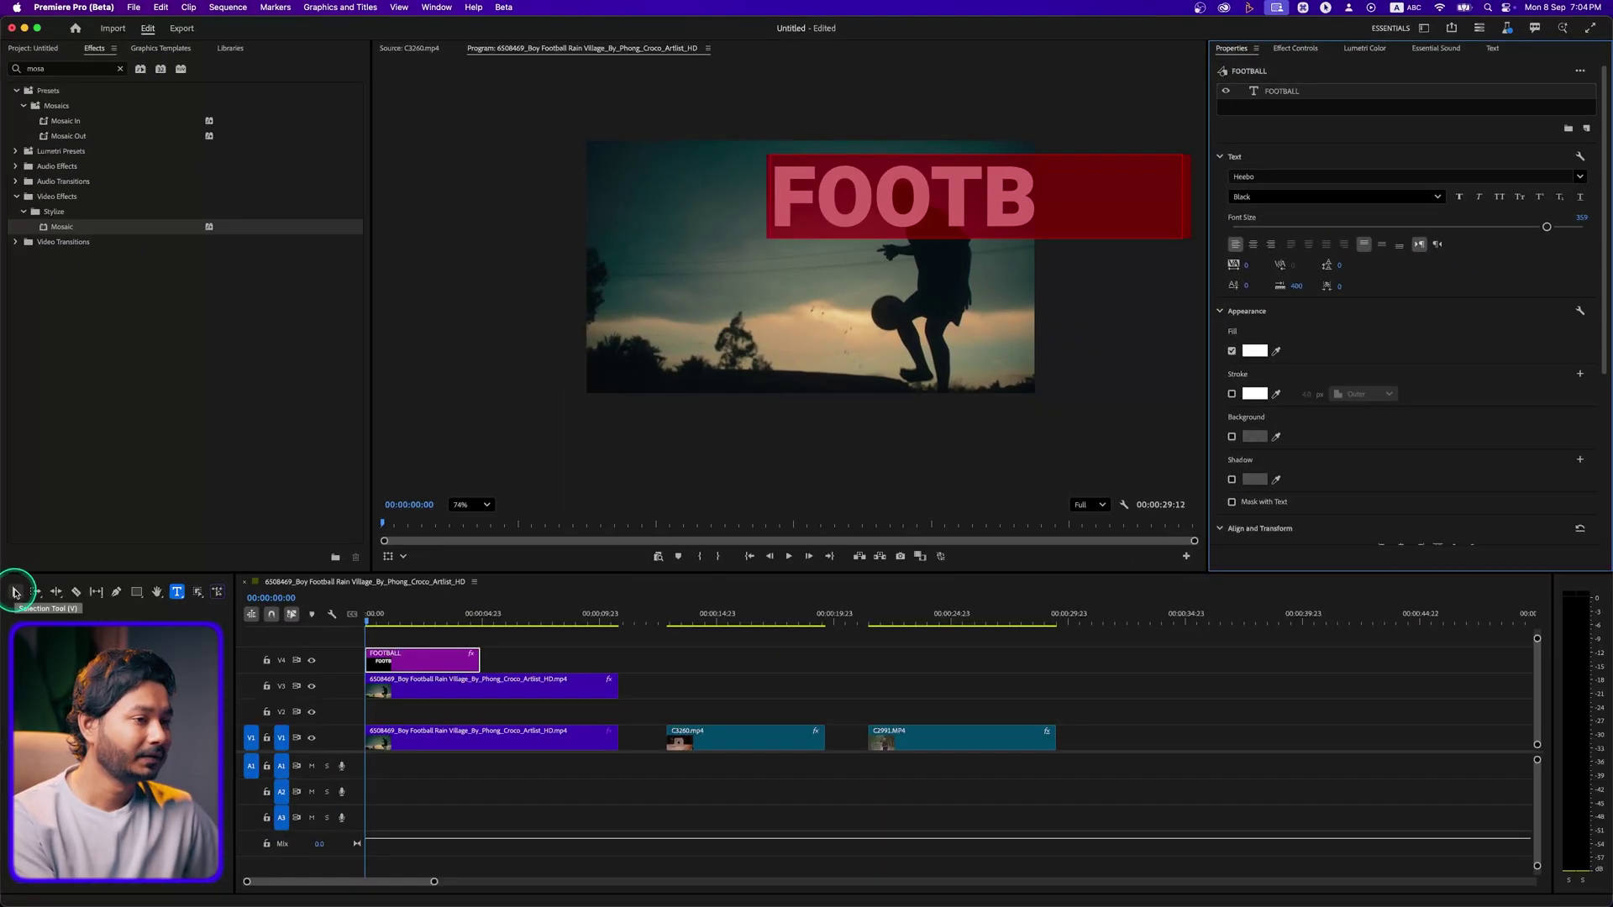
{"action": "left_click", "coordinate": [14, 593]}
{"action": "left_click_drag", "start_coordinate": [904, 183], "coordinate": [756, 212]}
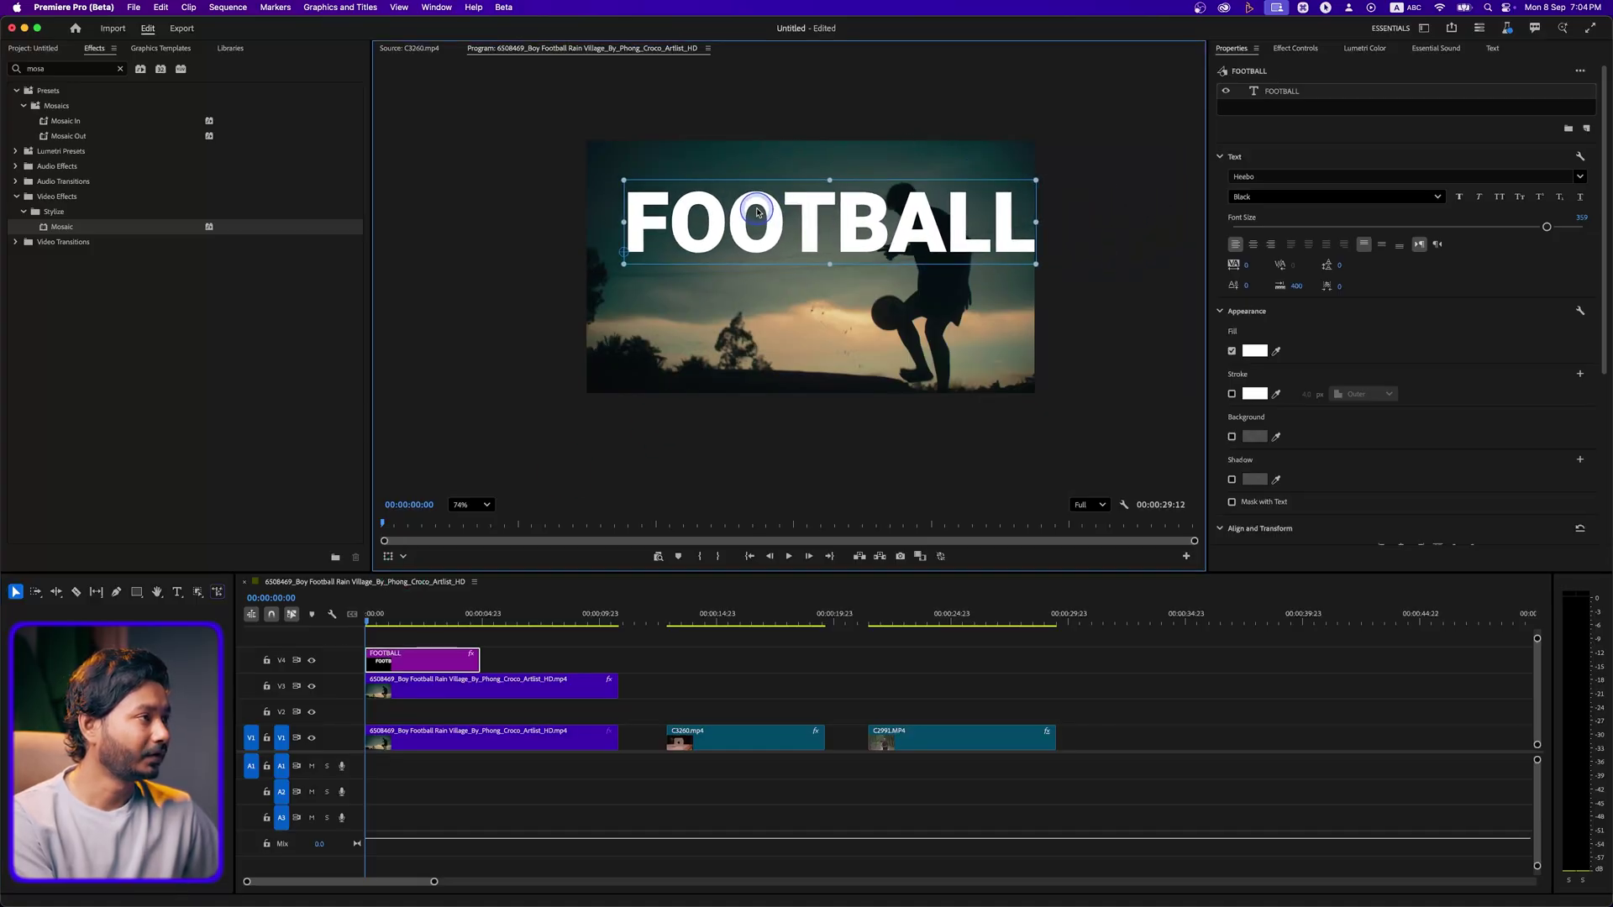
{"action": "left_click_drag", "start_coordinate": [968, 237], "coordinate": [909, 234]}
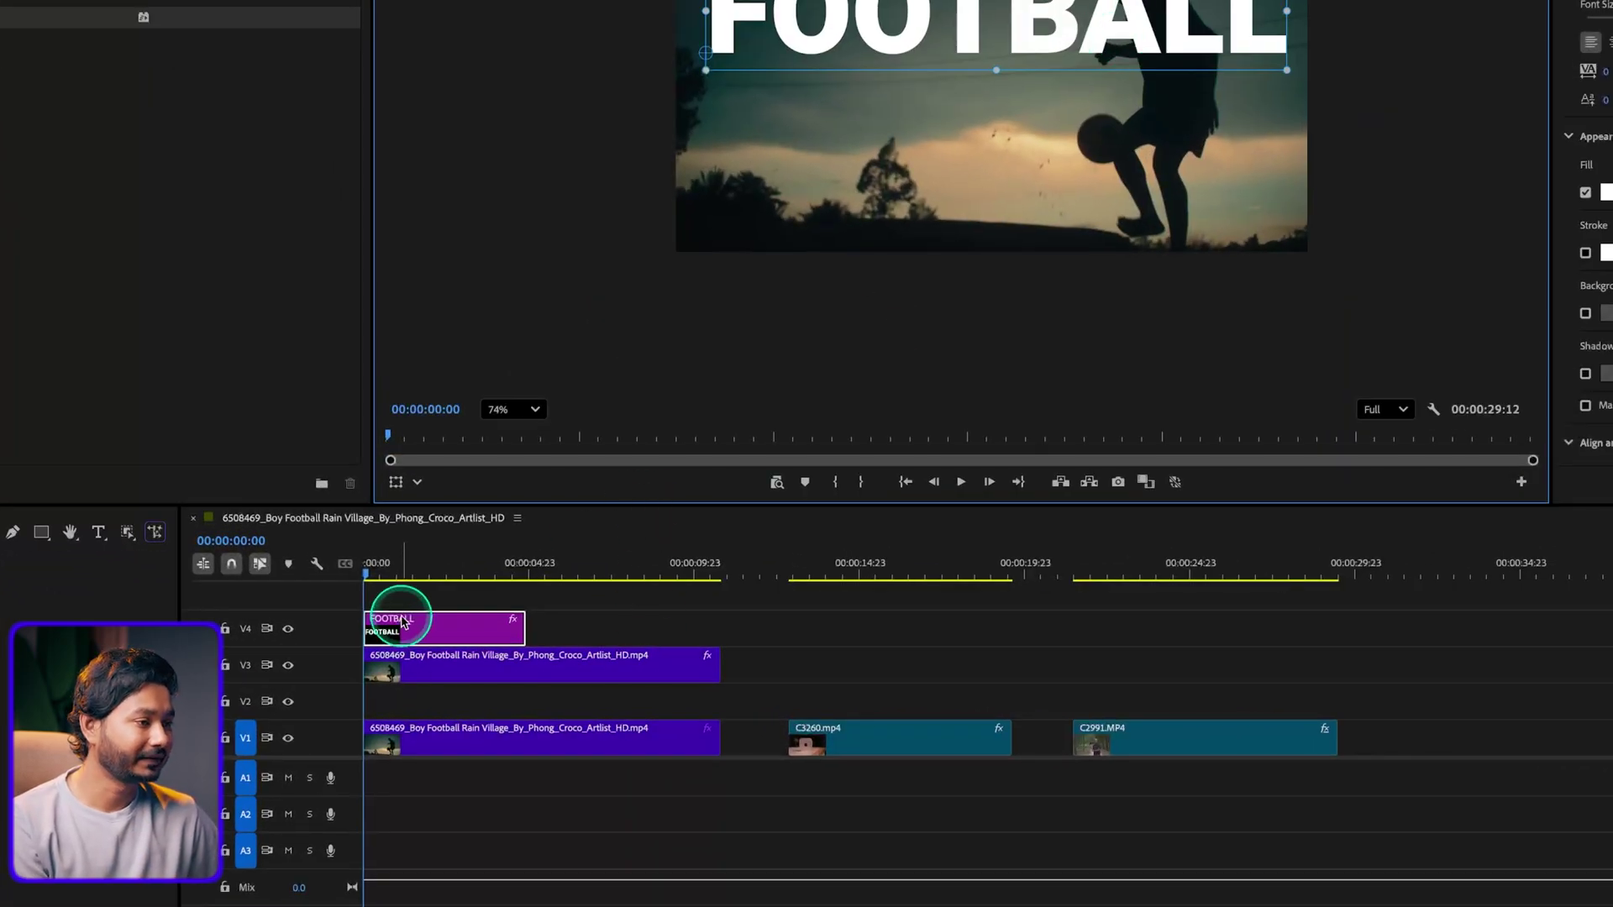
Move the FOOTBALL title to track V2 between the two football clips, extend it to their end, and preview the result
{"action": "left_click_drag", "start_coordinate": [401, 621], "coordinate": [399, 699]}
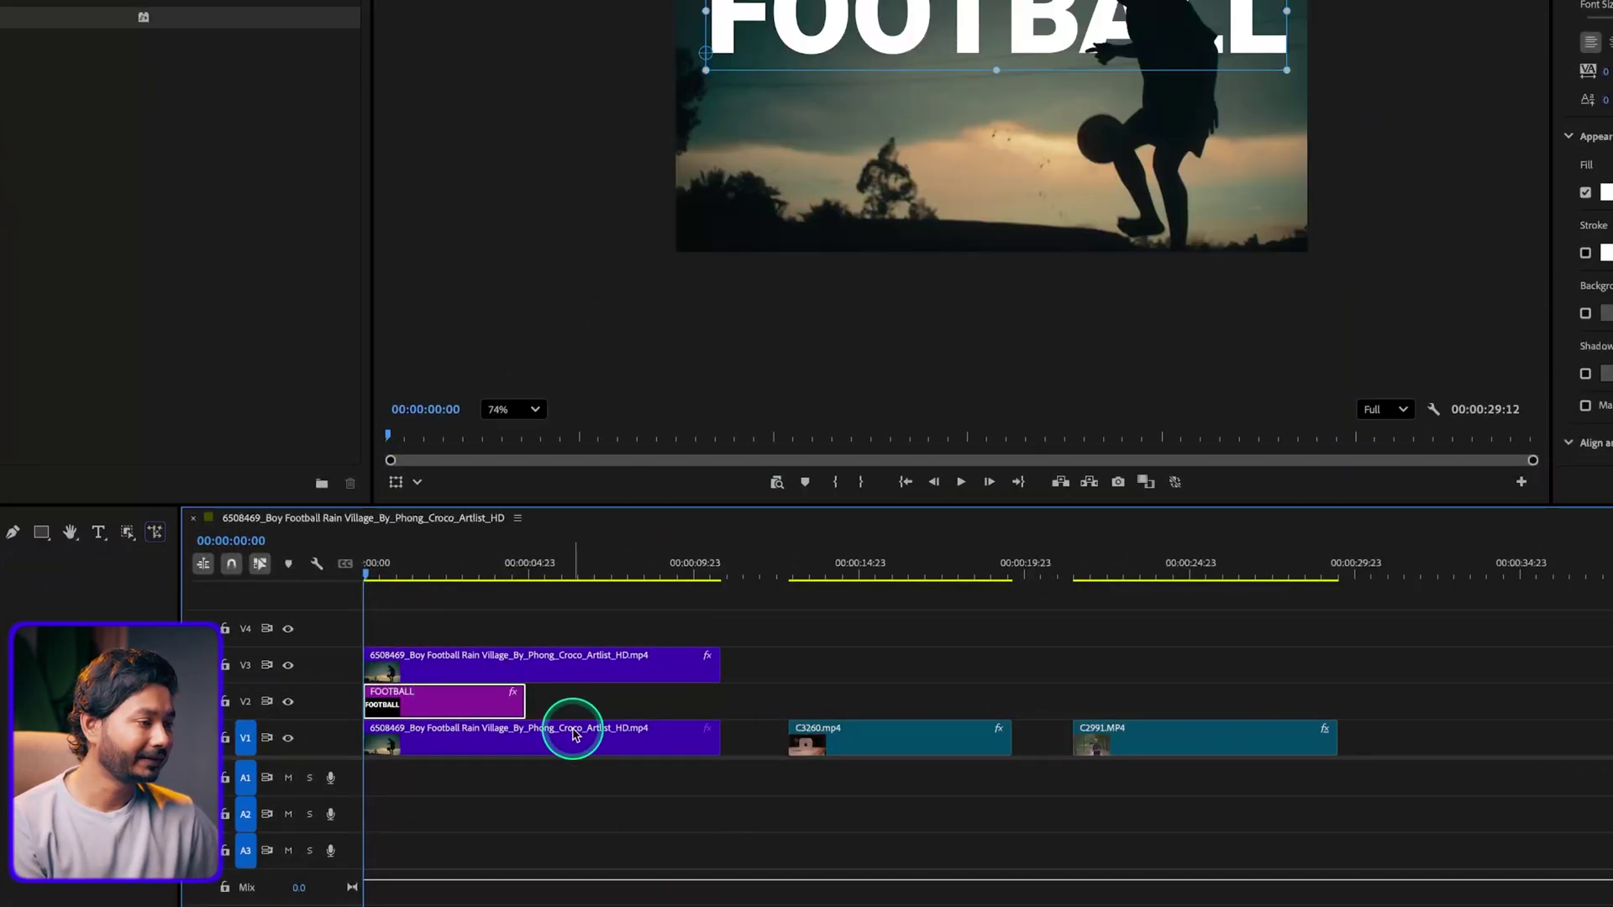
{"action": "left_click_drag", "start_coordinate": [524, 701], "coordinate": [720, 713]}
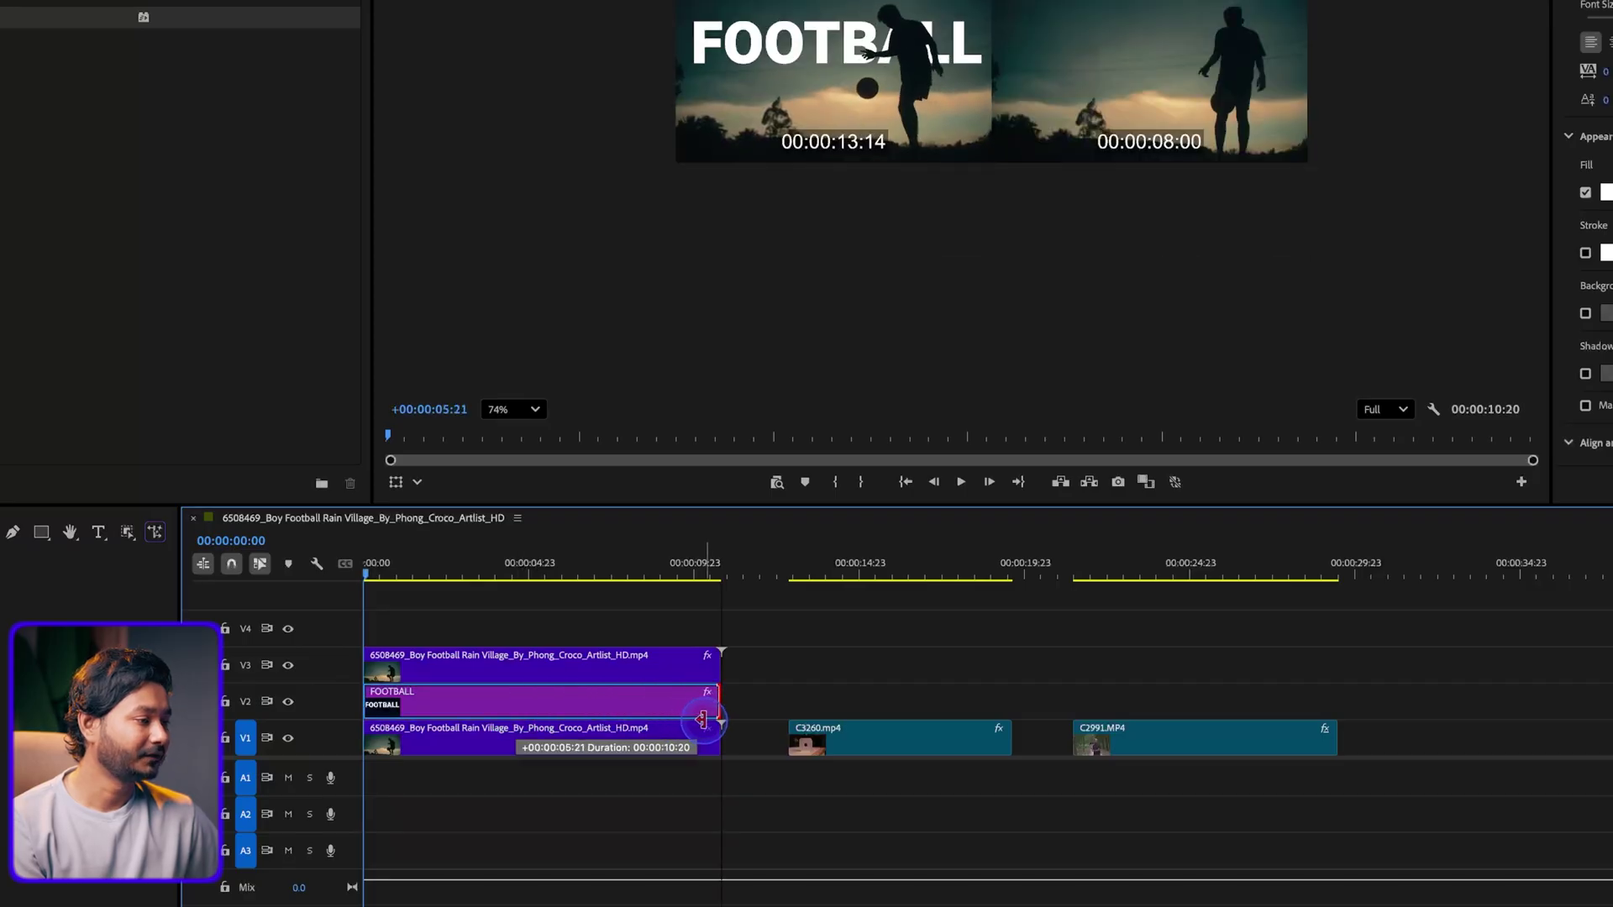
{"action": "left_click_drag", "start_coordinate": [545, 567], "coordinate": [306, 613]}
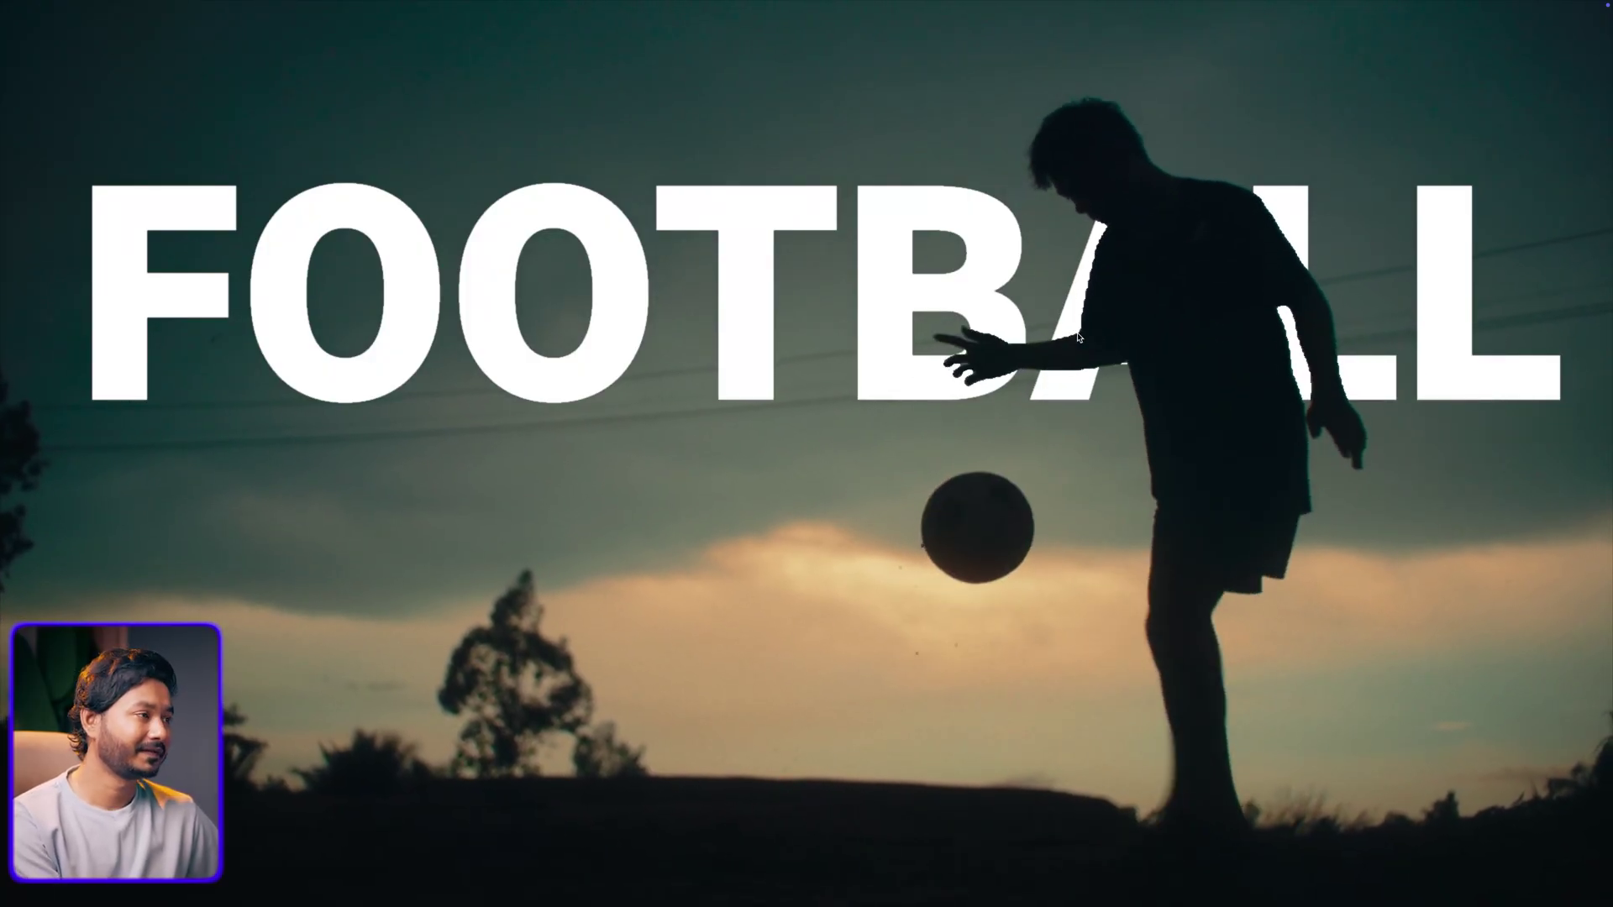
{"action": "key", "text": "space"}
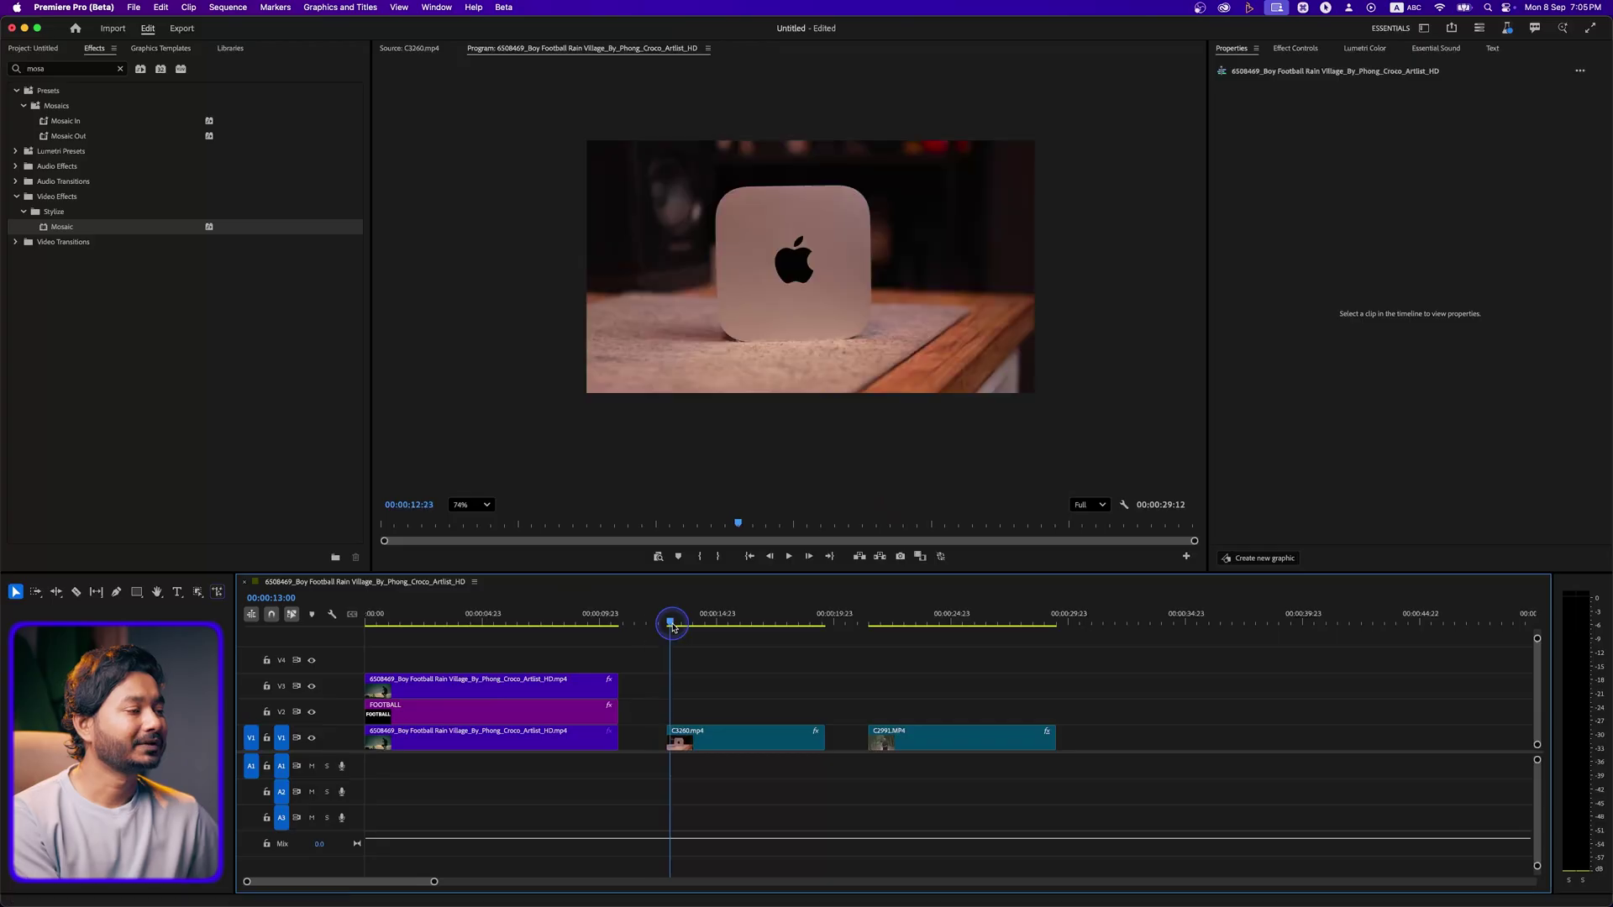
Review clip C3260.mp4 and create an object mask over the Mac mini at 00:00:19:01
{"action": "left_click_drag", "start_coordinate": [669, 620], "coordinate": [701, 622]}
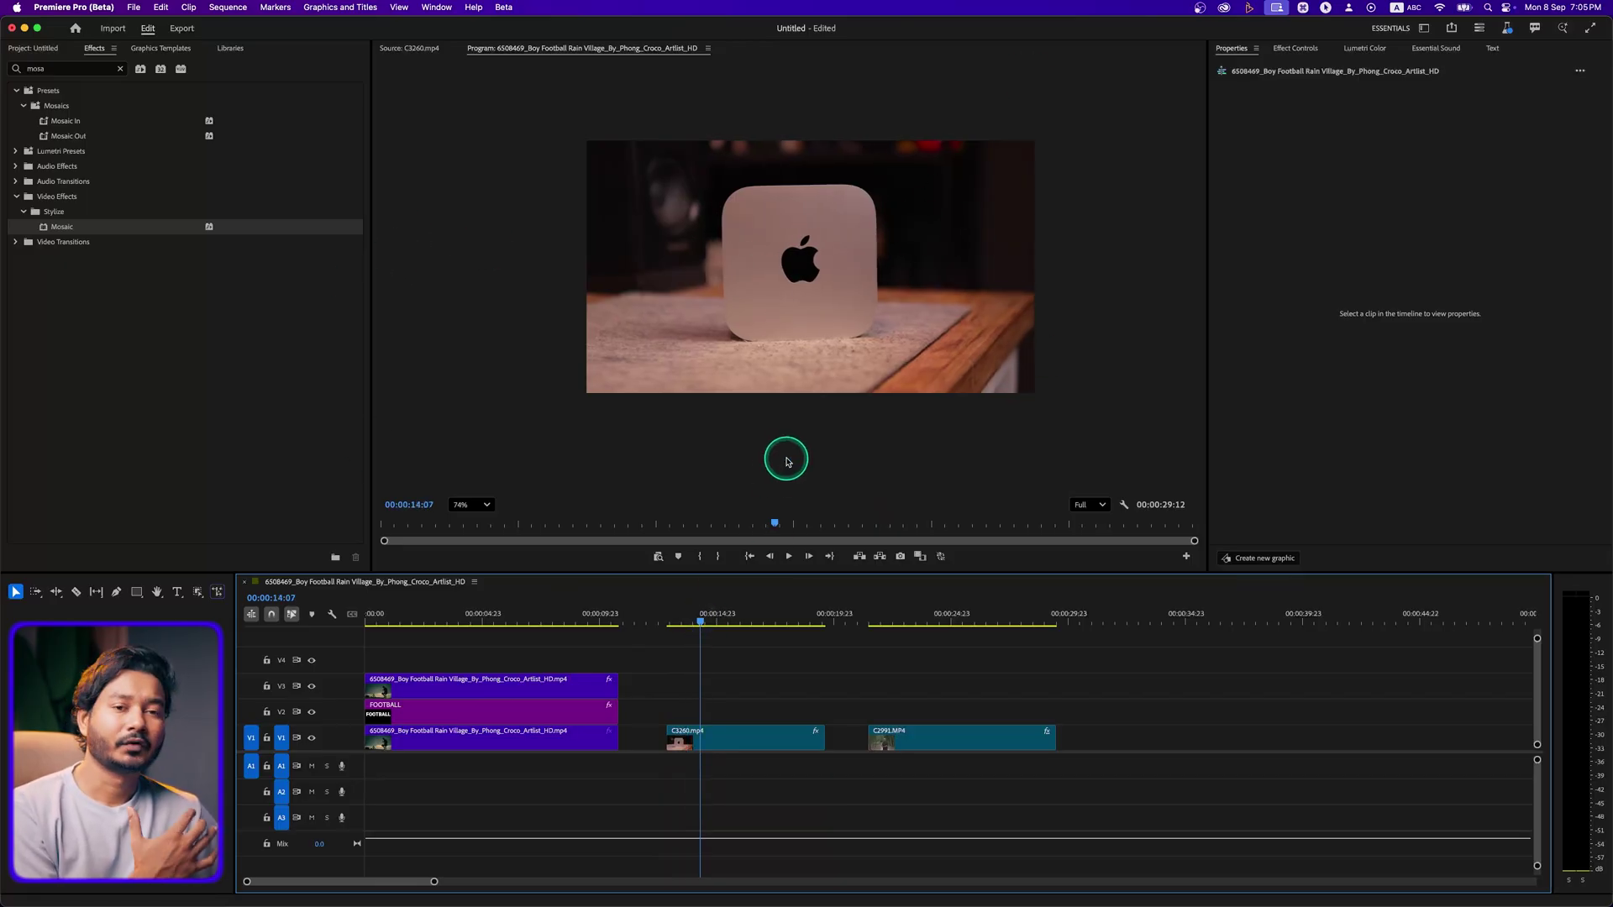
{"action": "left_click_drag", "start_coordinate": [710, 613], "coordinate": [813, 616]}
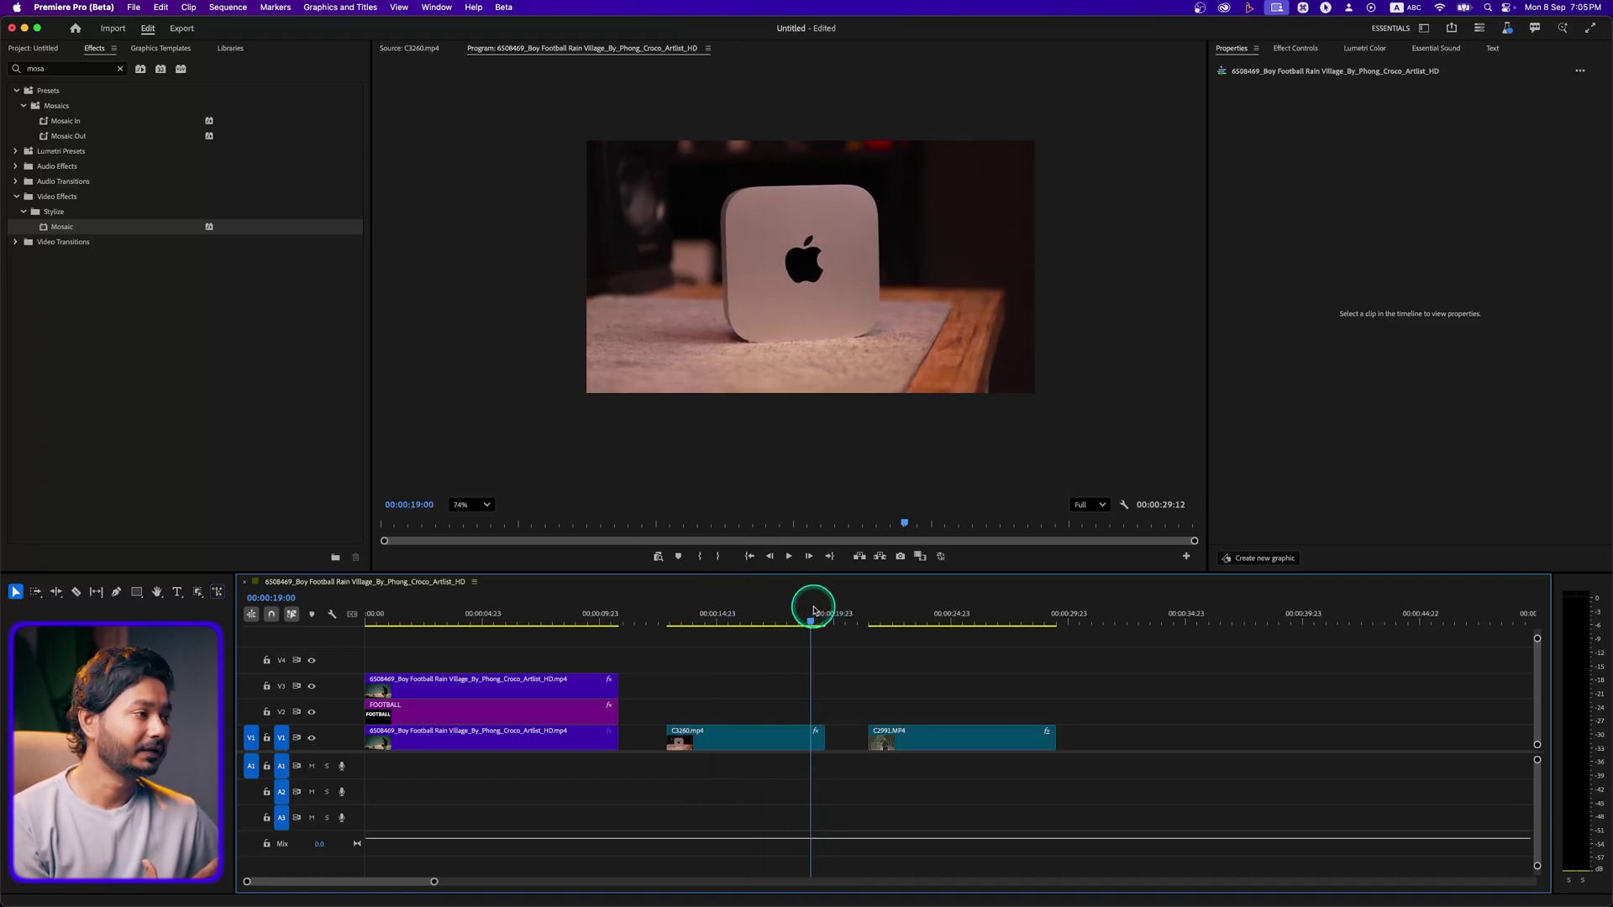
{"action": "mouse_move", "coordinate": [799, 618]}
{"action": "left_mouse_down"}
{"action": "mouse_move", "coordinate": [705, 624]}
{"action": "mouse_move", "coordinate": [811, 622]}
{"action": "left_mouse_up"}
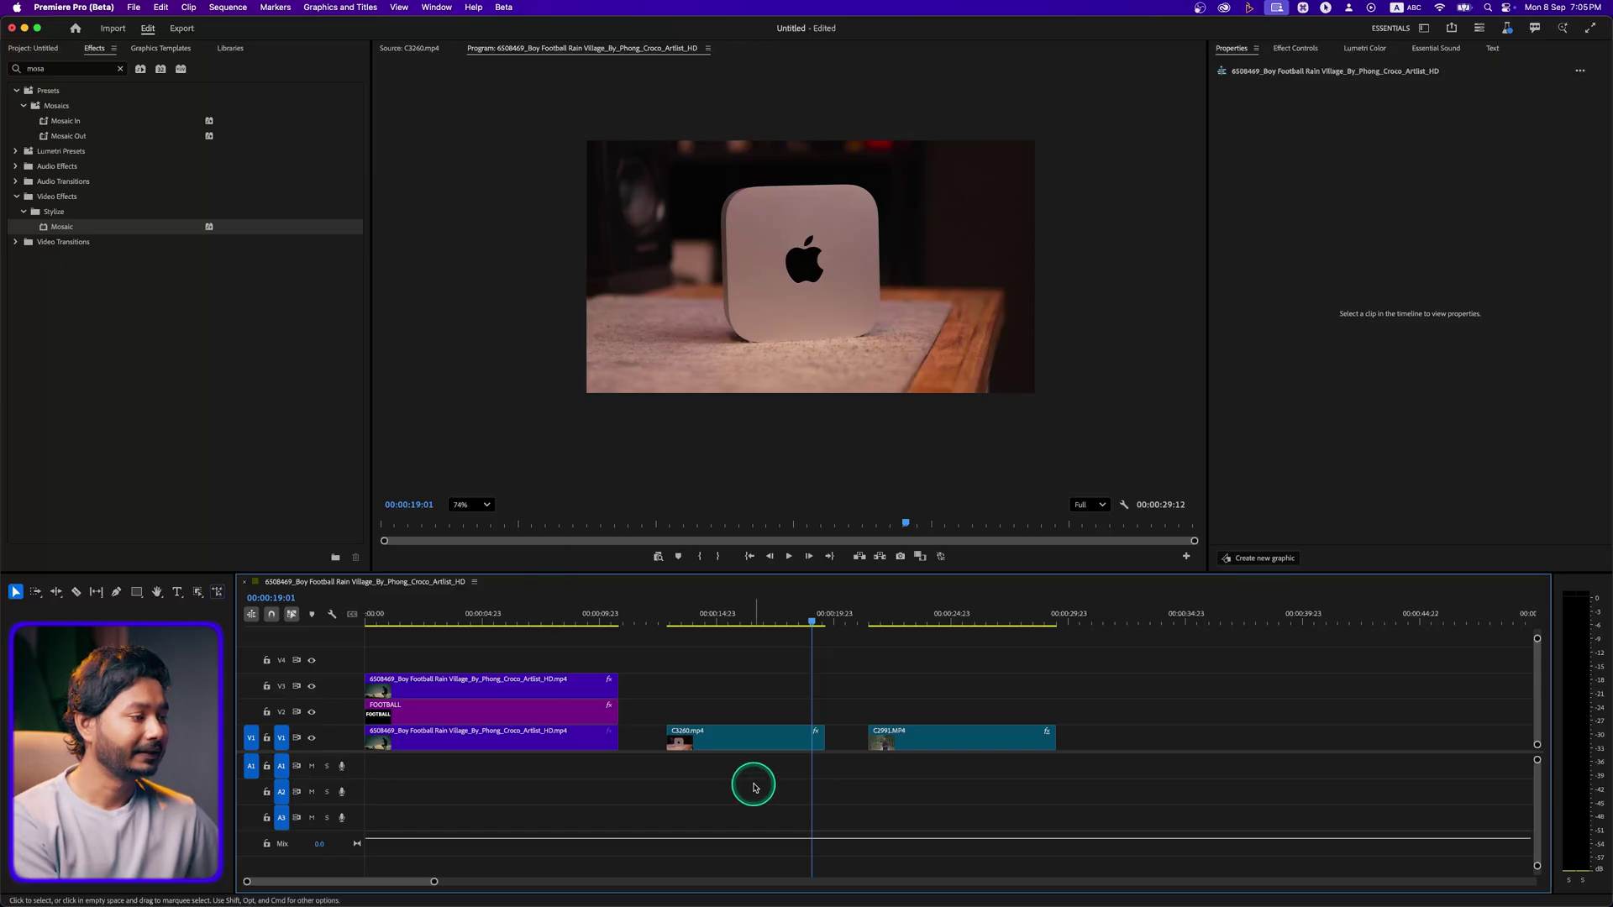
{"action": "left_click", "coordinate": [750, 739]}
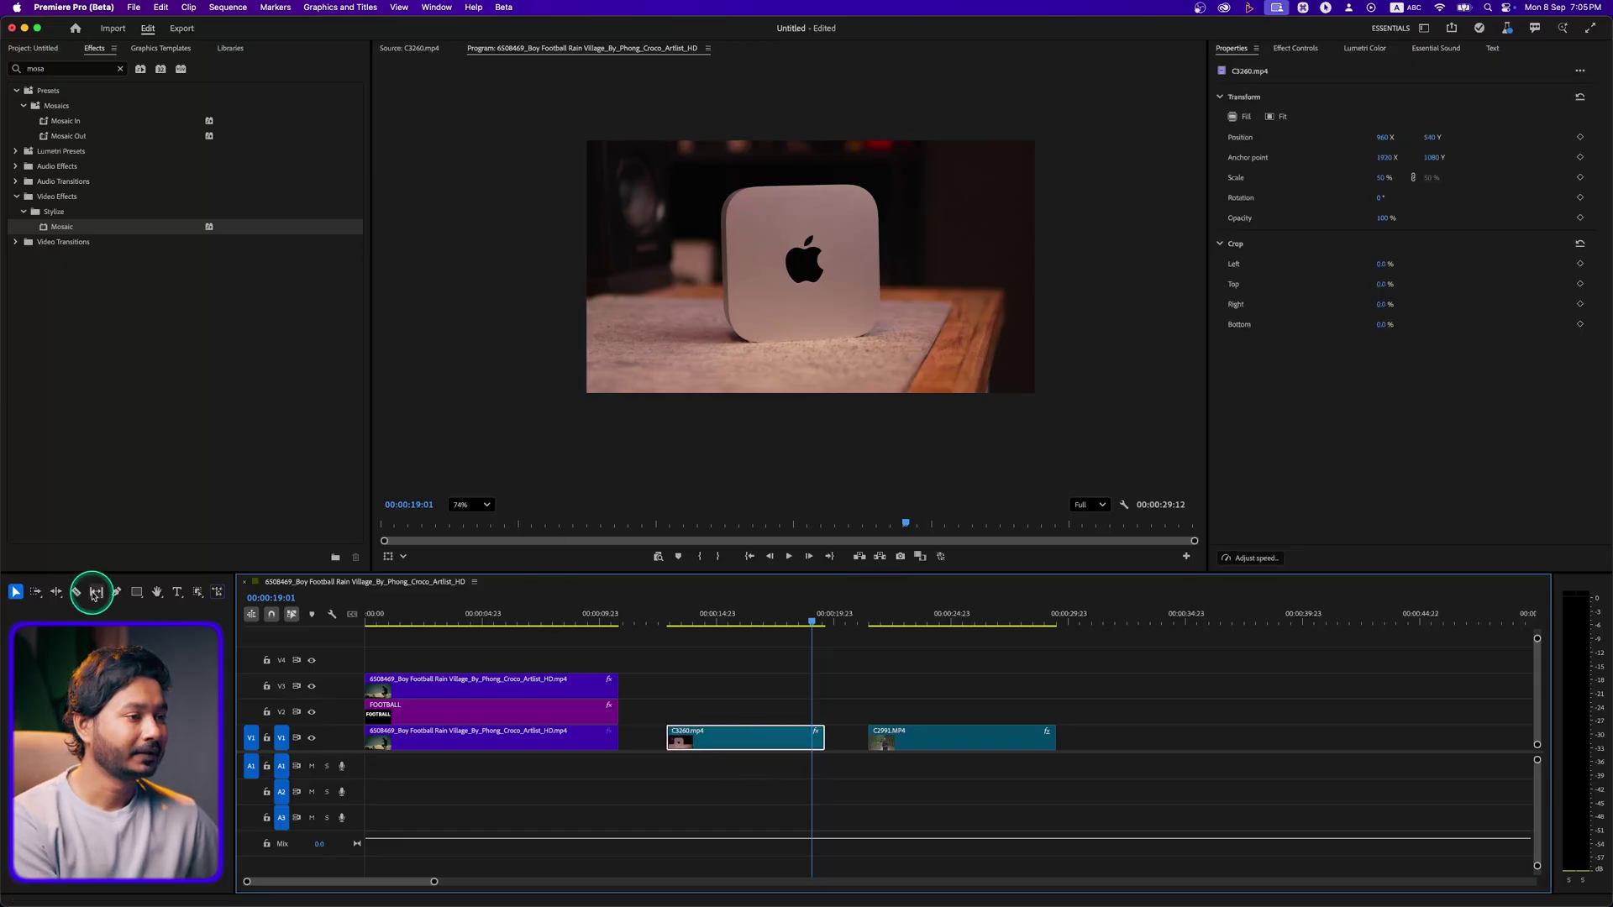
{"action": "left_click", "coordinate": [198, 593]}
{"action": "left_click", "coordinate": [775, 294]}
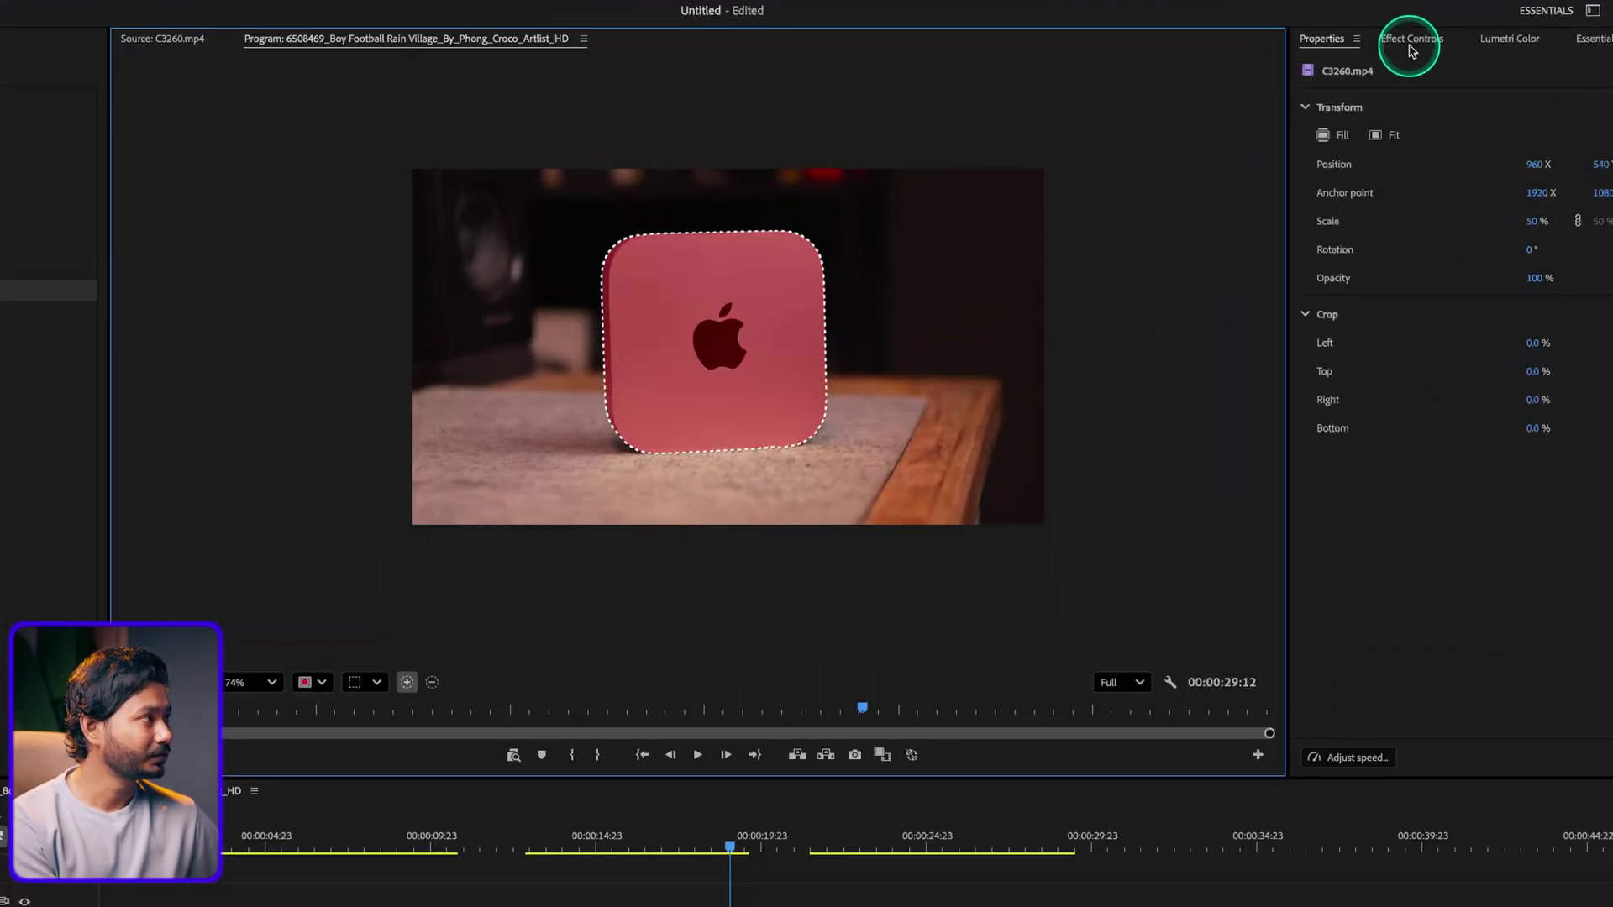
Track the Mac mini's object mask forward and backward through C3260.mp4 and check the tracking across the clip
{"action": "left_click", "coordinate": [1409, 48]}
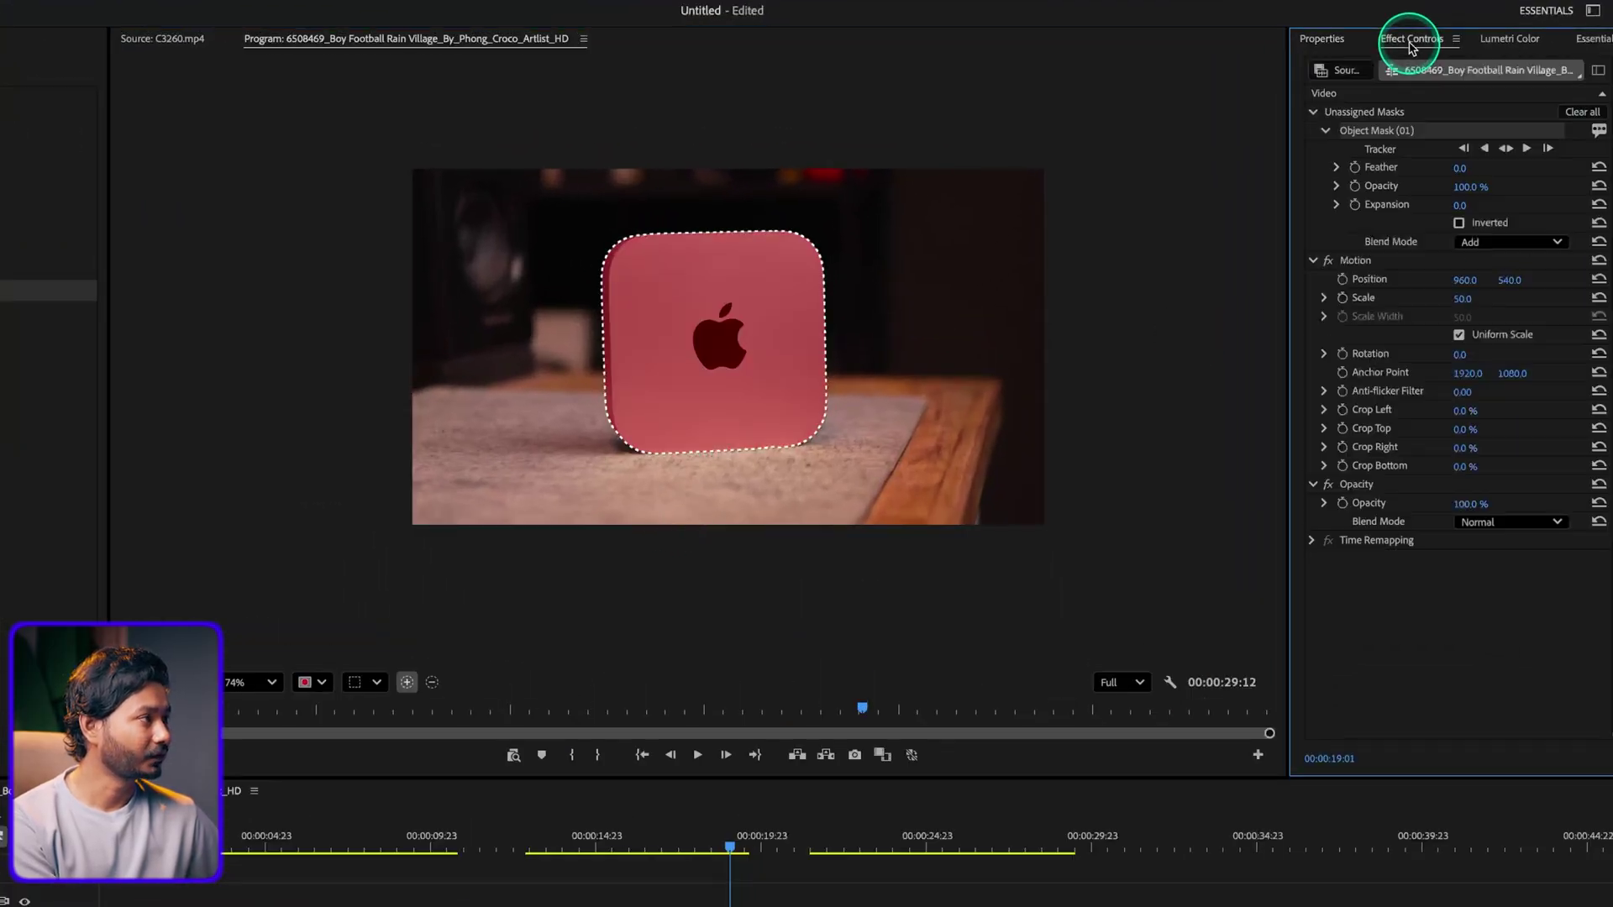
{"action": "left_click", "coordinate": [1517, 149]}
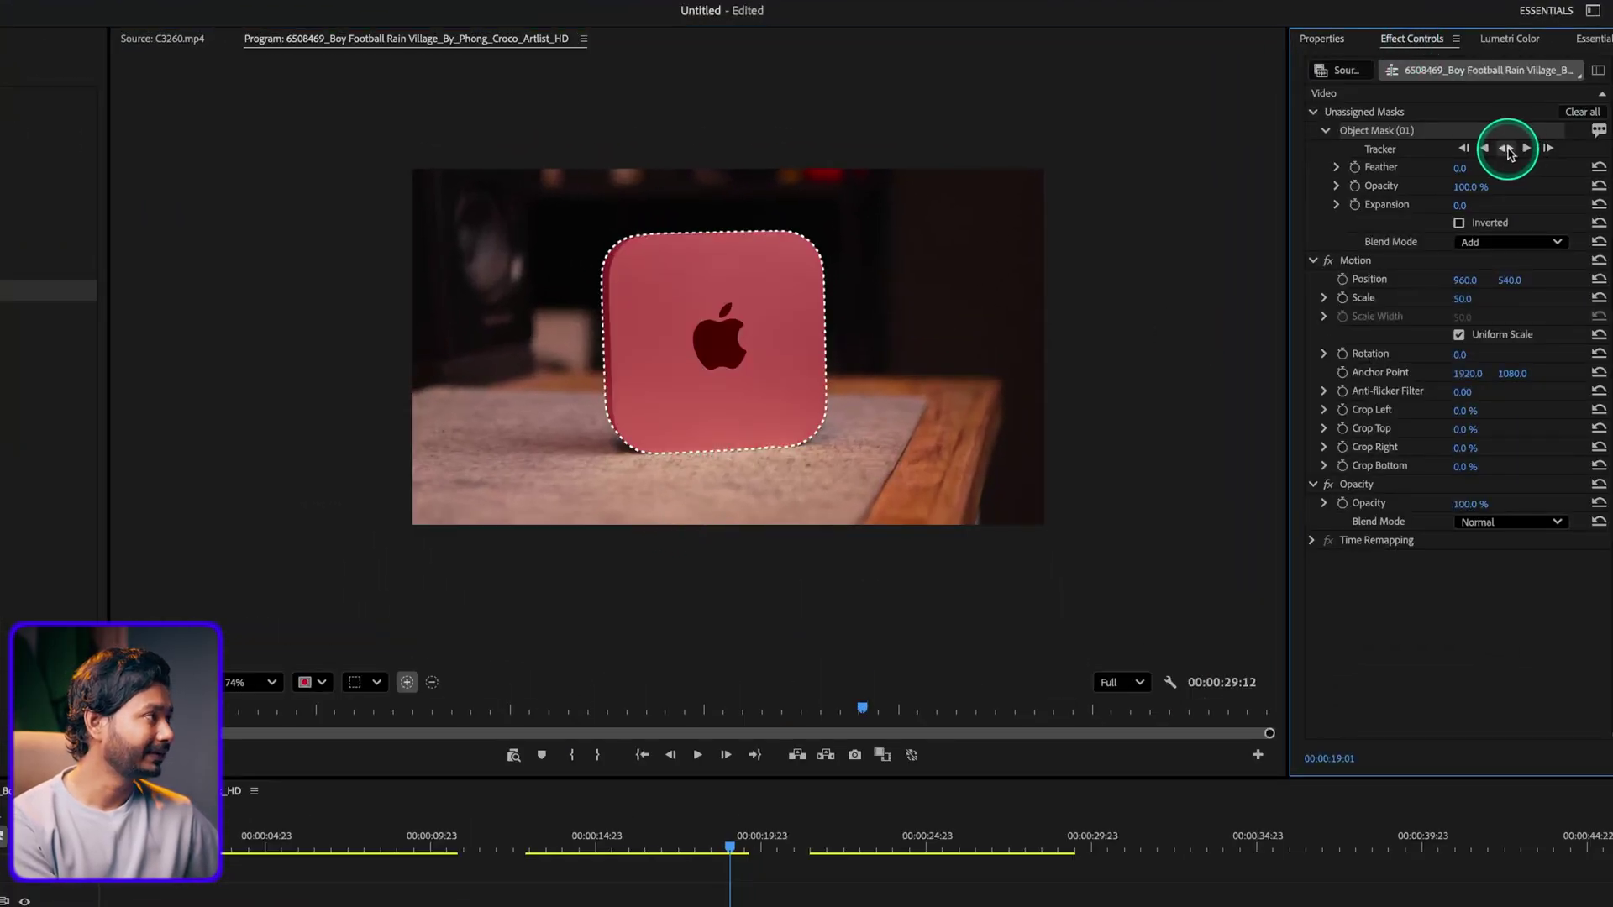
{"action": "left_click", "coordinate": [1509, 152]}
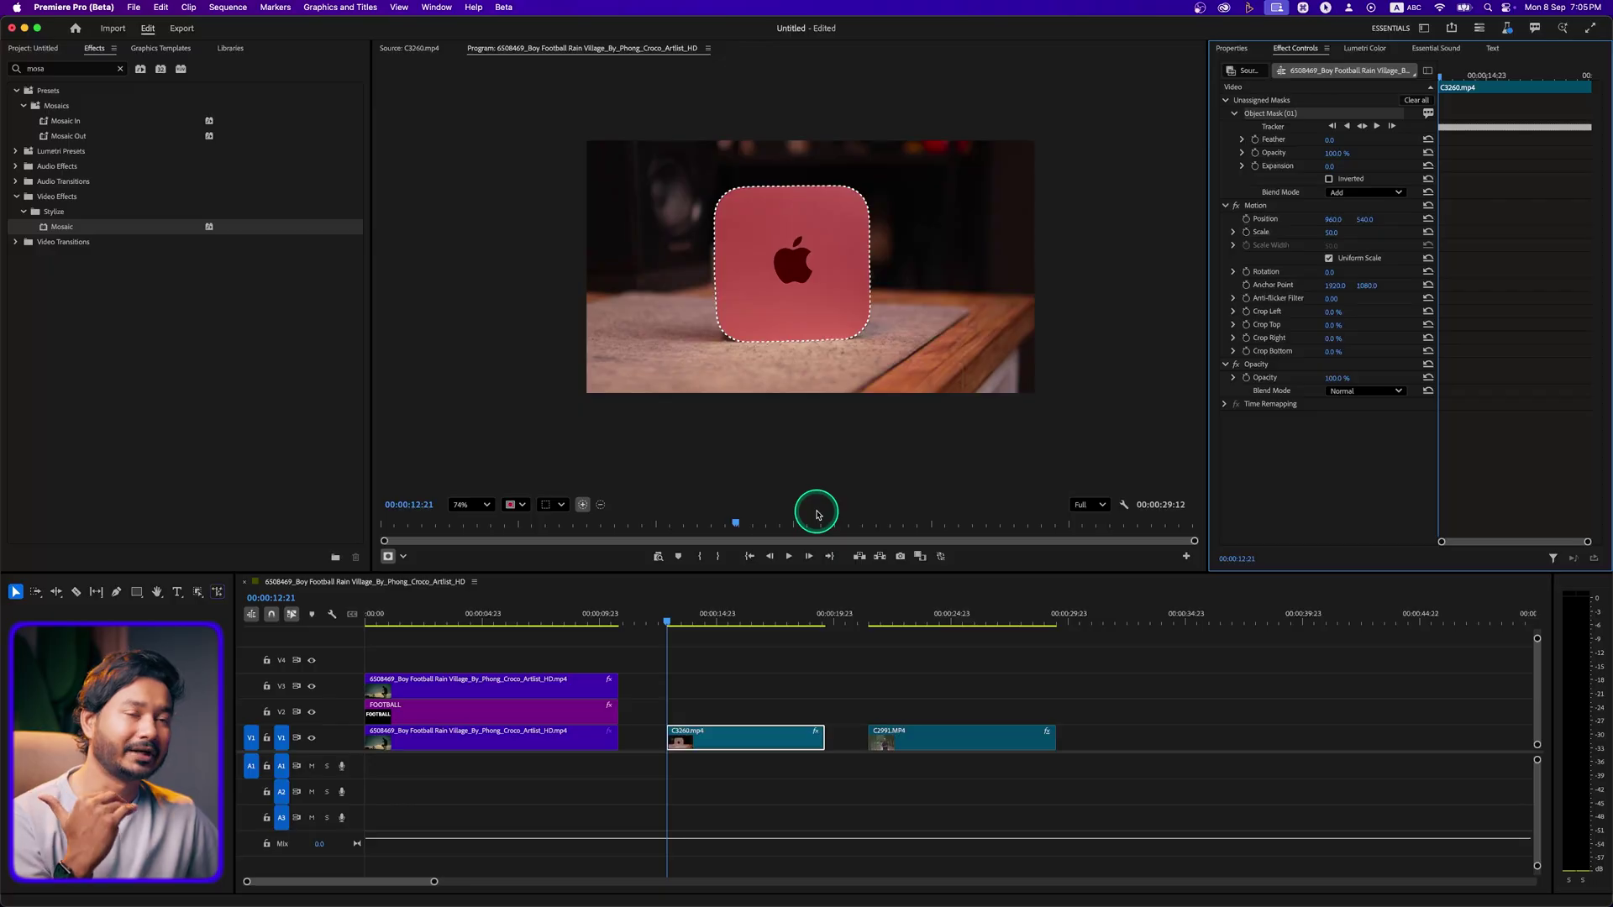
{"action": "key", "text": "space"}
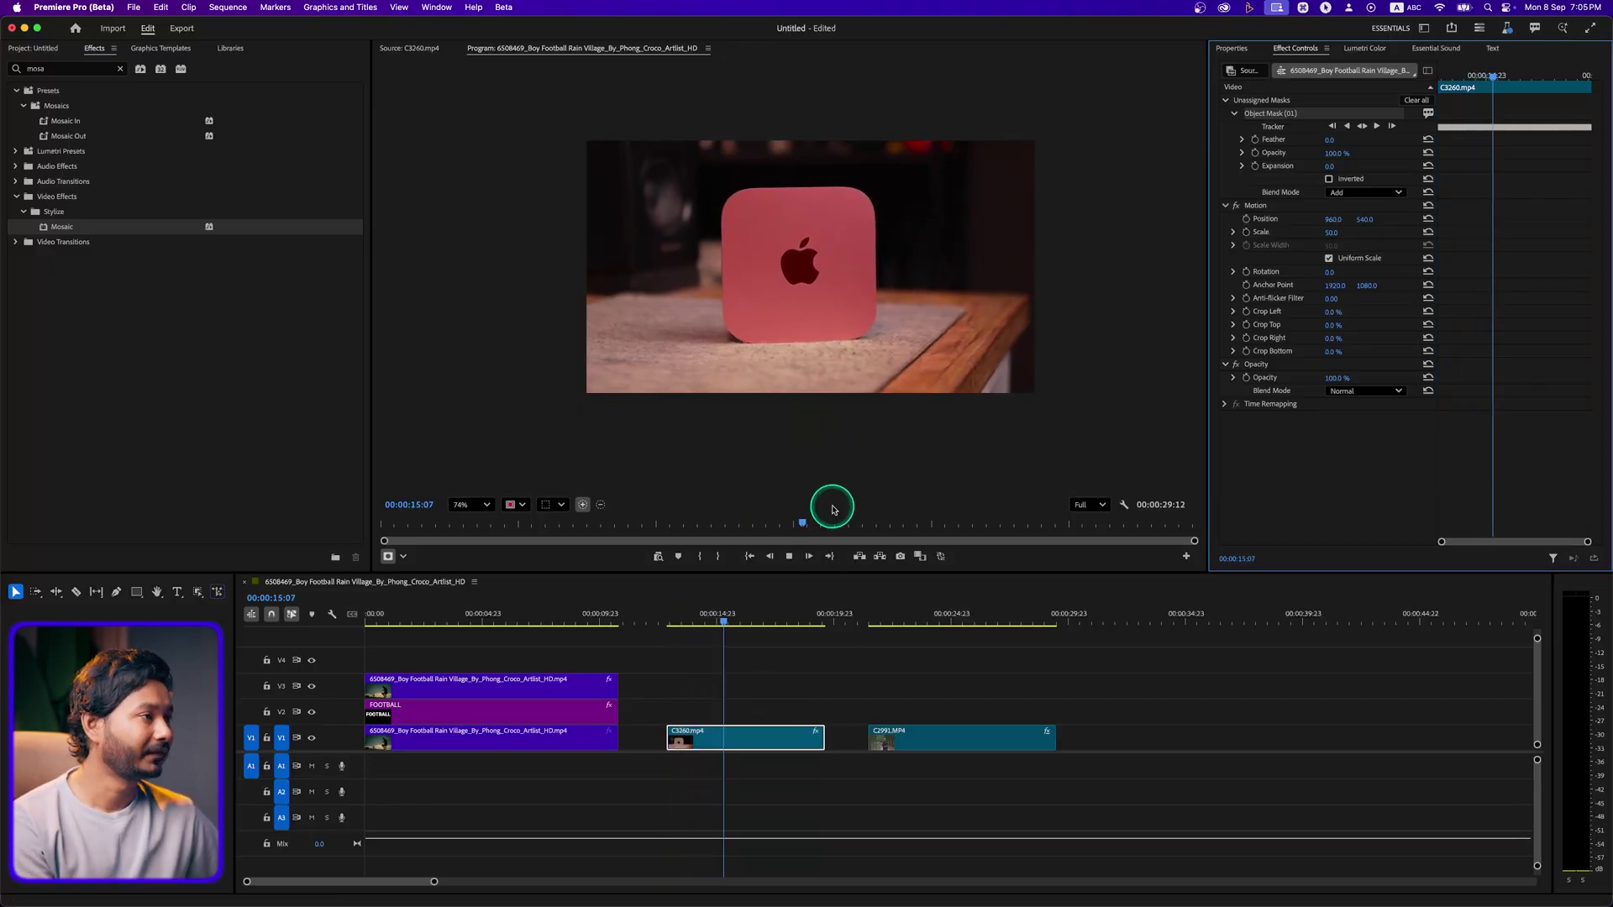
{"action": "left_click", "coordinate": [810, 620]}
{"action": "left_click_drag", "start_coordinate": [810, 620], "coordinate": [730, 620]}
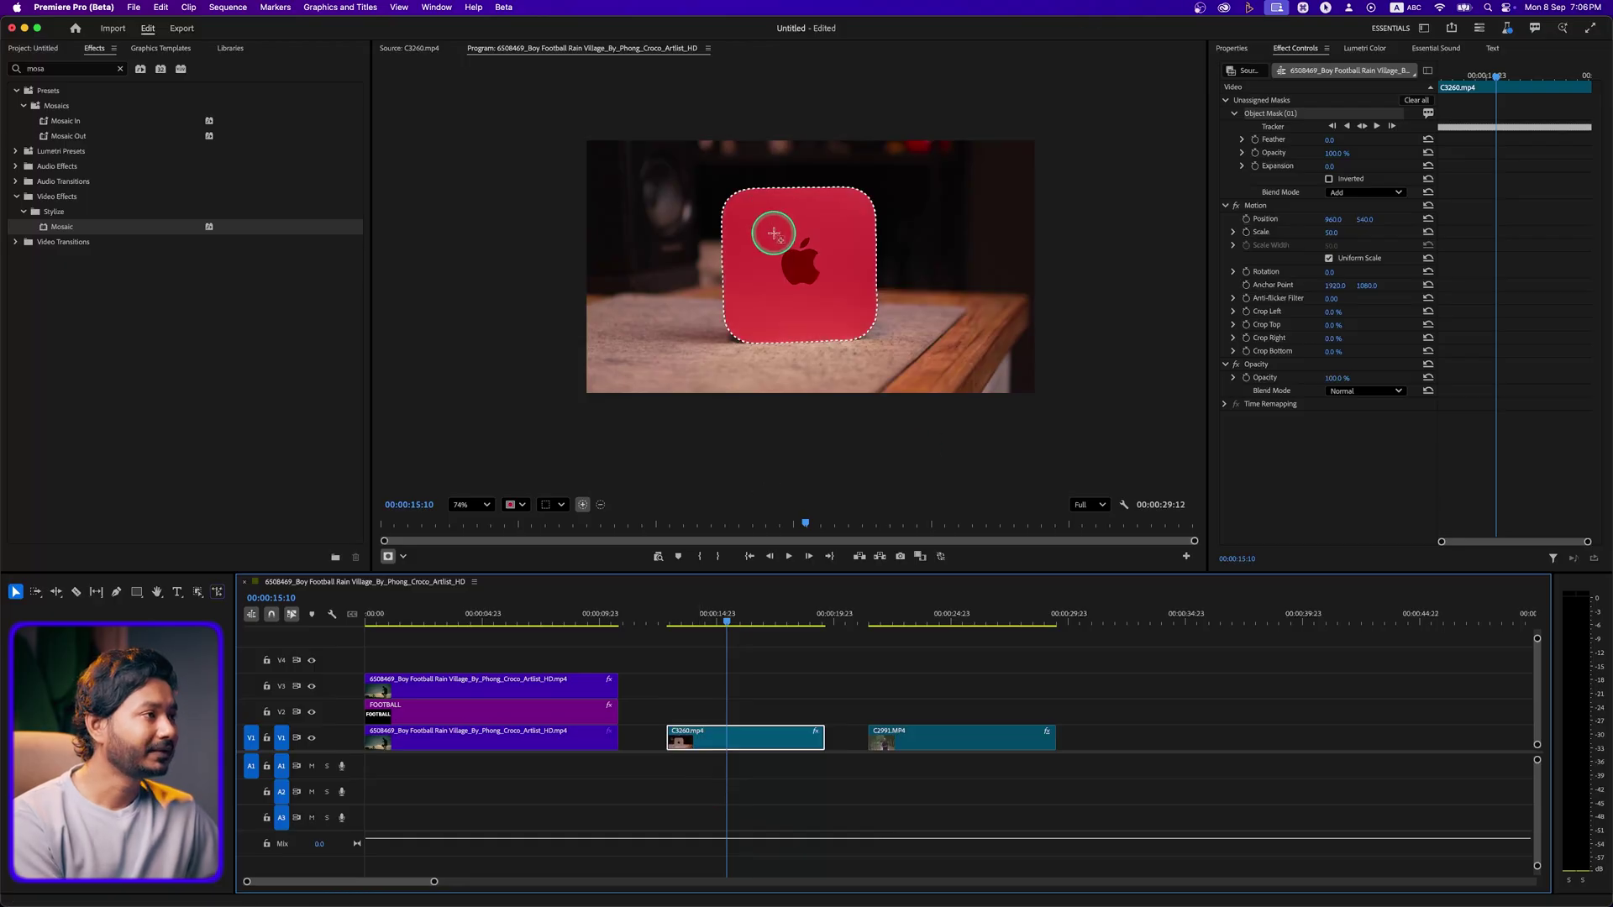
Lower the masked Mac mini's Lumetri Color saturation to about 53 and compare the clip with the effect off and on
{"action": "left_click", "coordinate": [1366, 48]}
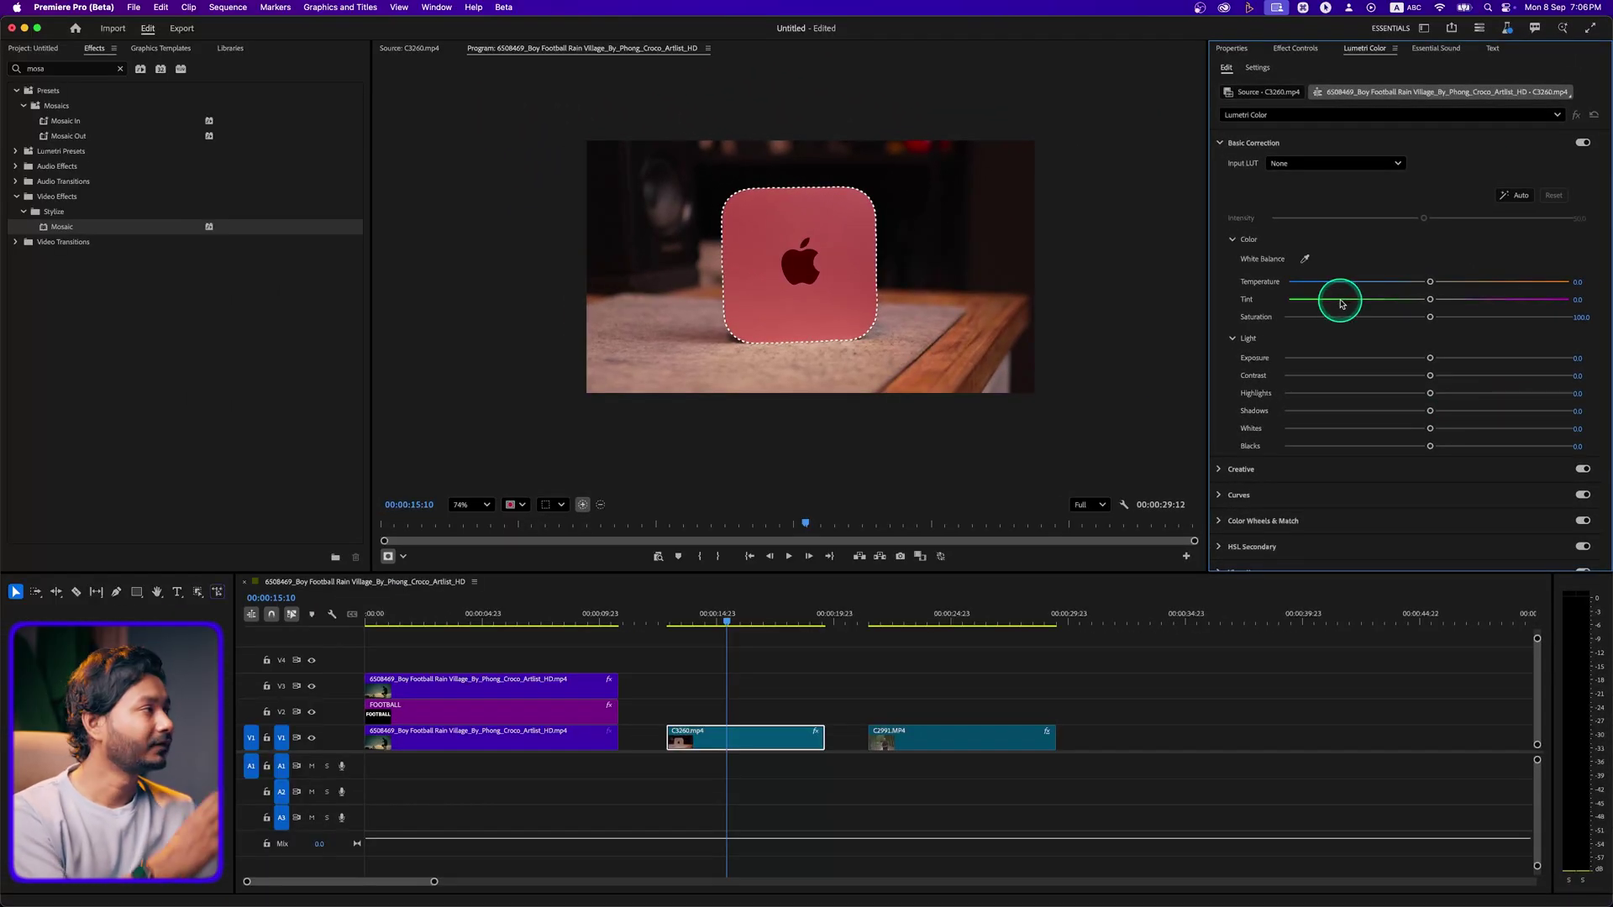
{"action": "left_click", "coordinate": [1430, 318]}
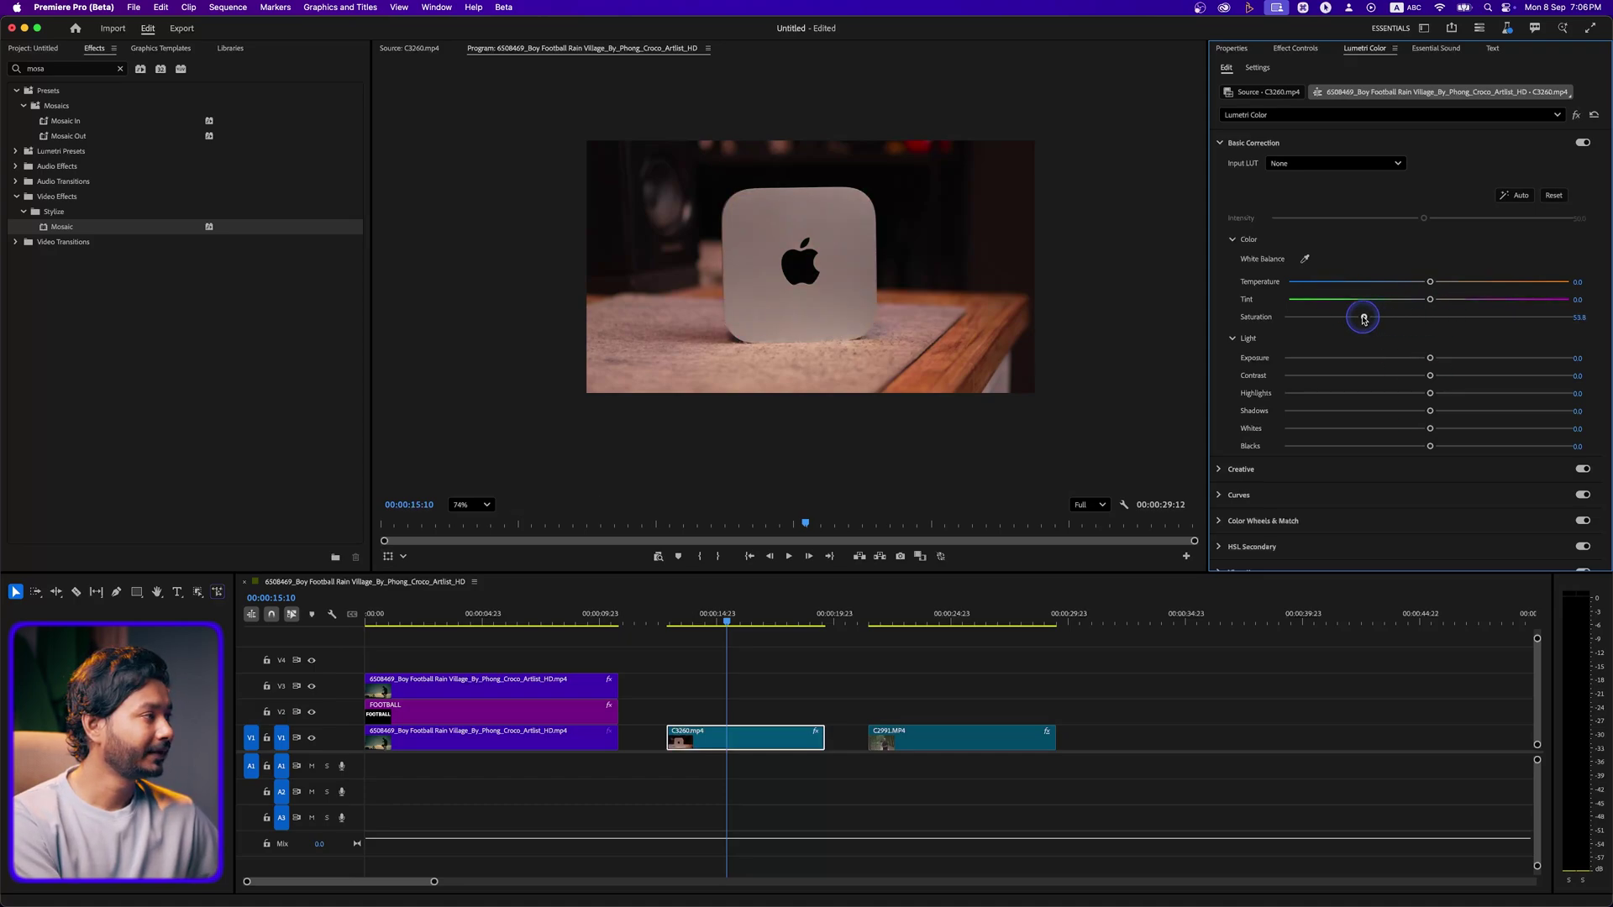
{"action": "left_click", "coordinate": [1293, 48]}
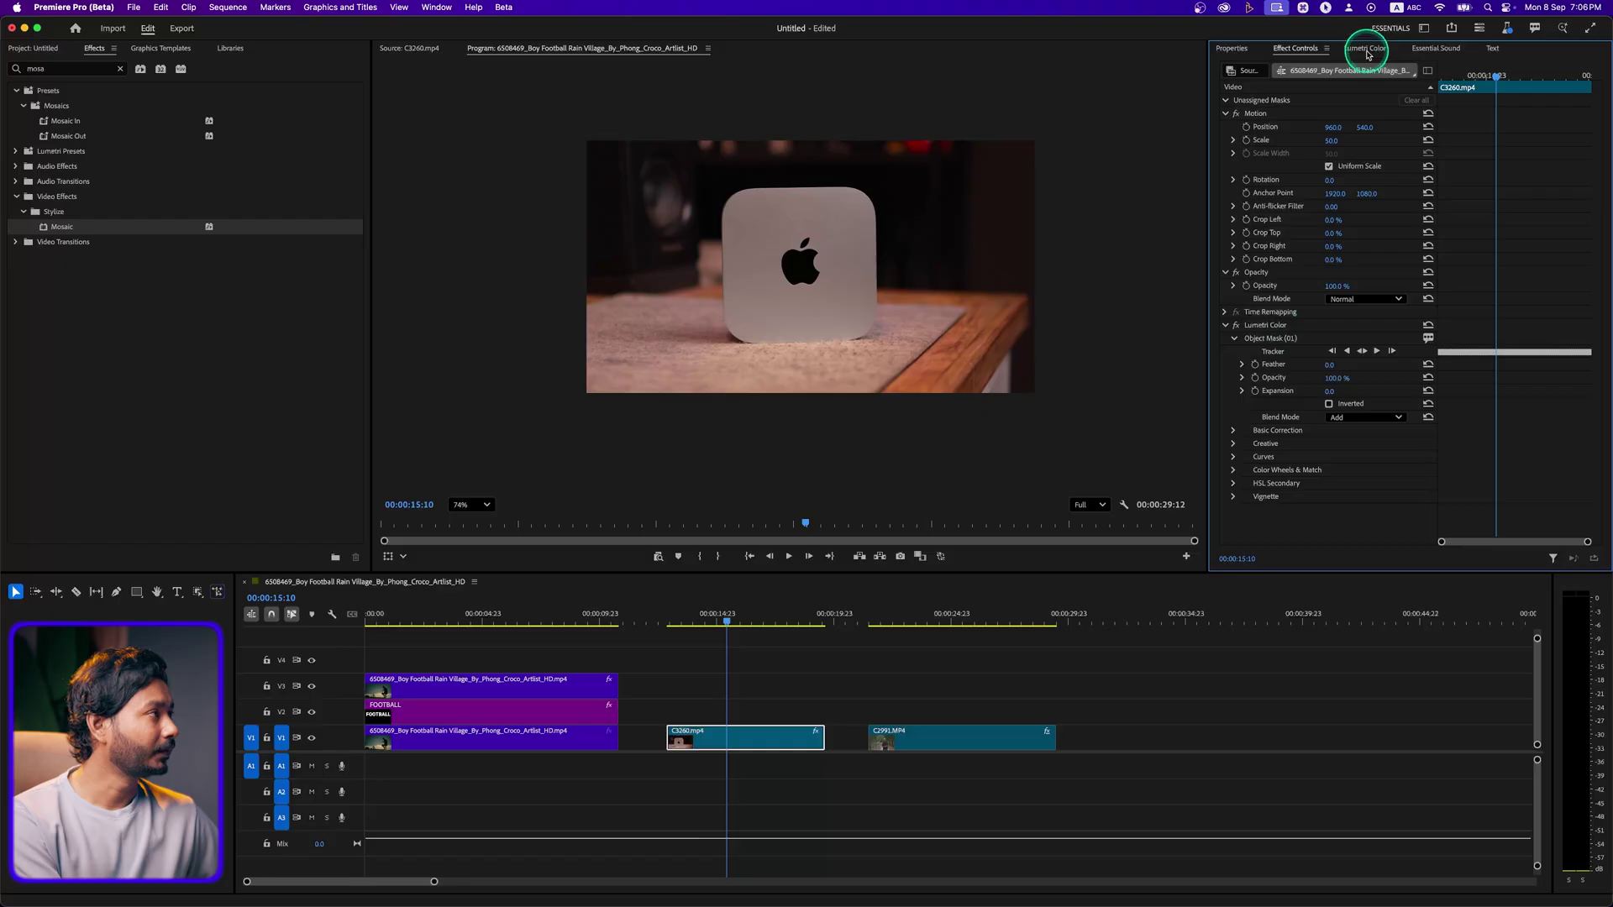
{"action": "left_click", "coordinate": [1236, 326]}
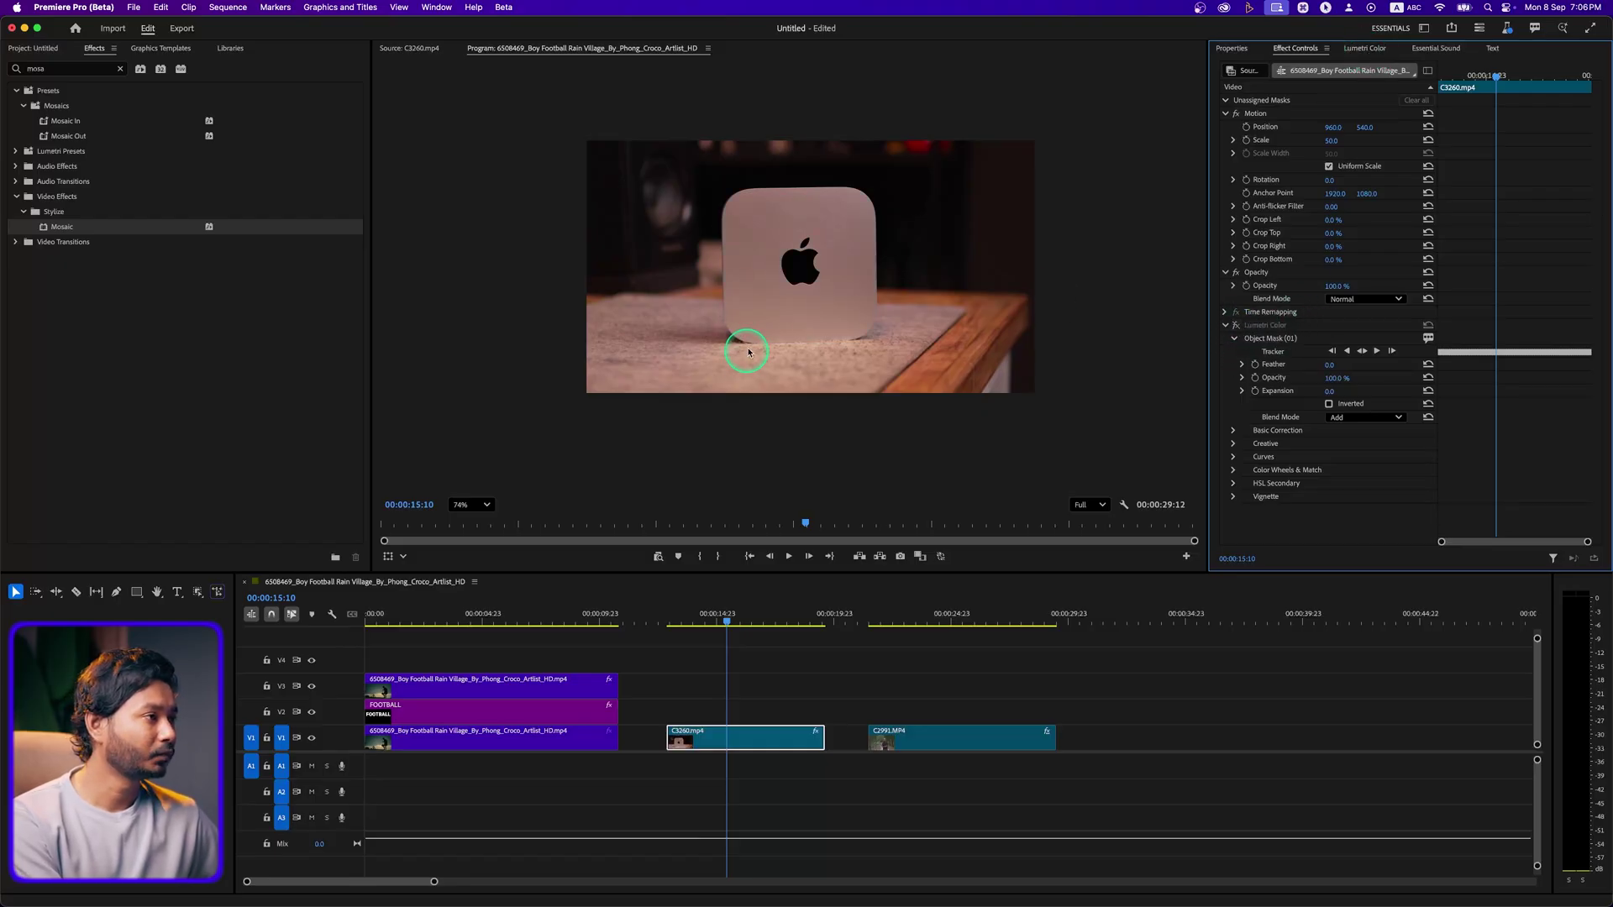
{"action": "left_click", "coordinate": [1237, 326]}
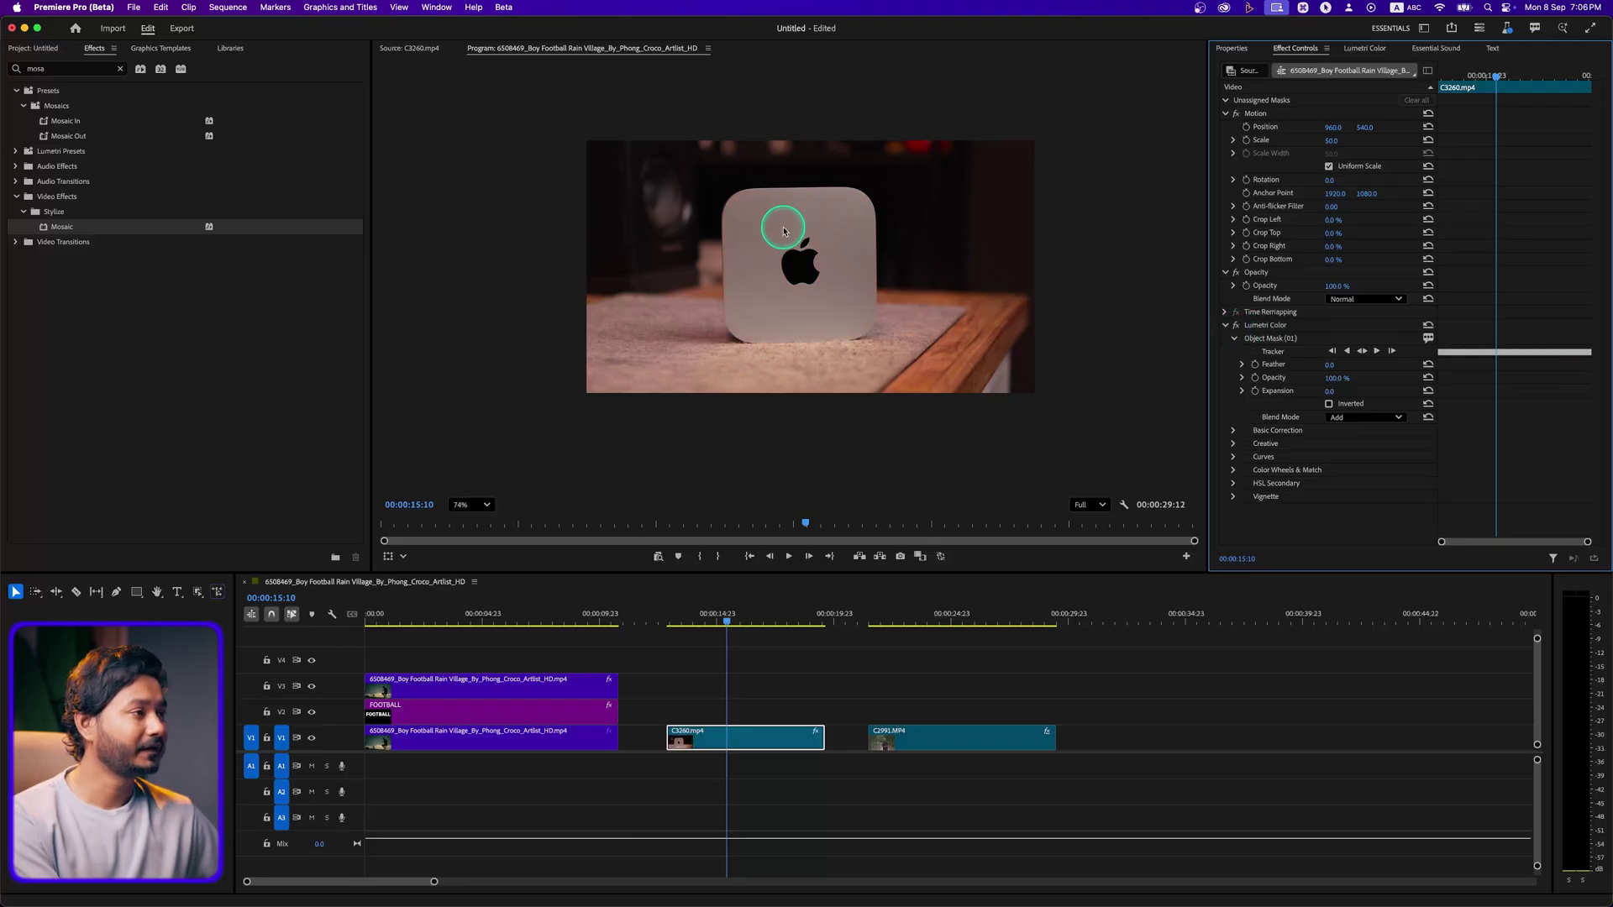
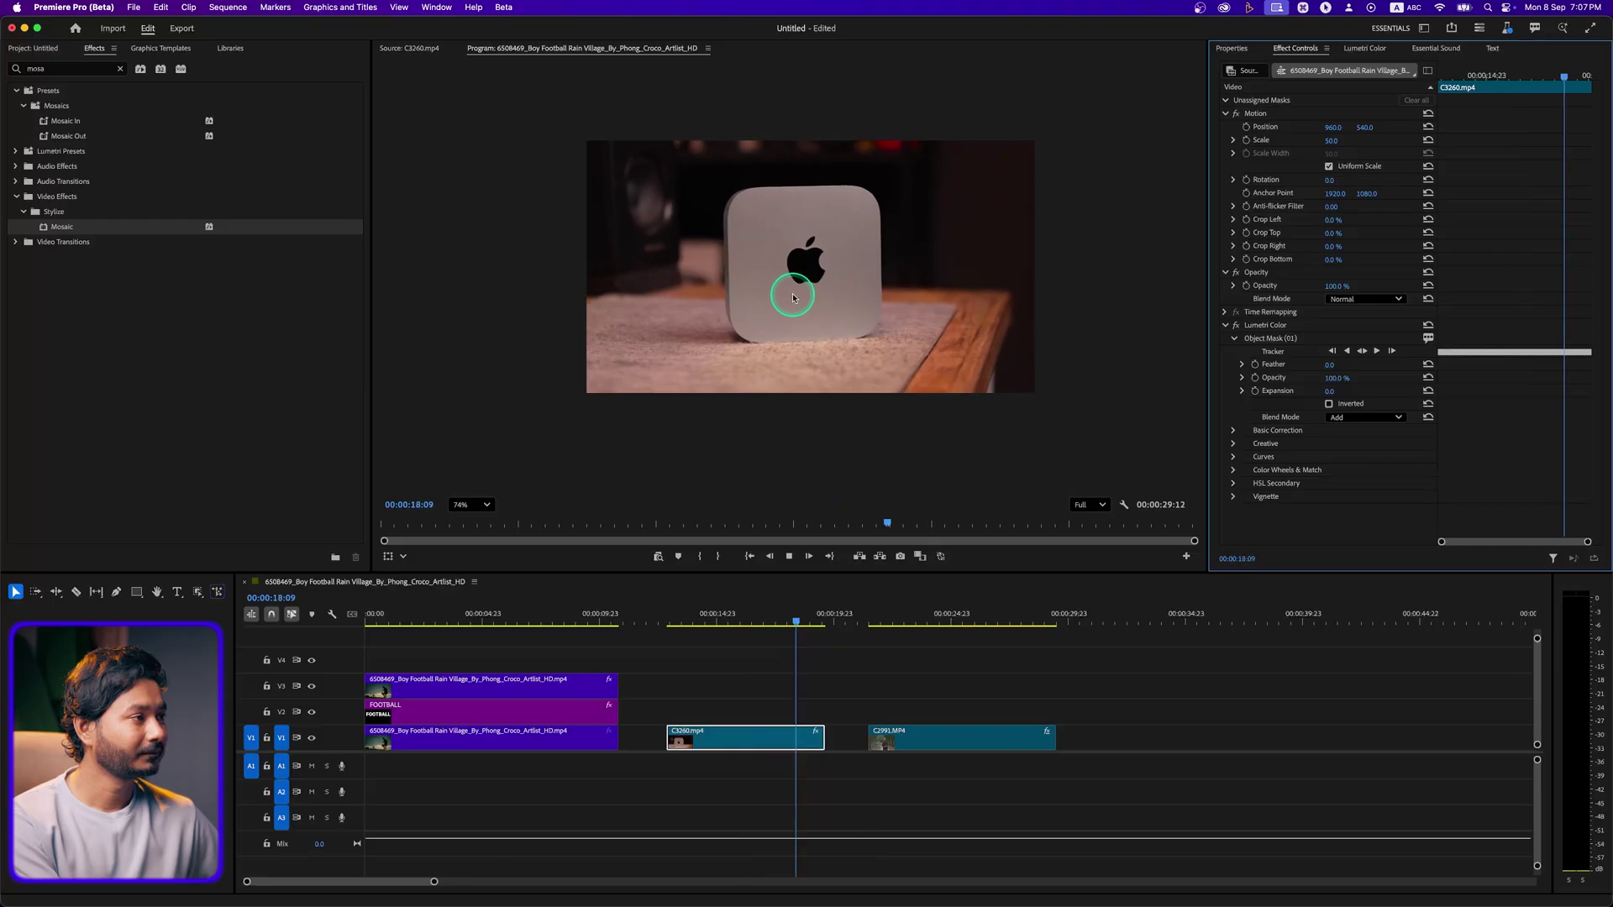
{"action": "key", "text": "space"}
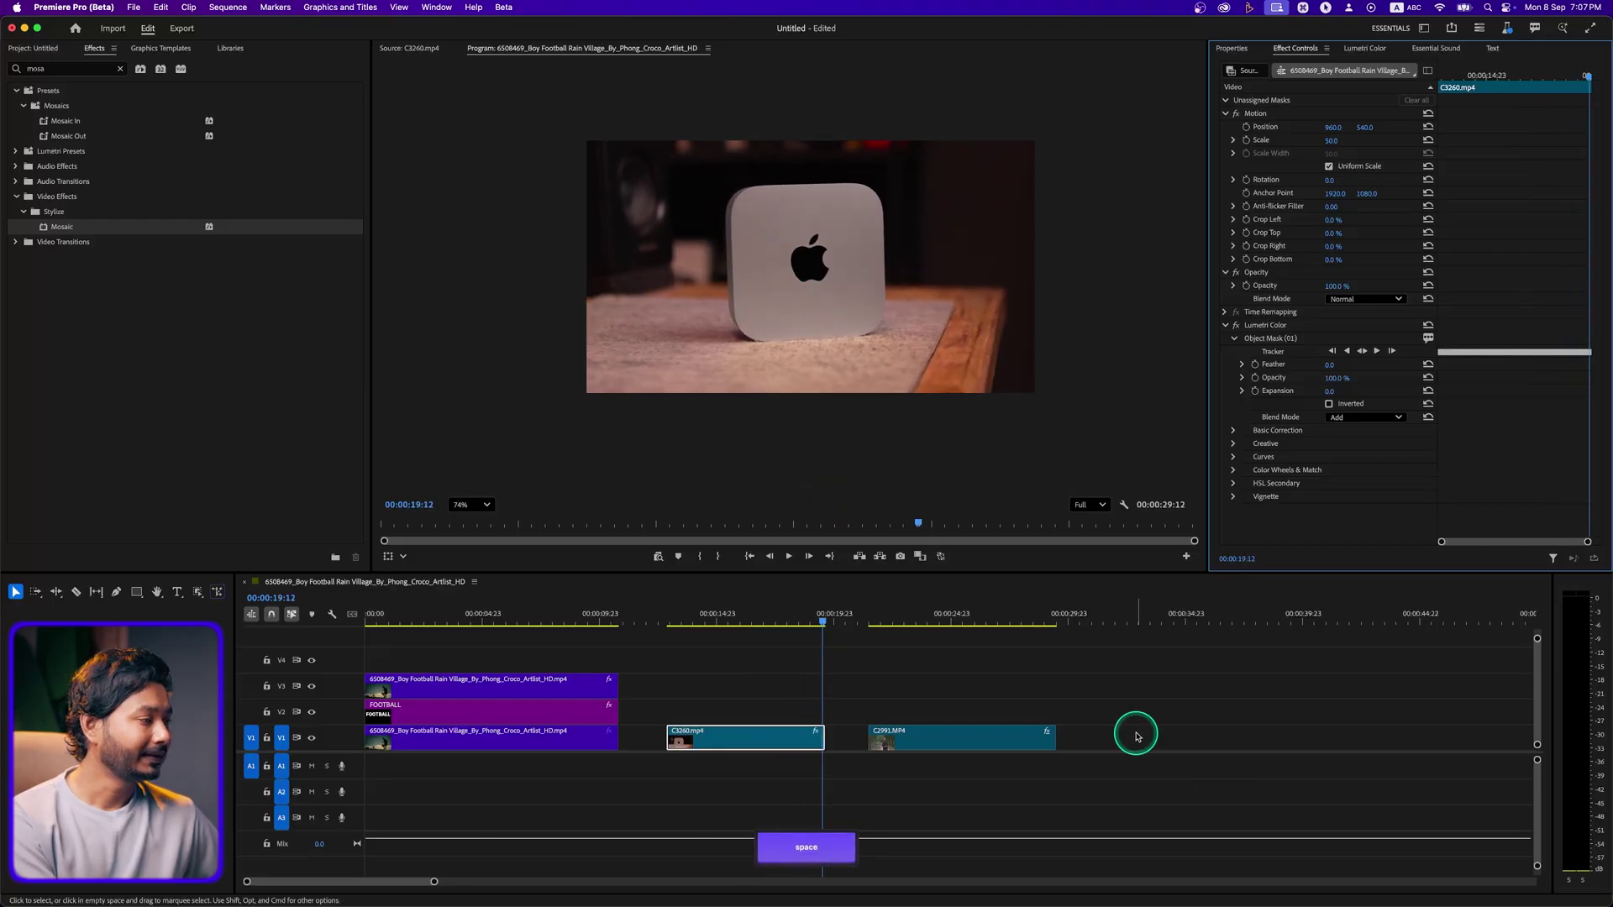
Create an object mask over the man in clip C2991.MP4 at 00:00:21:15
{"action": "left_click", "coordinate": [889, 614]}
{"action": "left_click_drag", "start_coordinate": [889, 614], "coordinate": [872, 614]}
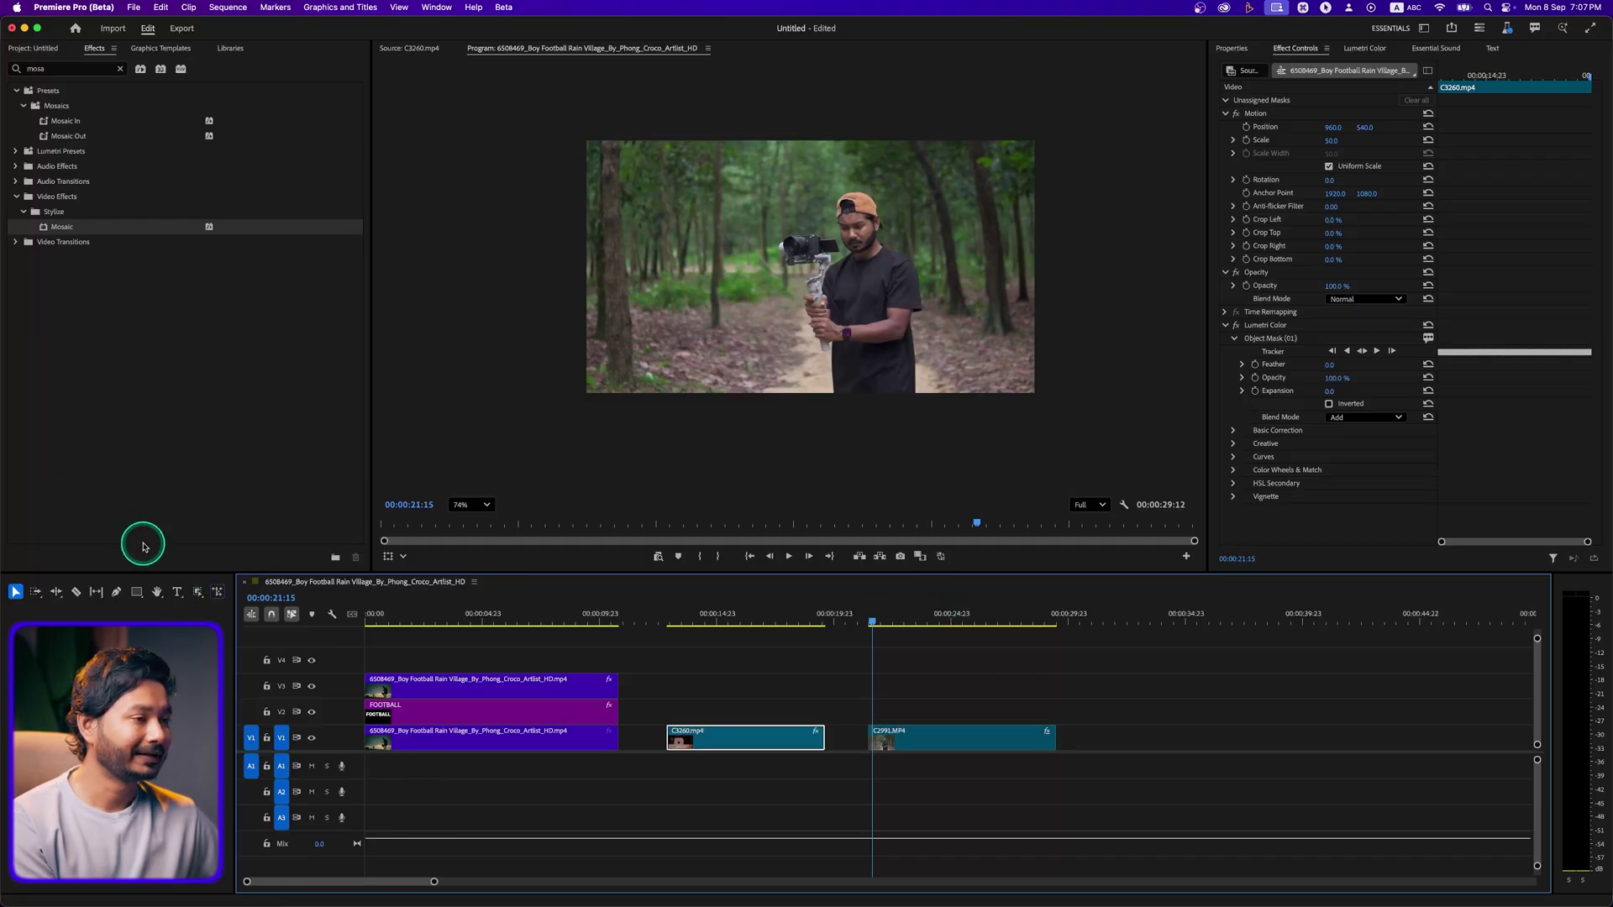
{"action": "left_click", "coordinate": [195, 592]}
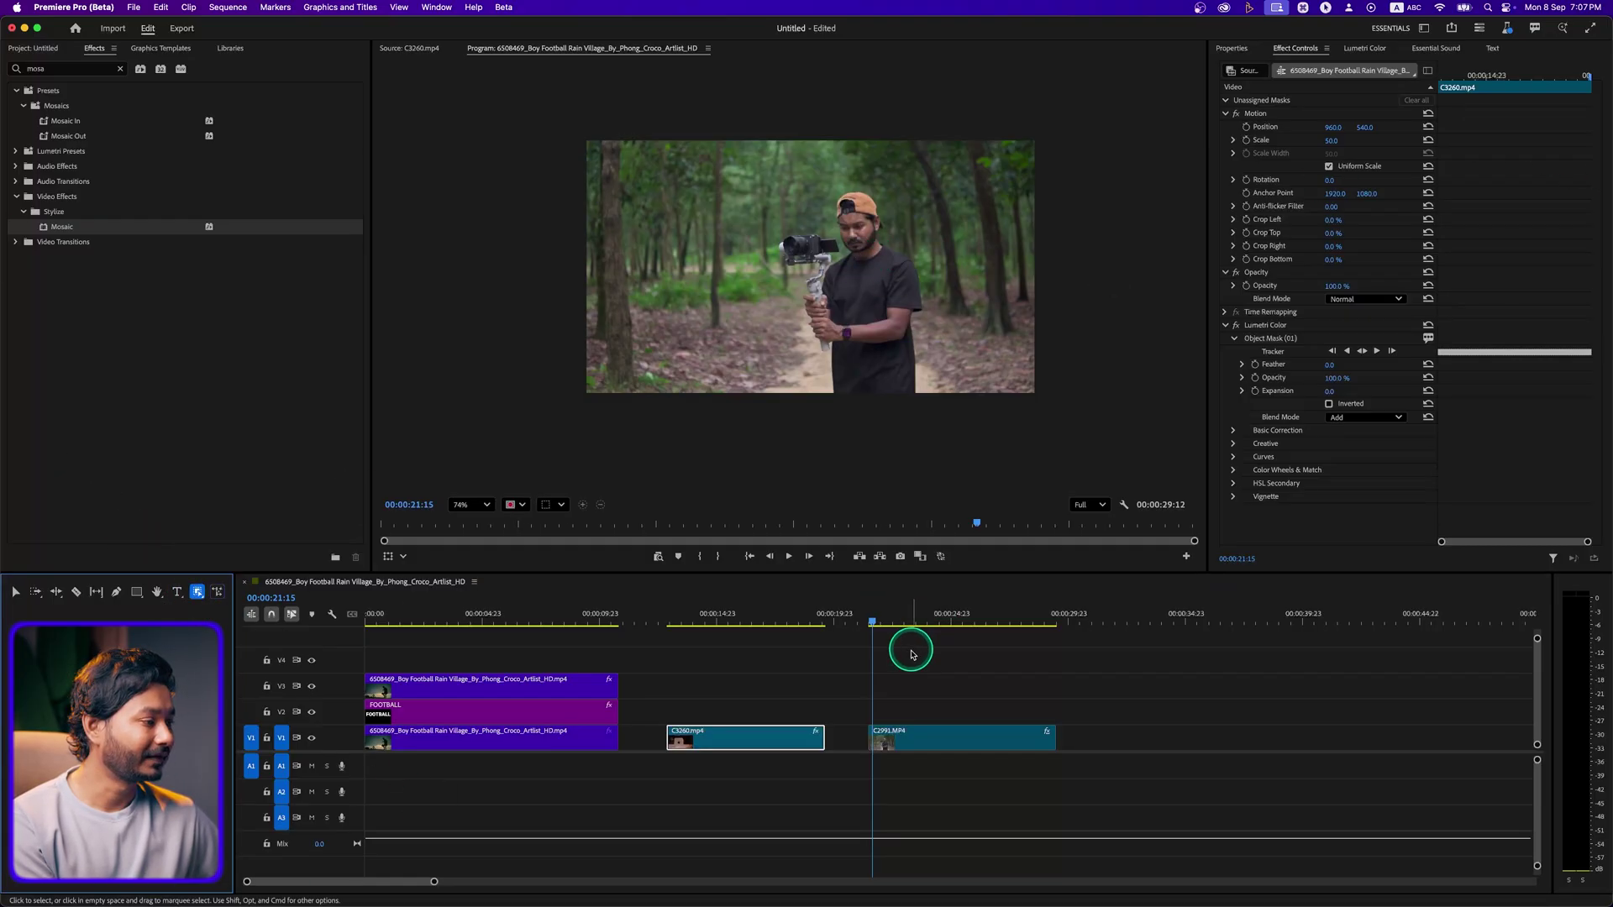
{"action": "left_click", "coordinate": [910, 738]}
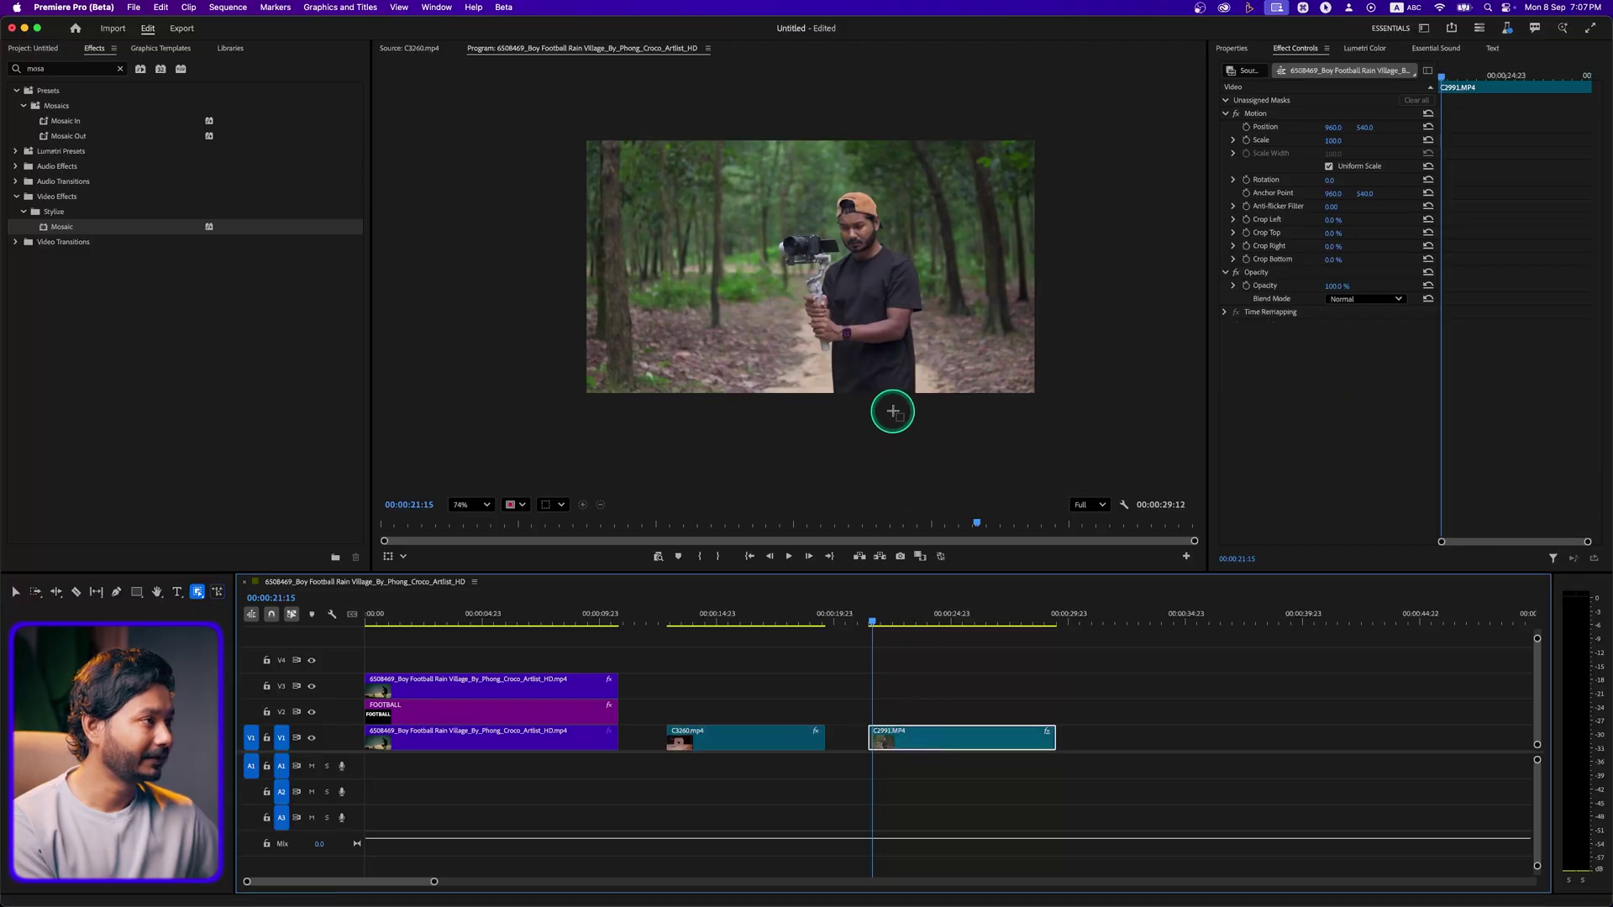
{"action": "left_click", "coordinate": [887, 277]}
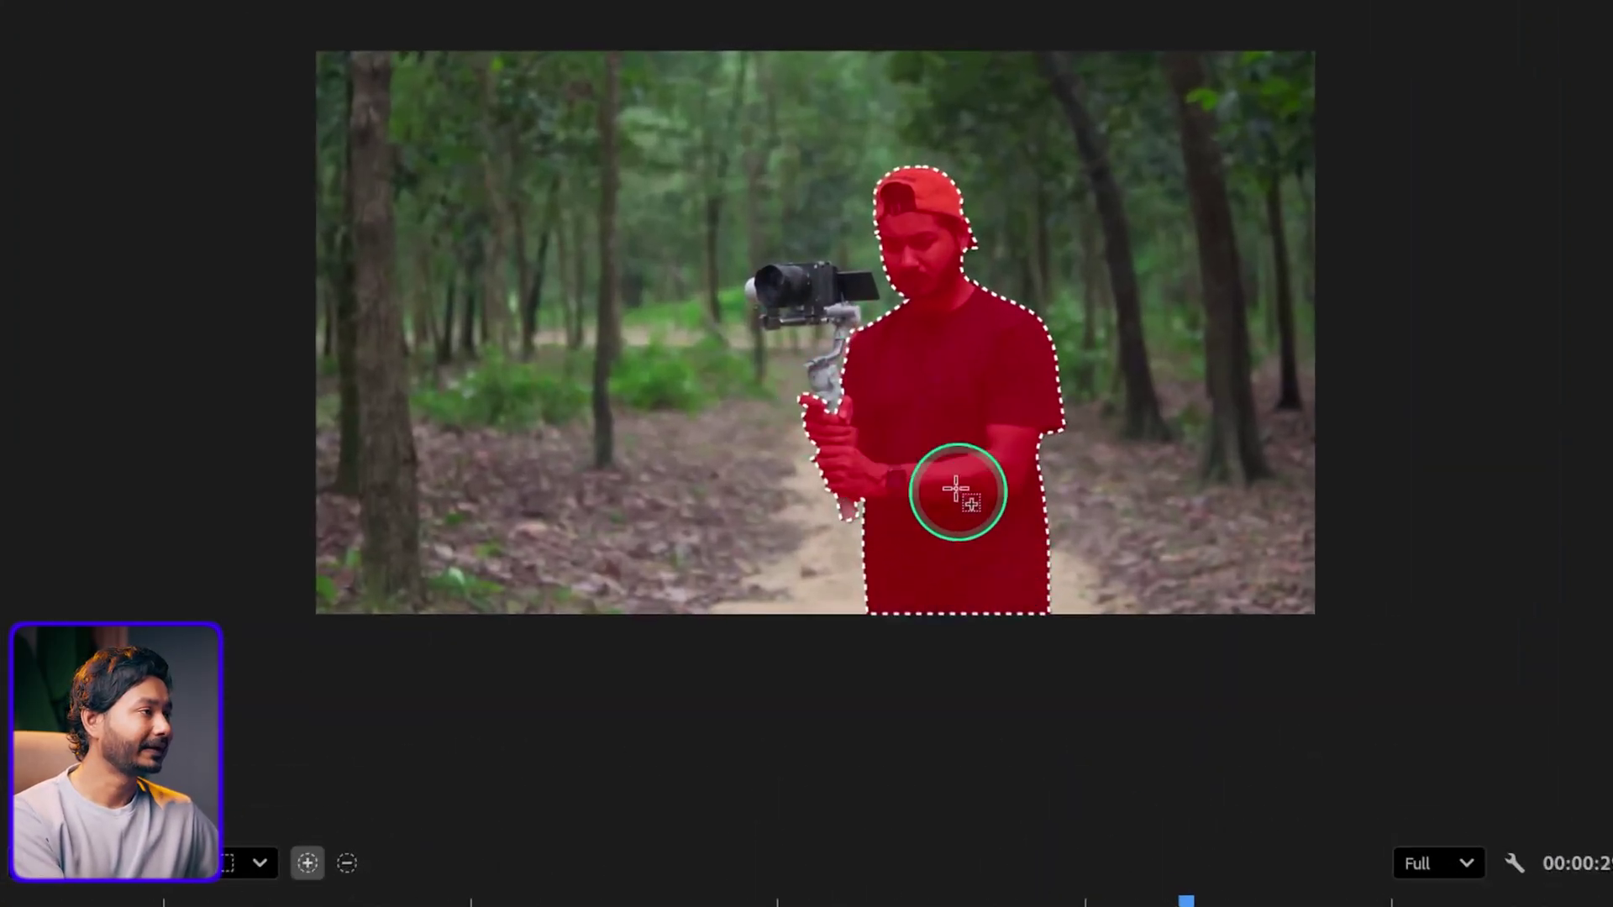
Add the camera and gimbal to the man's object mask and track it forward and backward through C2991.MP4
{"action": "left_click", "coordinate": [819, 365]}
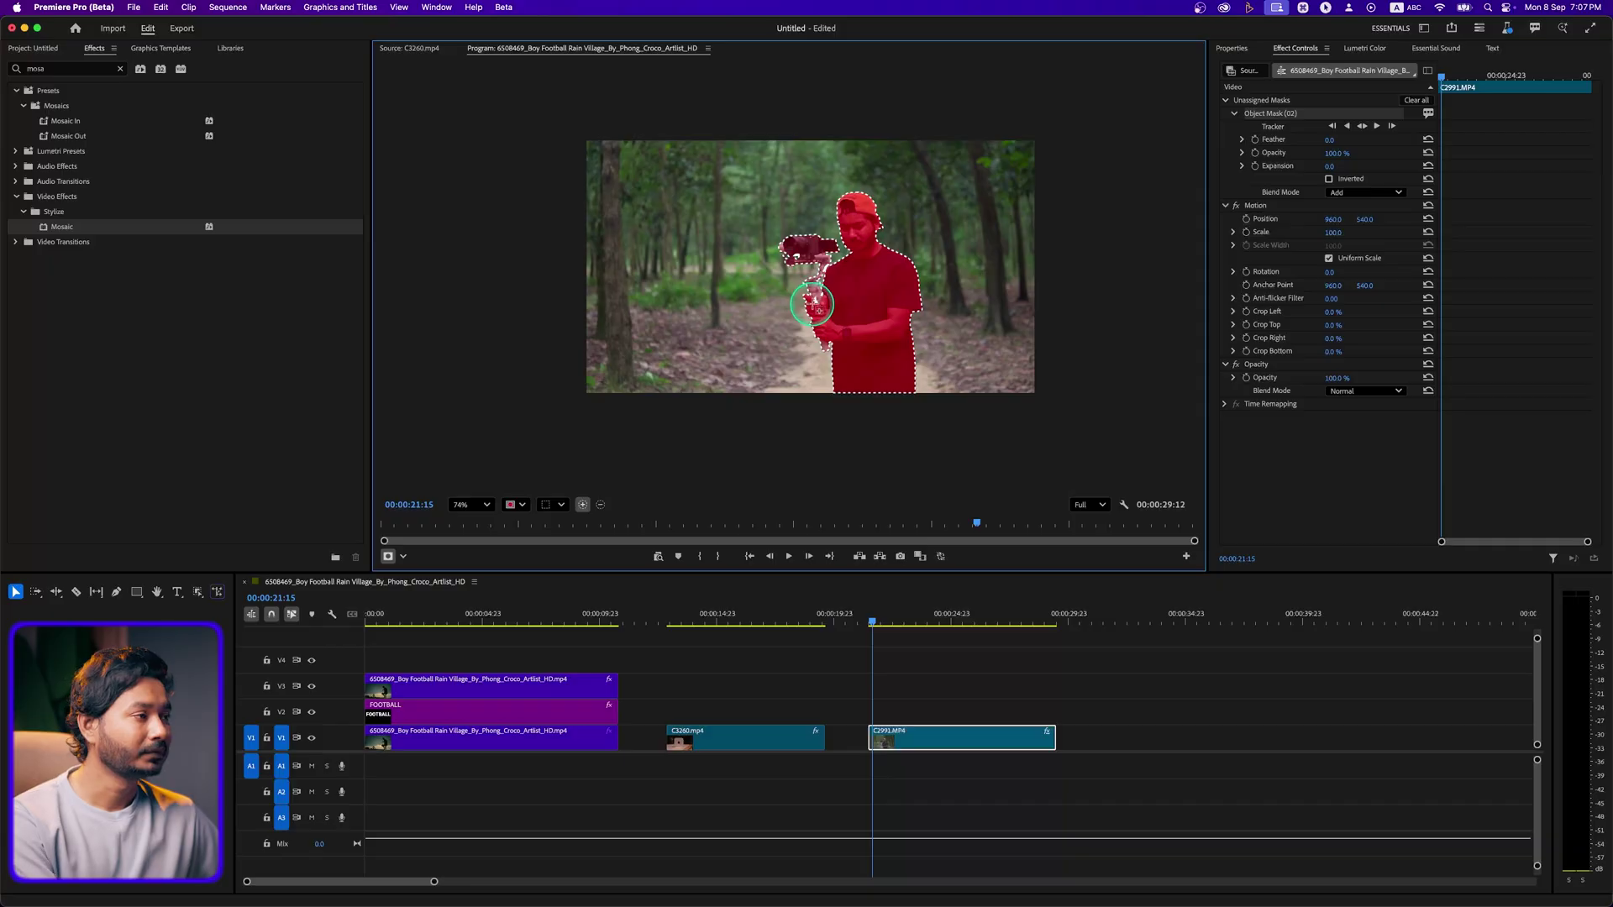
{"action": "left_click", "coordinate": [815, 304]}
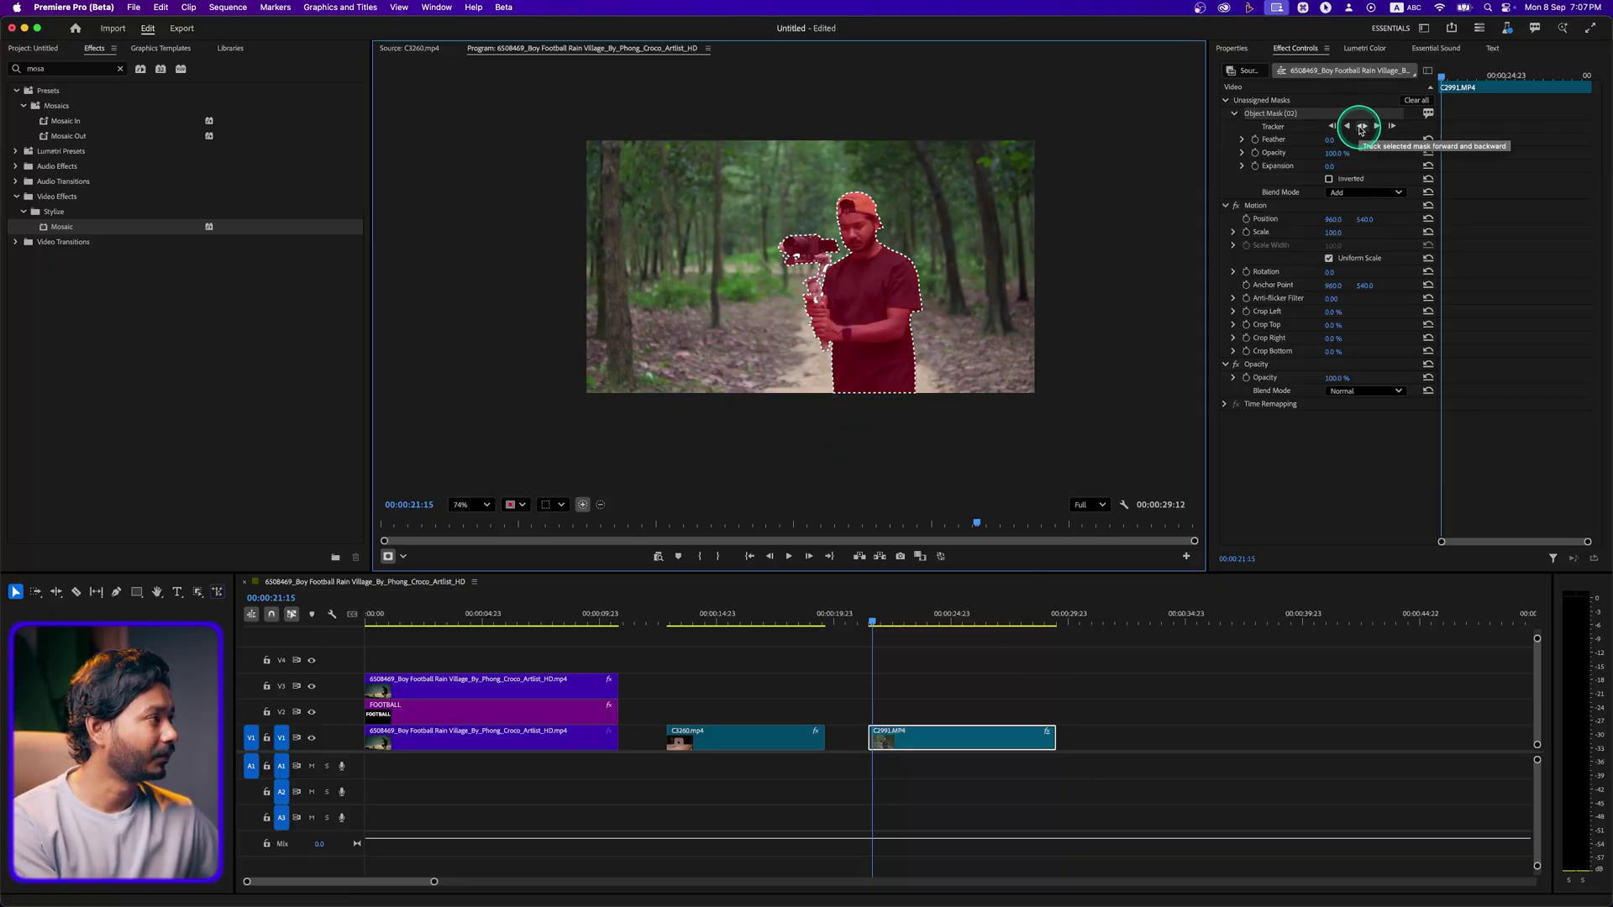
{"action": "left_click", "coordinate": [1361, 127]}
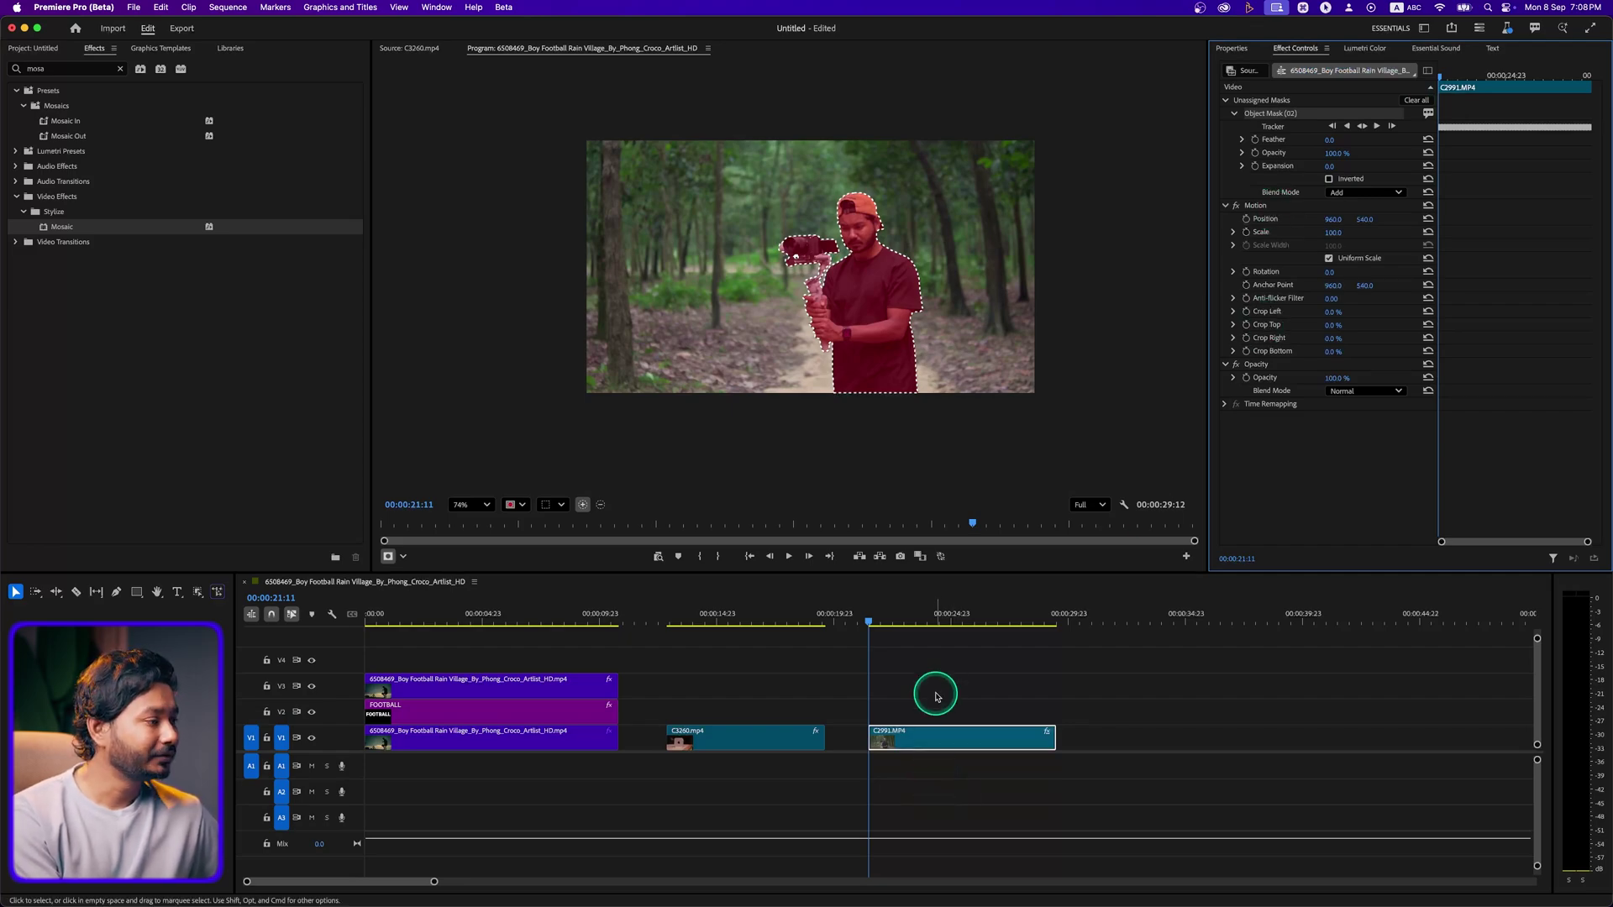
Lower the Lumetri Color exposure to -0.4 on C2991.MP4 and invert its object mask to target the background
{"action": "left_click", "coordinate": [1365, 49]}
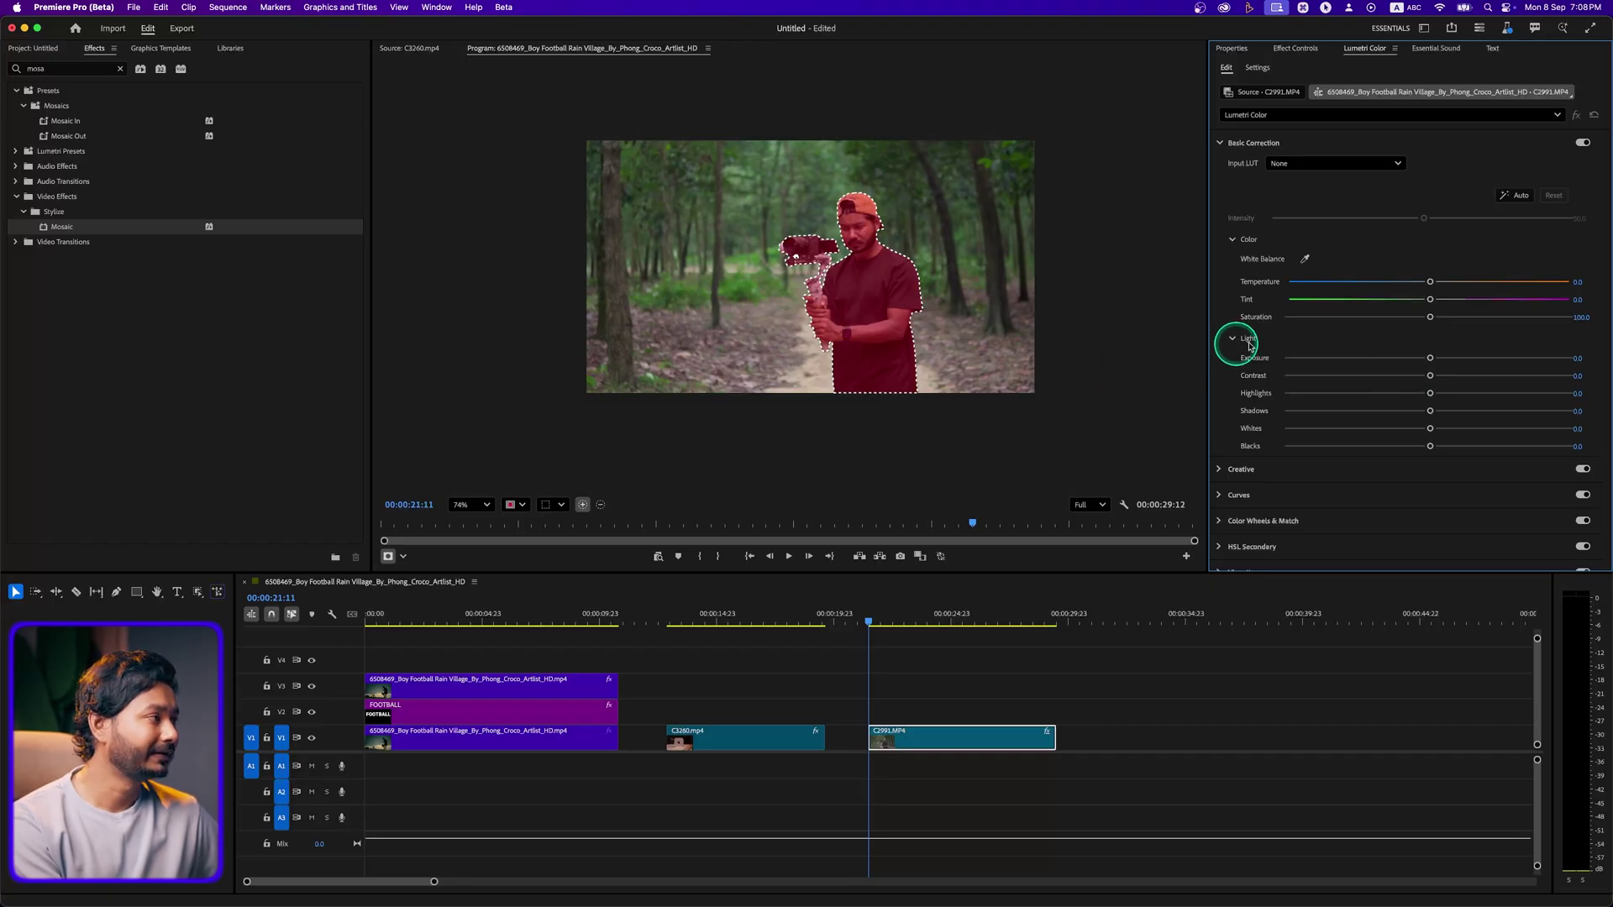
{"action": "left_click_drag", "start_coordinate": [1430, 359], "coordinate": [1418, 359]}
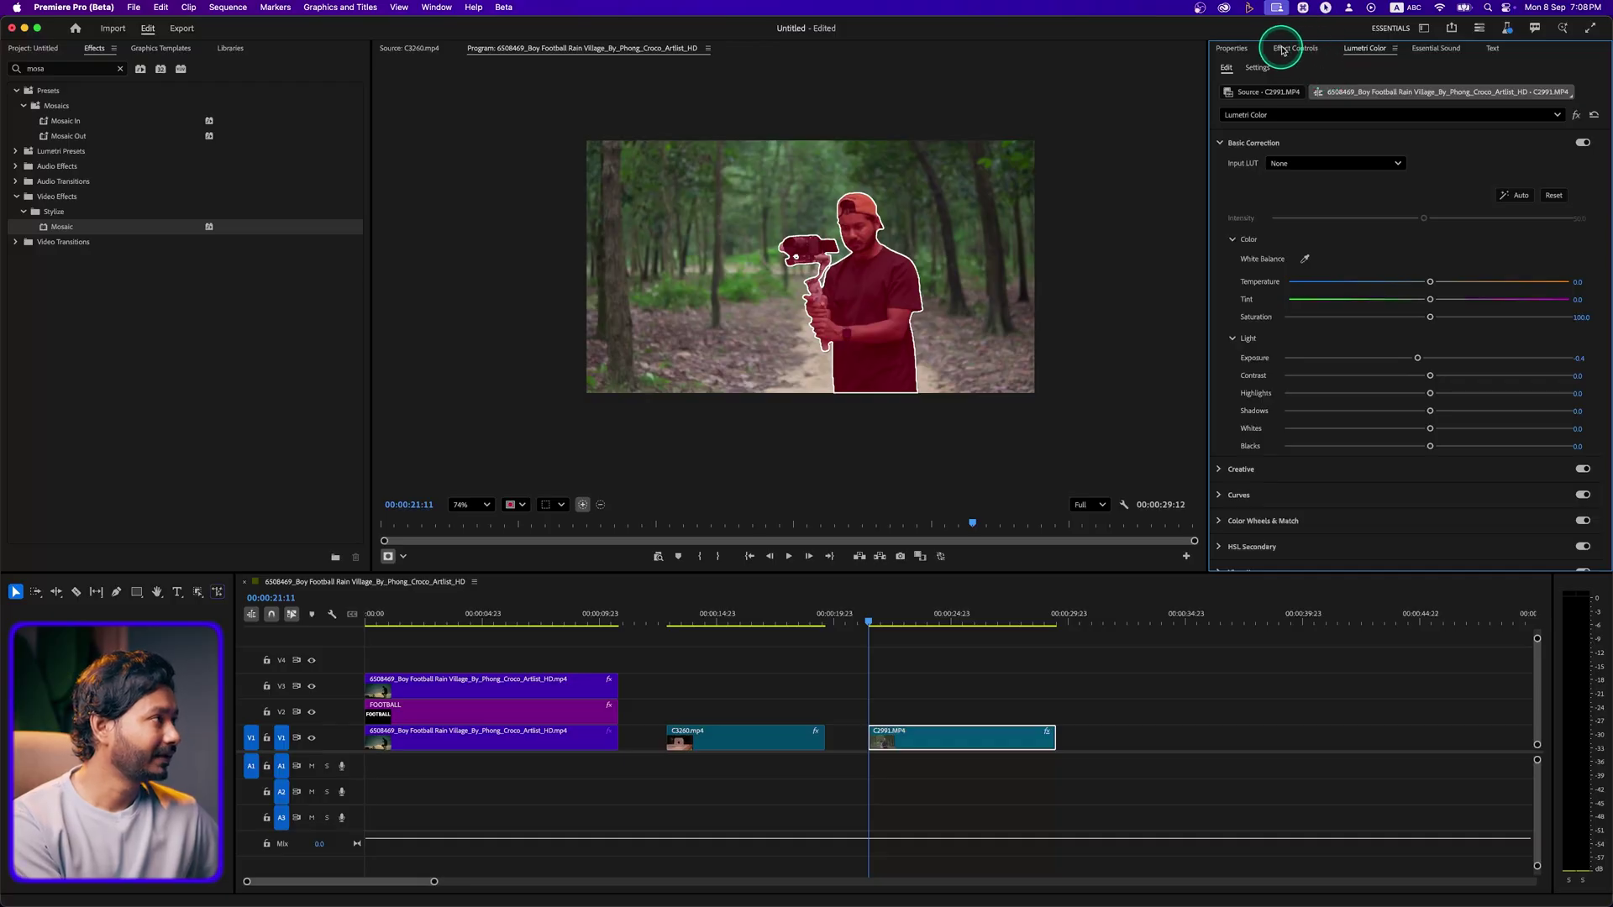
{"action": "left_click", "coordinate": [1308, 49]}
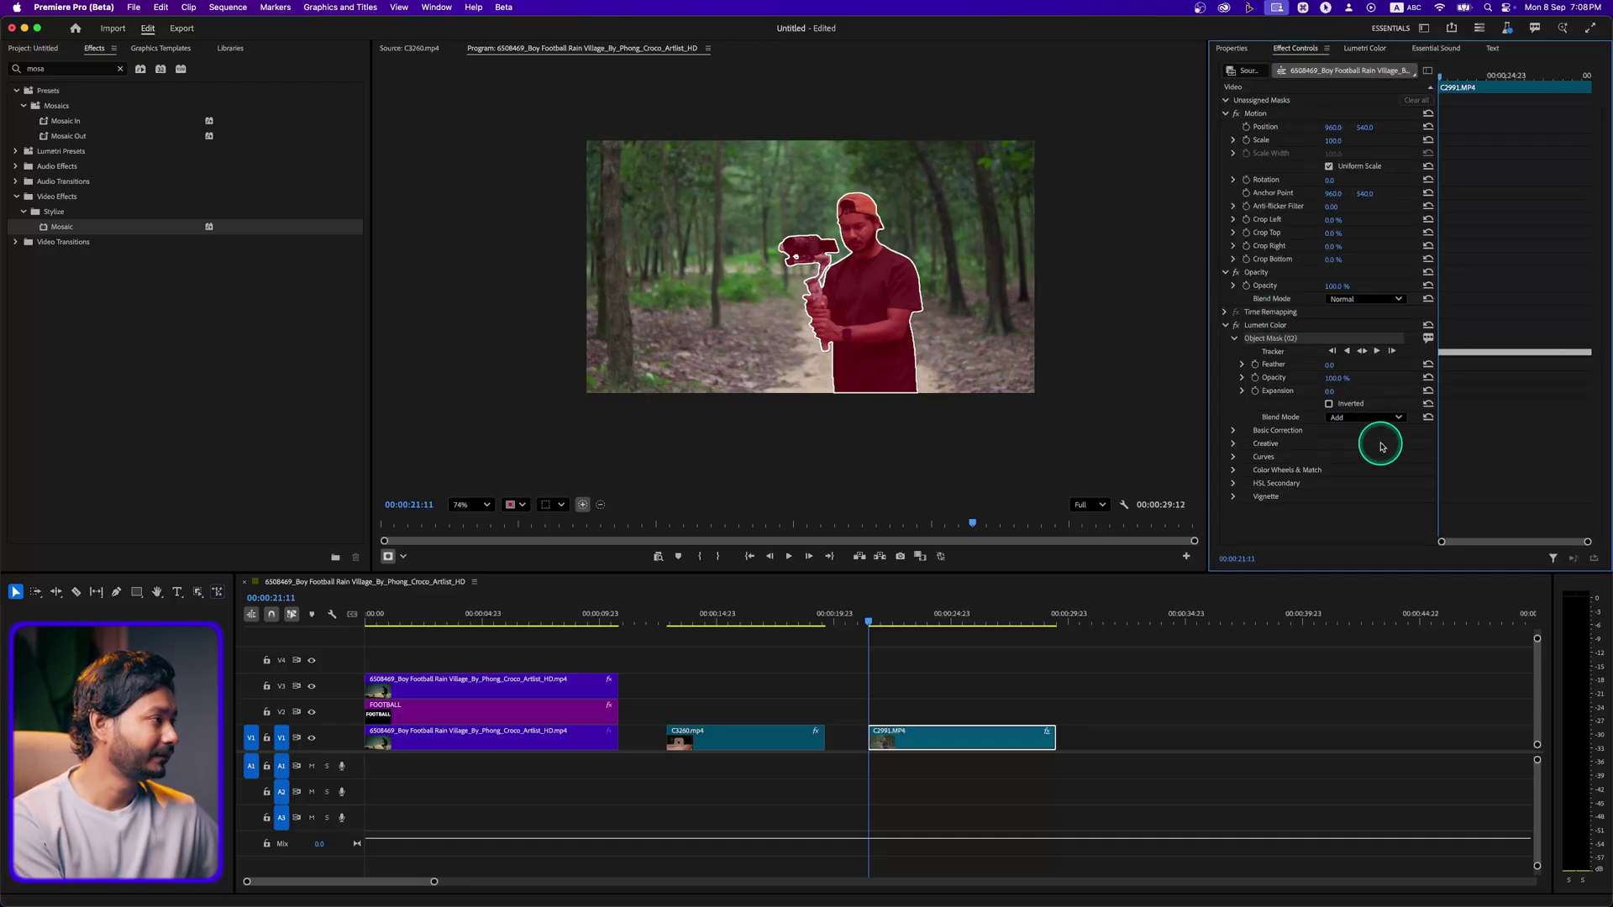
{"action": "left_click", "coordinate": [1329, 404]}
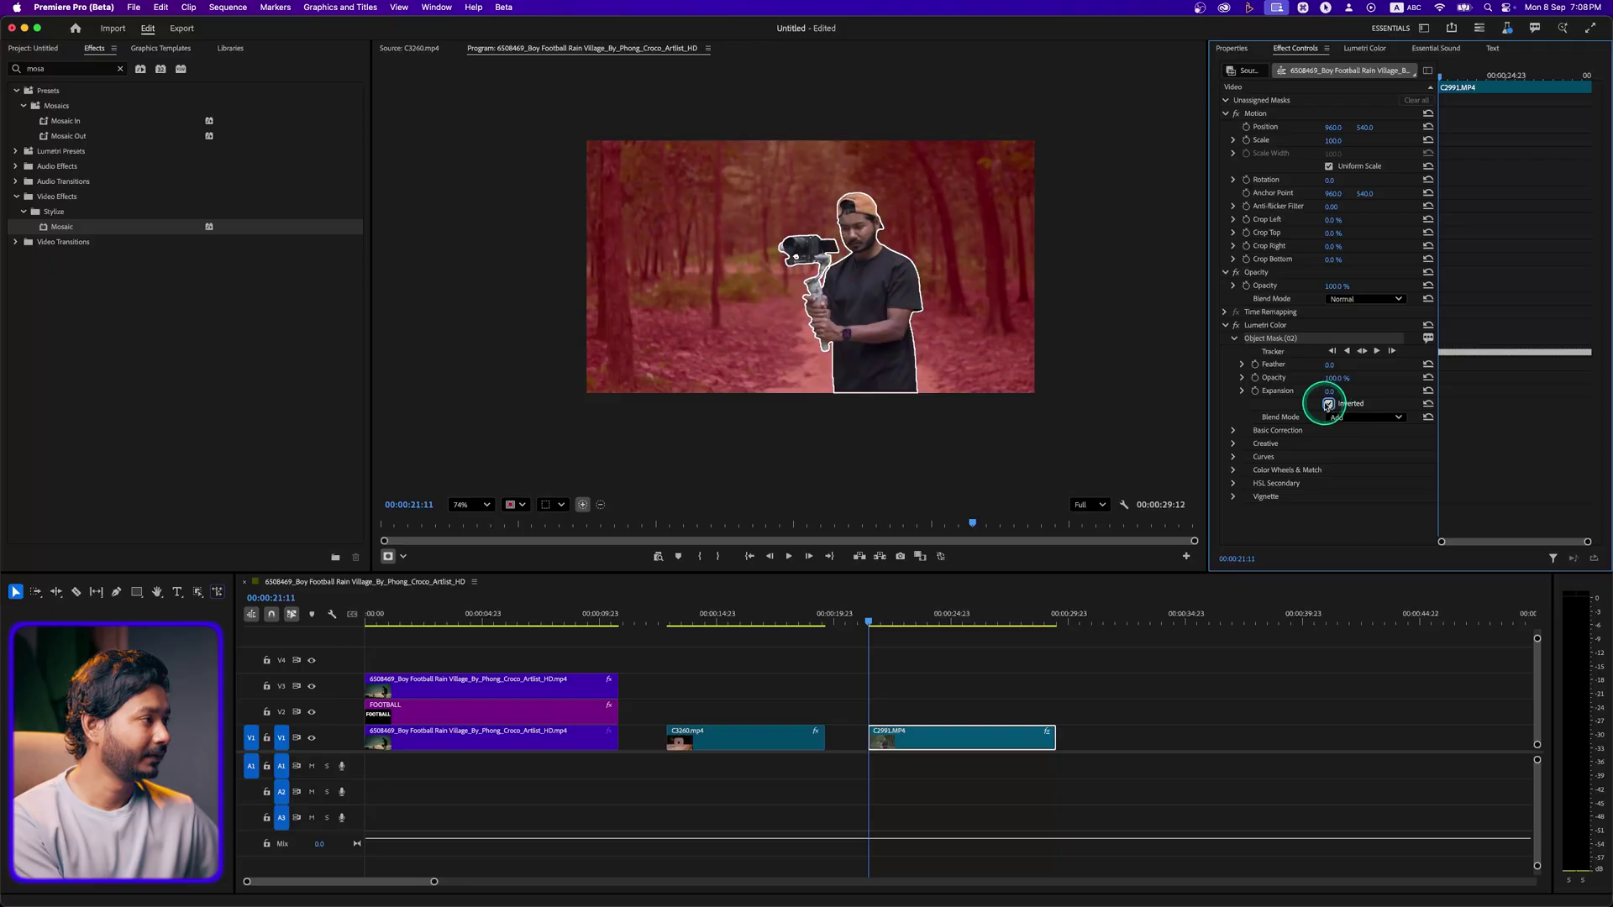
{"action": "left_click", "coordinate": [1260, 325]}
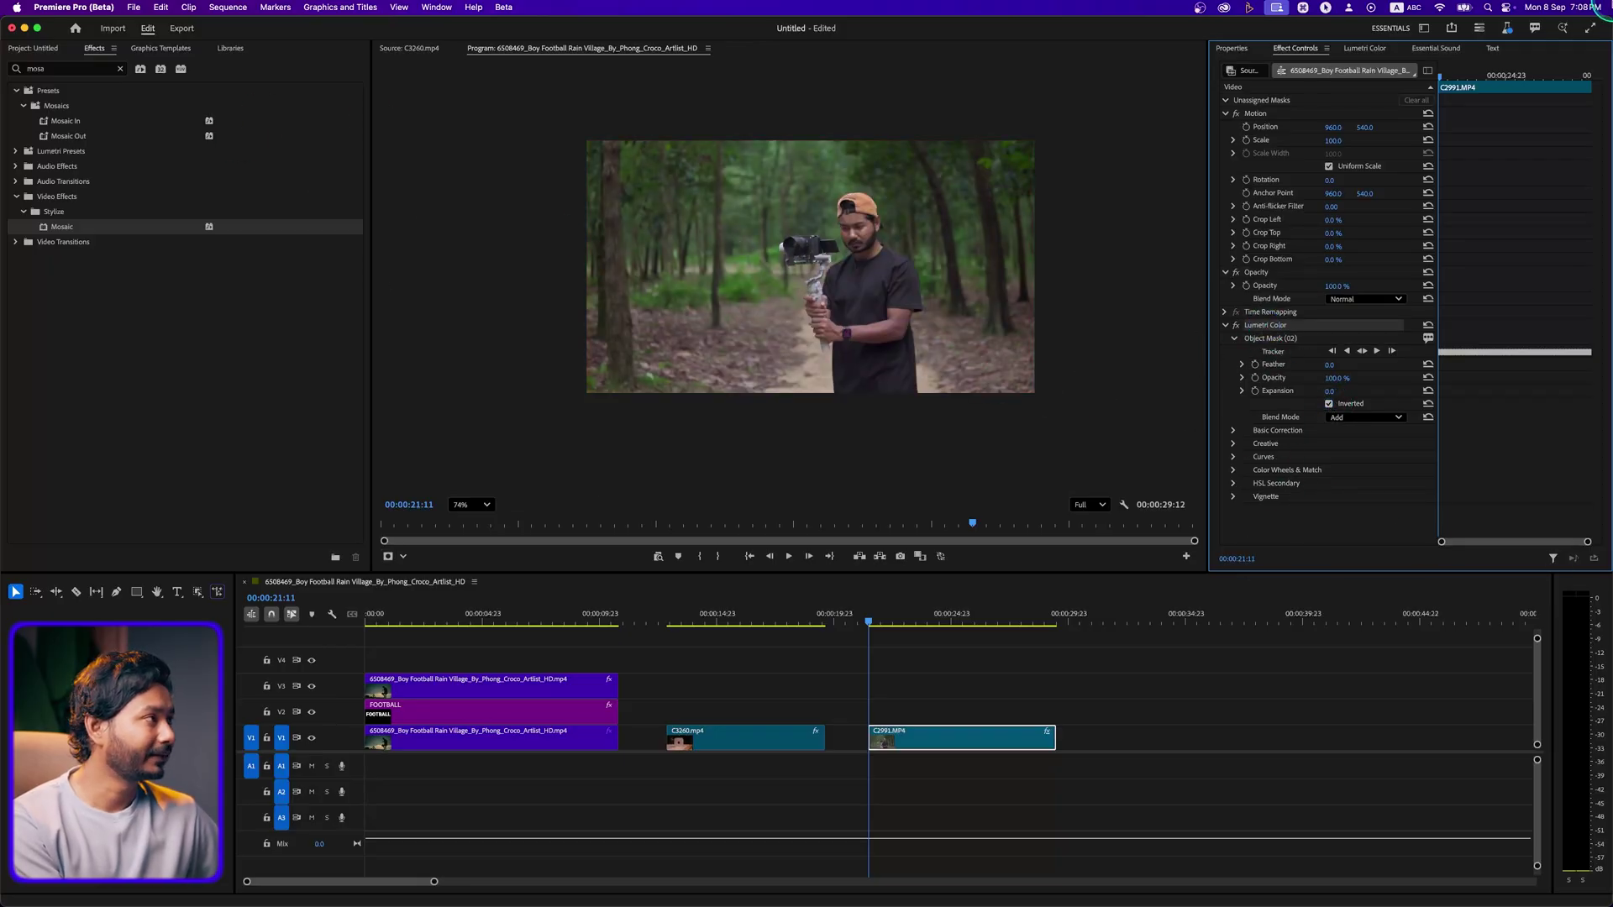
Reset the Lumetri Color exposure of C2991.MP4 to 0
{"action": "left_click", "coordinate": [1367, 50]}
{"action": "mouse_move", "coordinate": [1417, 358]}
{"action": "left_mouse_down"}
{"action": "mouse_move", "coordinate": [1383, 359]}
{"action": "mouse_move", "coordinate": [1417, 362]}
{"action": "left_mouse_up"}
{"action": "double_click", "coordinate": [1420, 360]}
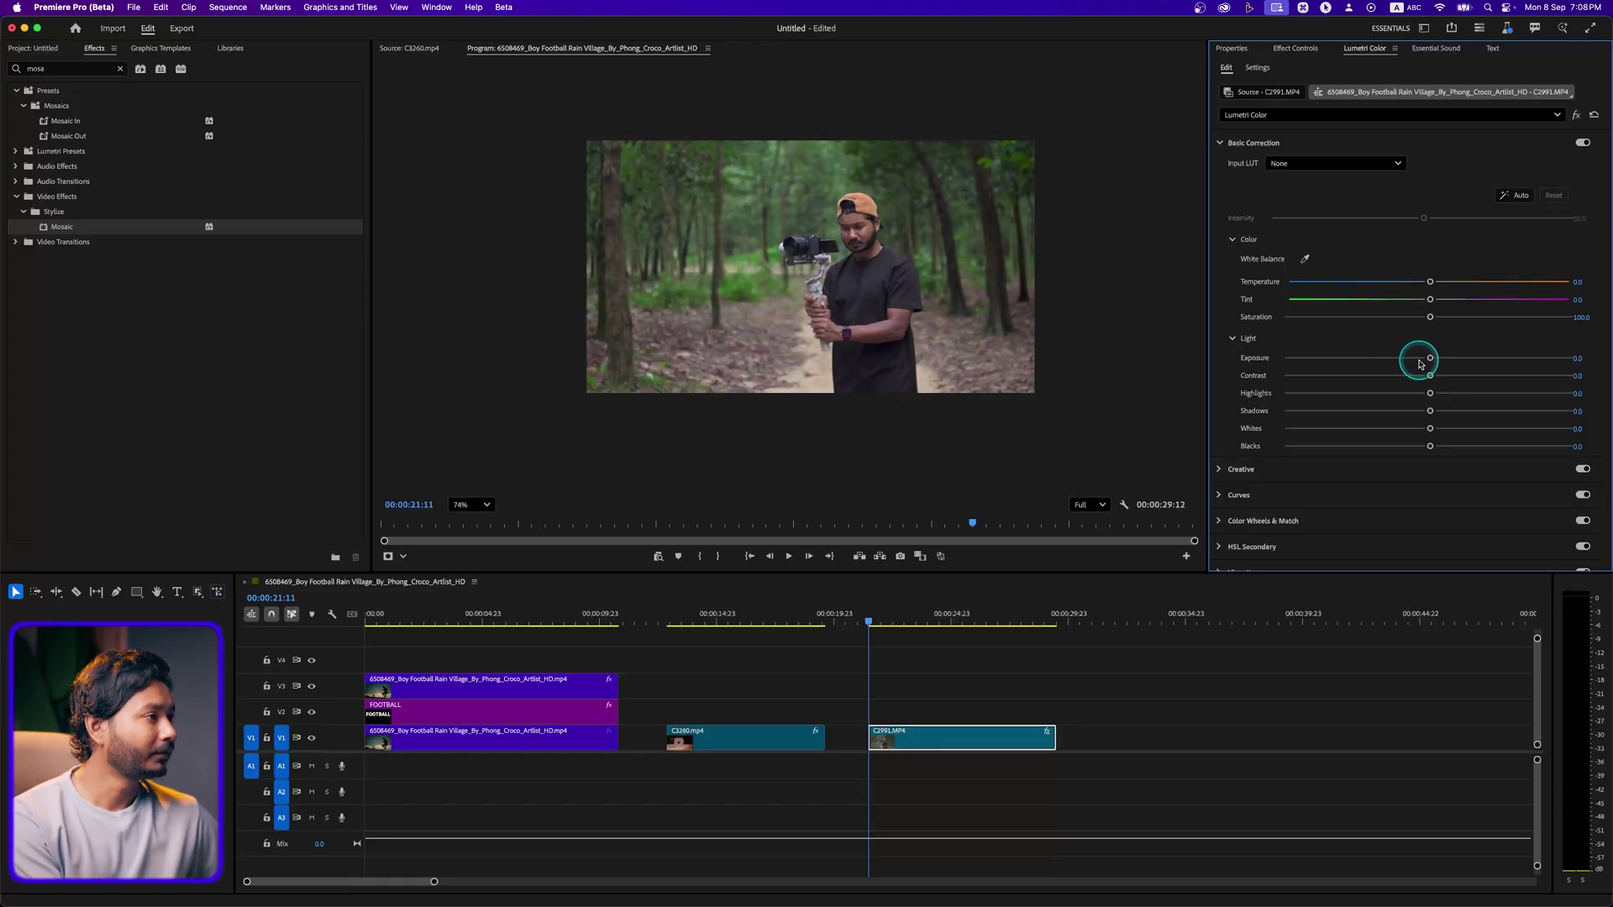
Add a vignette around the masked man with amount about -0.8, midpoint about 11.6, roundness 100 and feather 100
{"action": "scroll", "coordinate": [1367, 504], "scroll_direction": "down", "scroll_amount": 2}
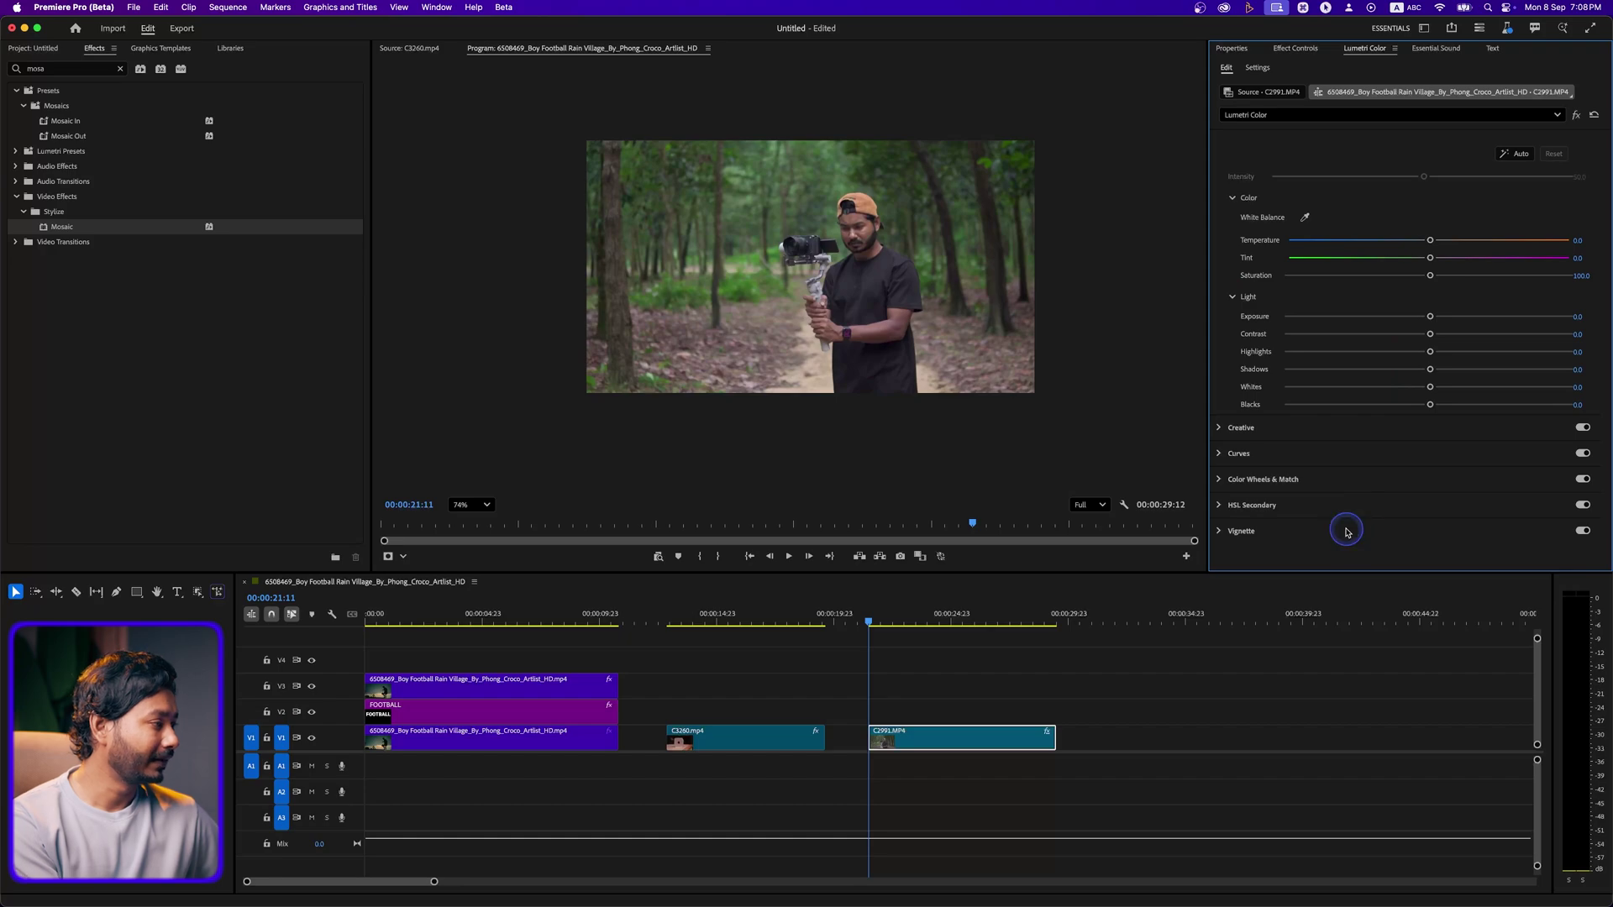
{"action": "left_click", "coordinate": [1347, 532]}
{"action": "left_click_drag", "start_coordinate": [1425, 293], "coordinate": [1304, 310]}
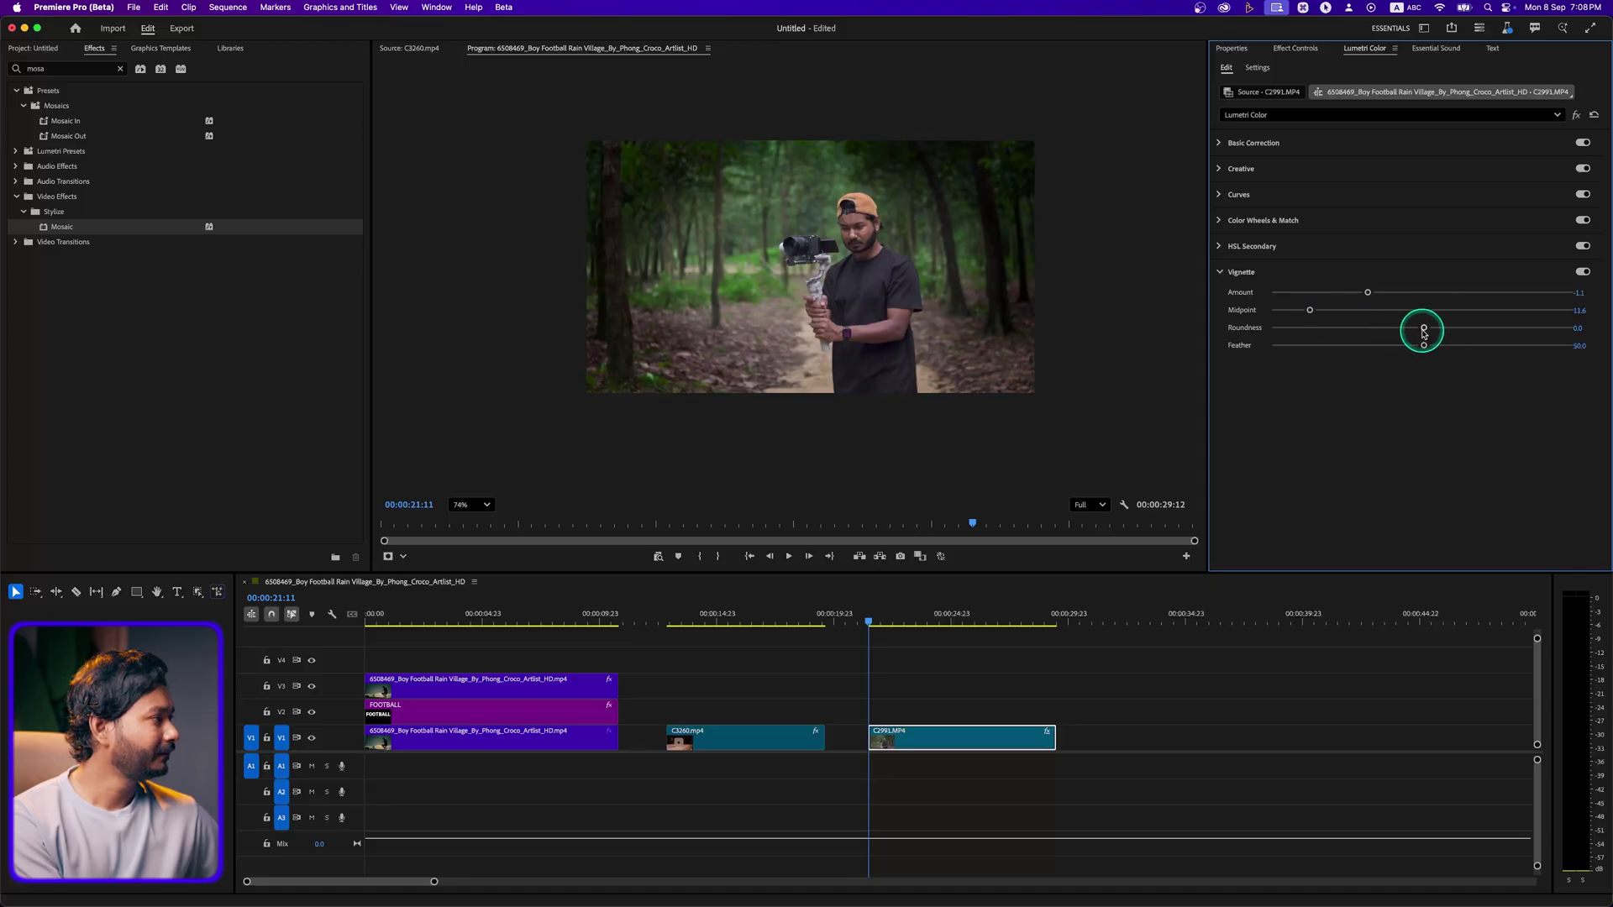
{"action": "left_click_drag", "start_coordinate": [1426, 328], "coordinate": [1568, 328]}
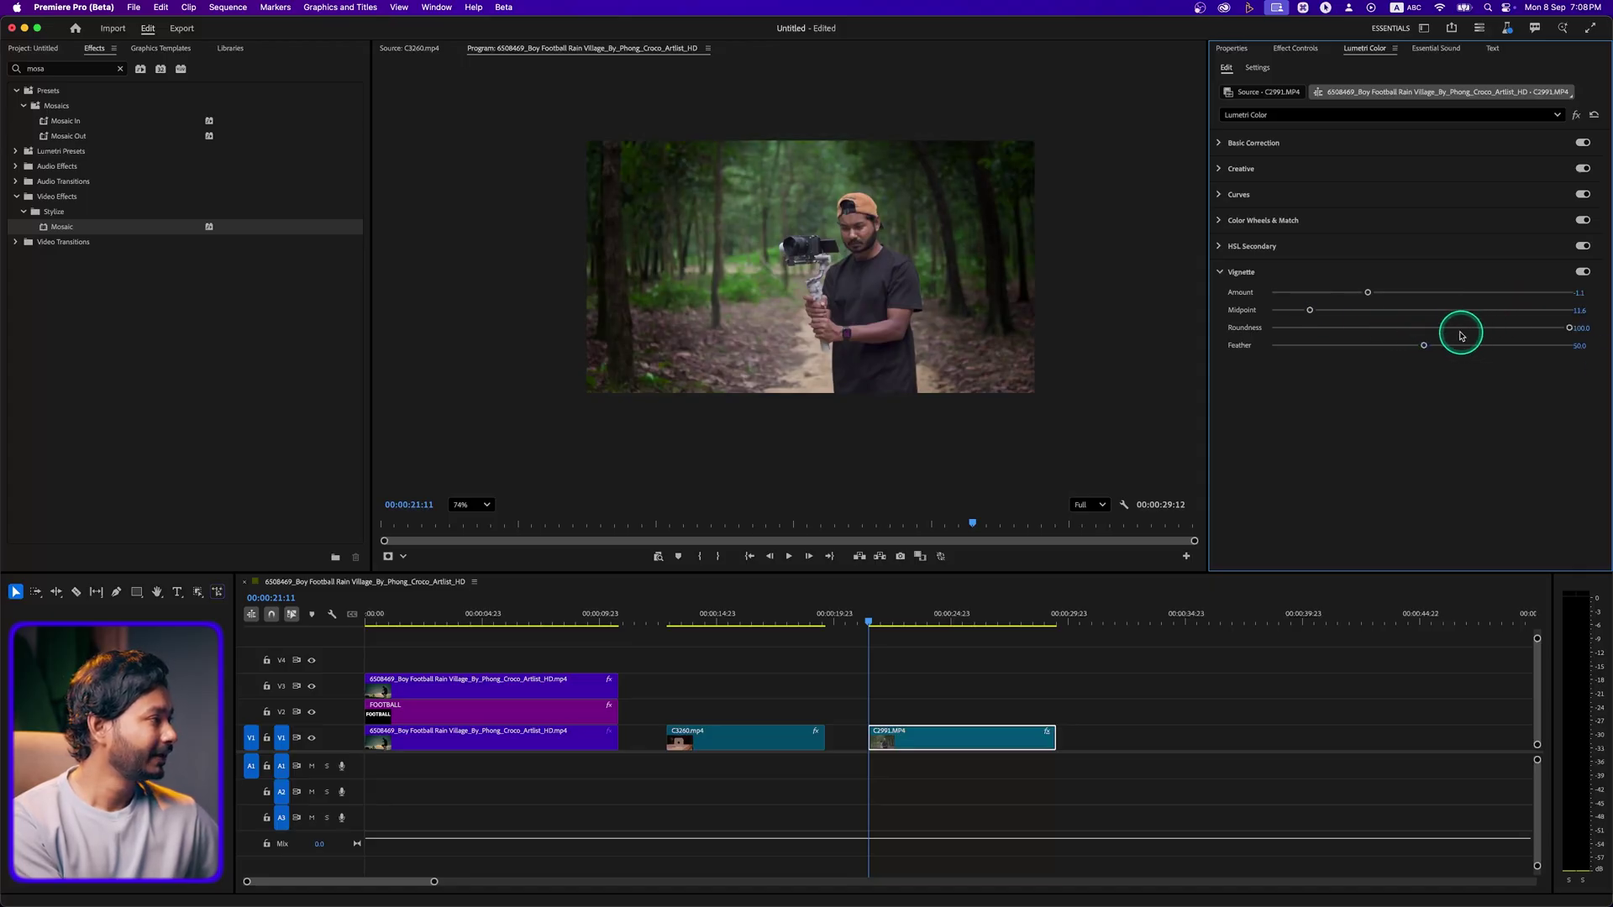
{"action": "left_click_drag", "start_coordinate": [1423, 346], "coordinate": [1568, 345]}
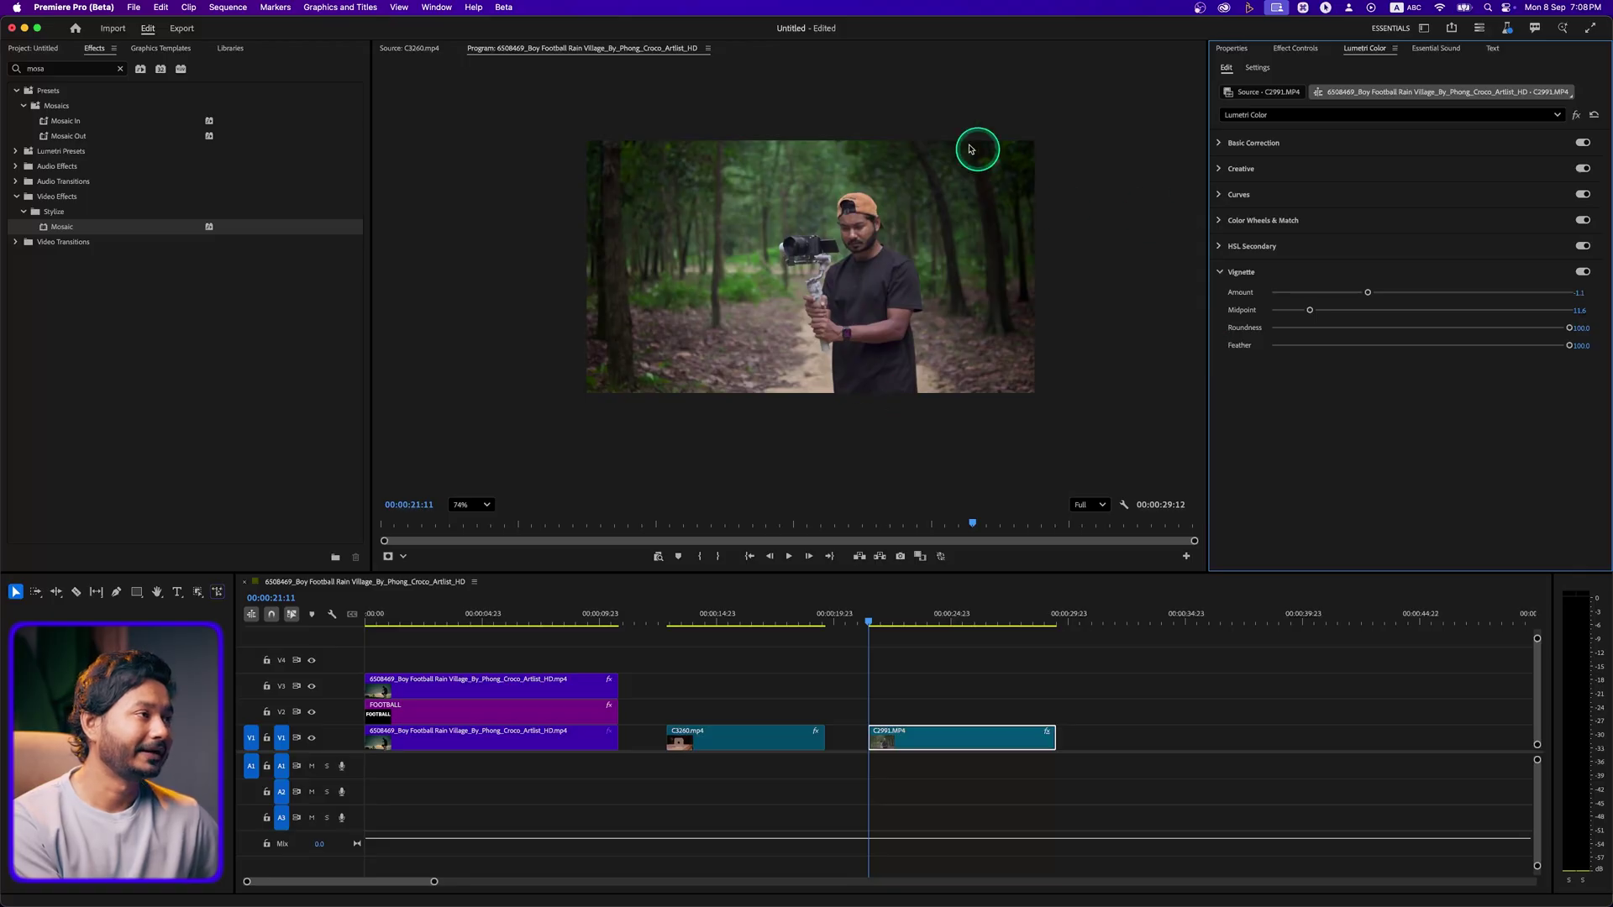
{"action": "double_click", "coordinate": [1366, 293]}
{"action": "left_click_drag", "start_coordinate": [1423, 292], "coordinate": [1382, 292]}
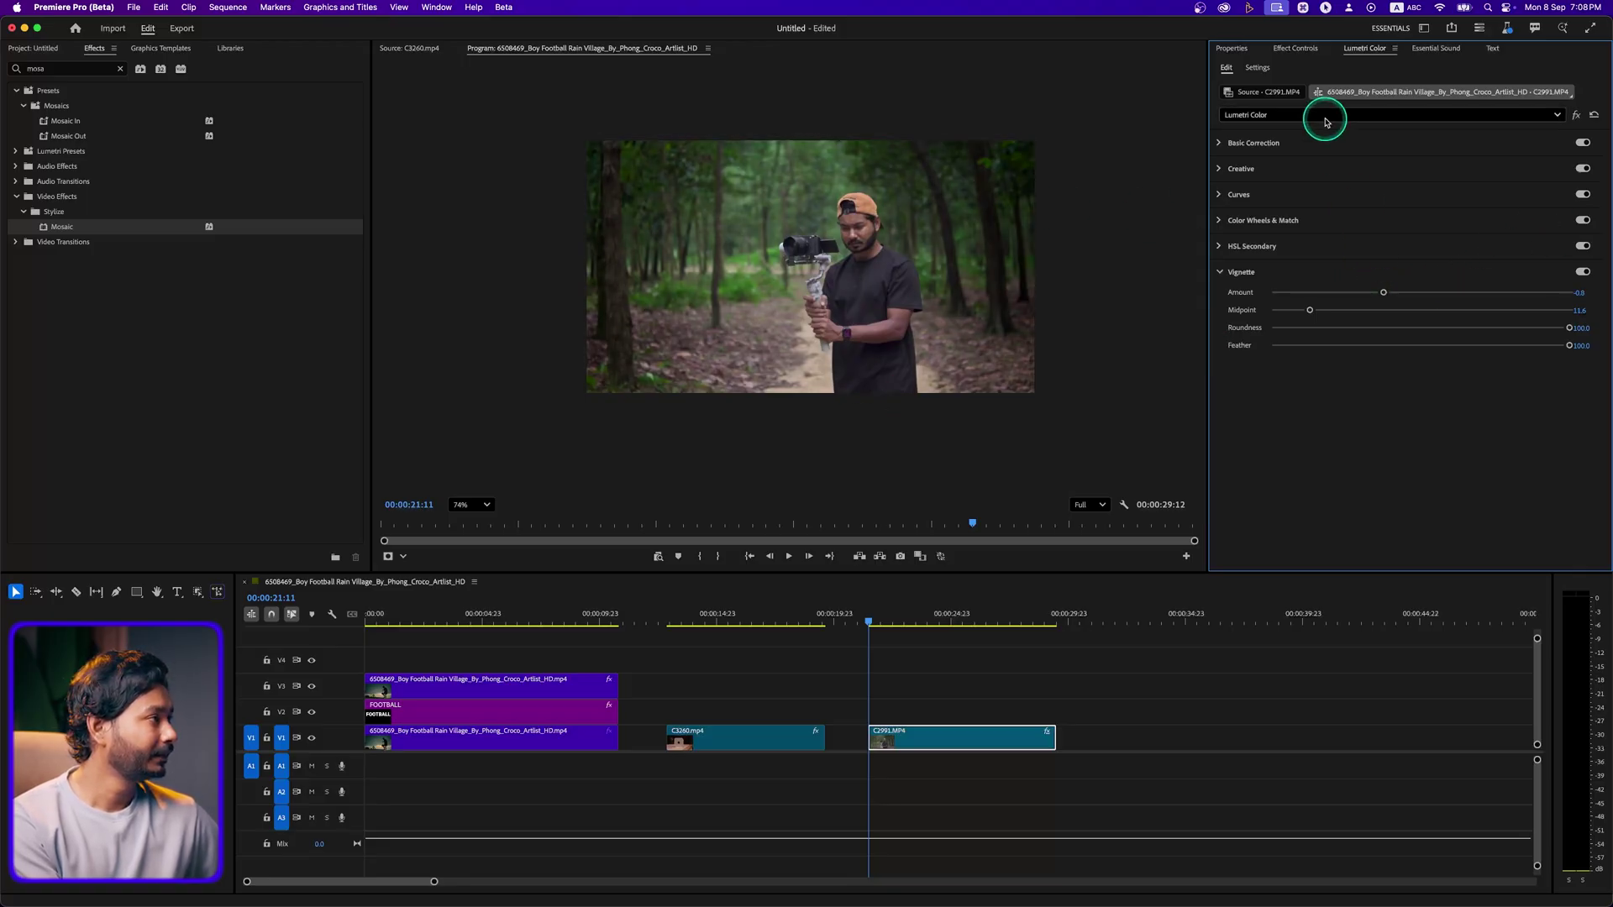
Lower the masked background's saturation to about 96 and play C2991.MP4 full screen to review the result
{"action": "left_click", "coordinate": [1309, 143]}
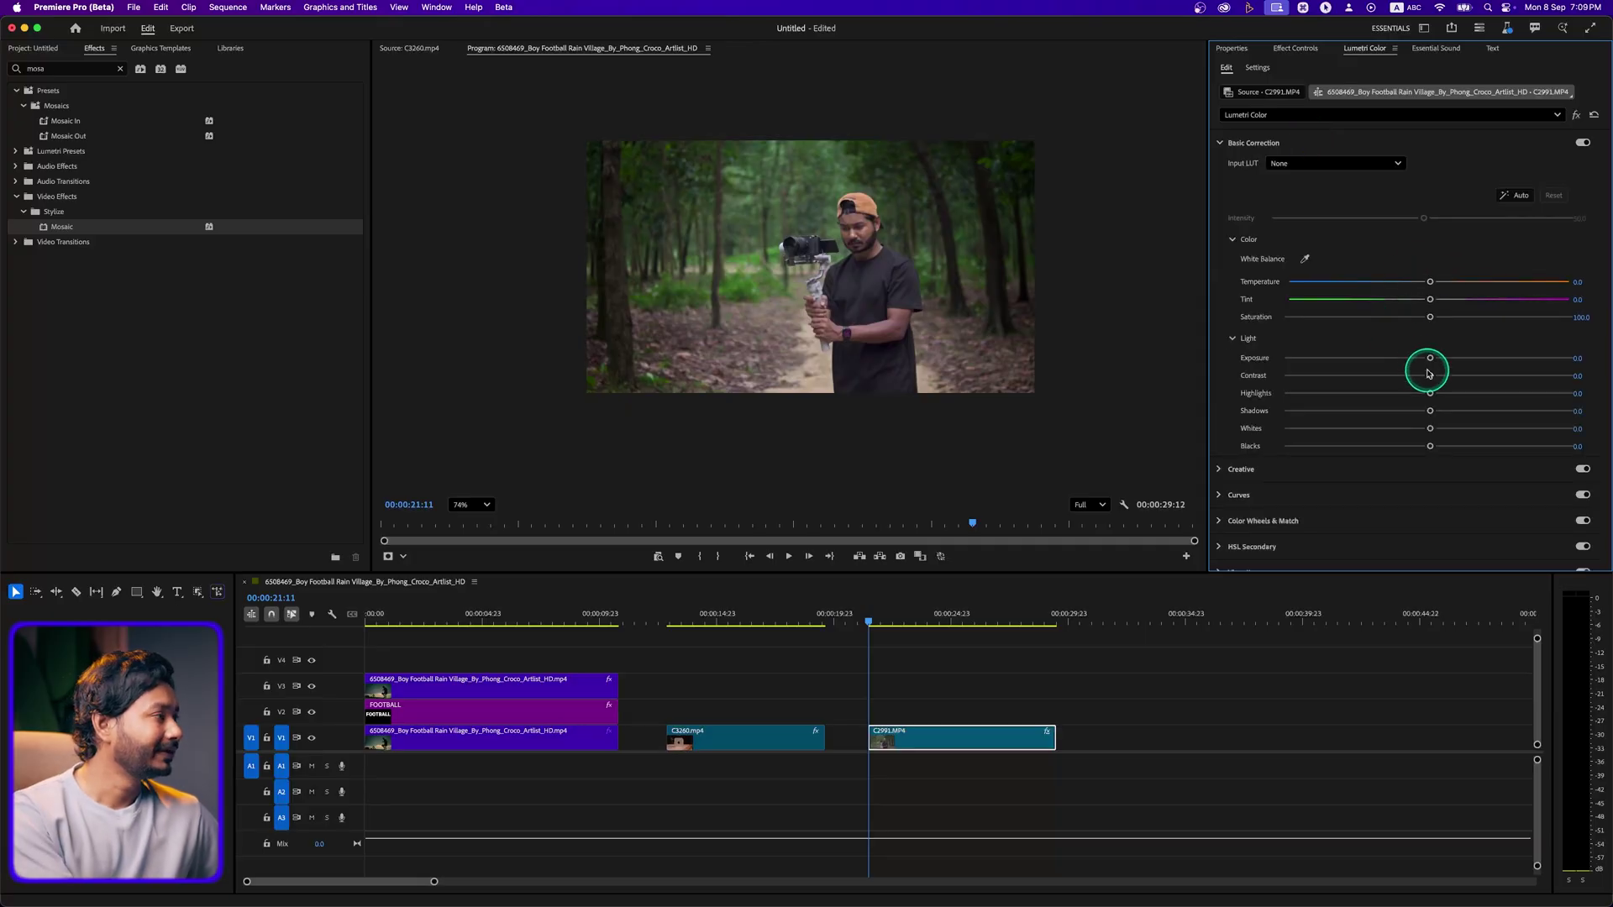
{"action": "left_click_drag", "start_coordinate": [1430, 318], "coordinate": [1432, 318]}
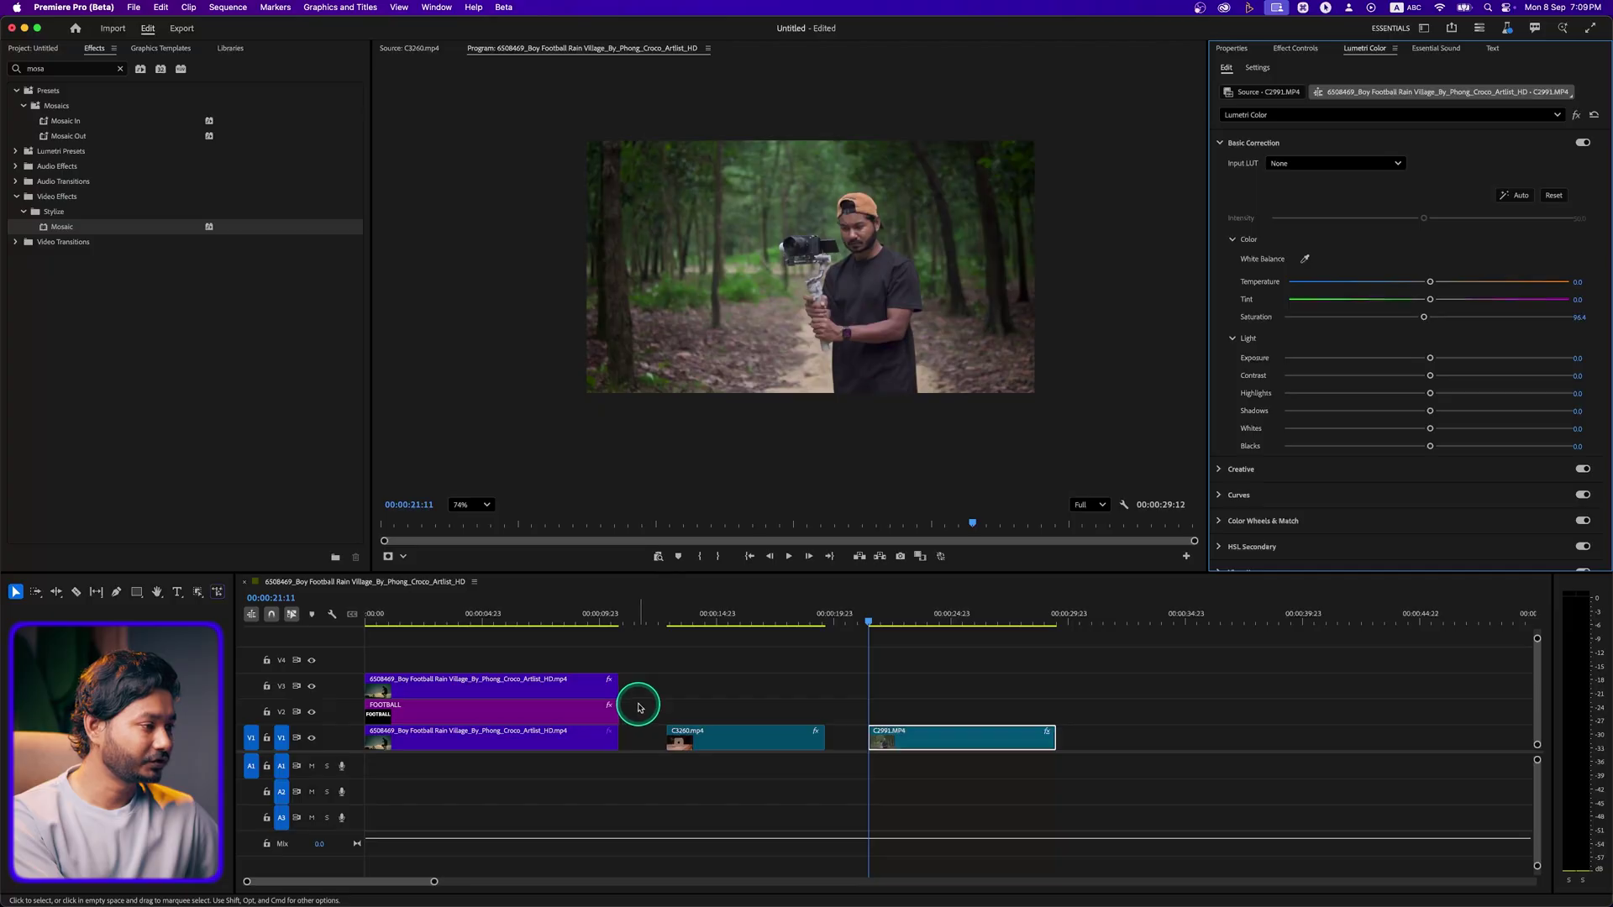
{"action": "key", "text": "ctrl+grave"}
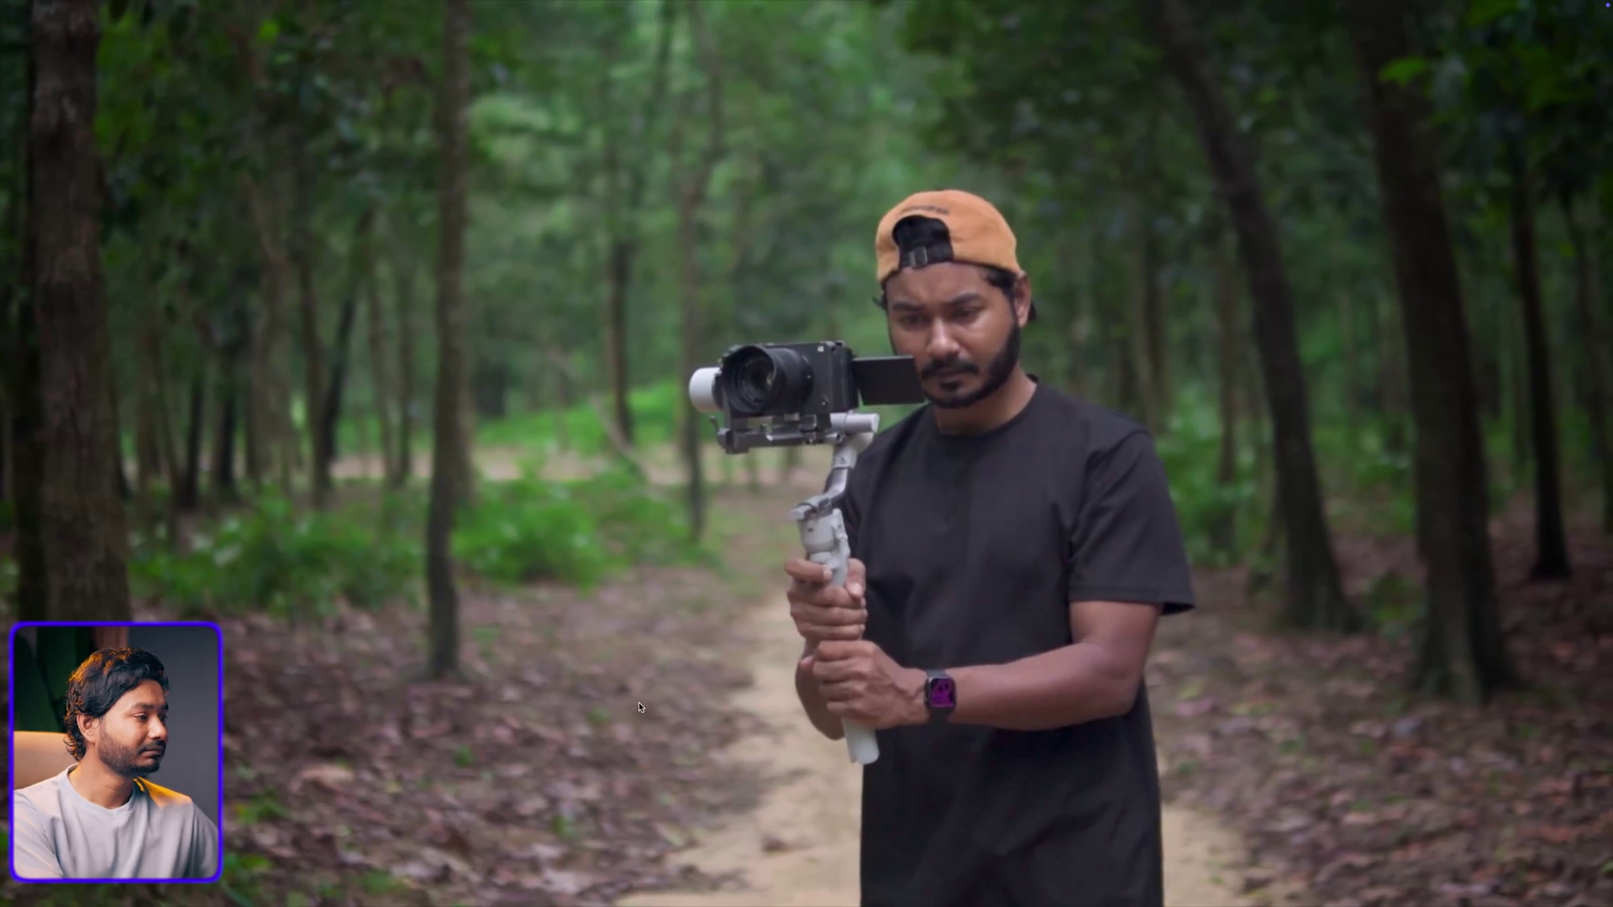
{"action": "key", "text": "Escape"}
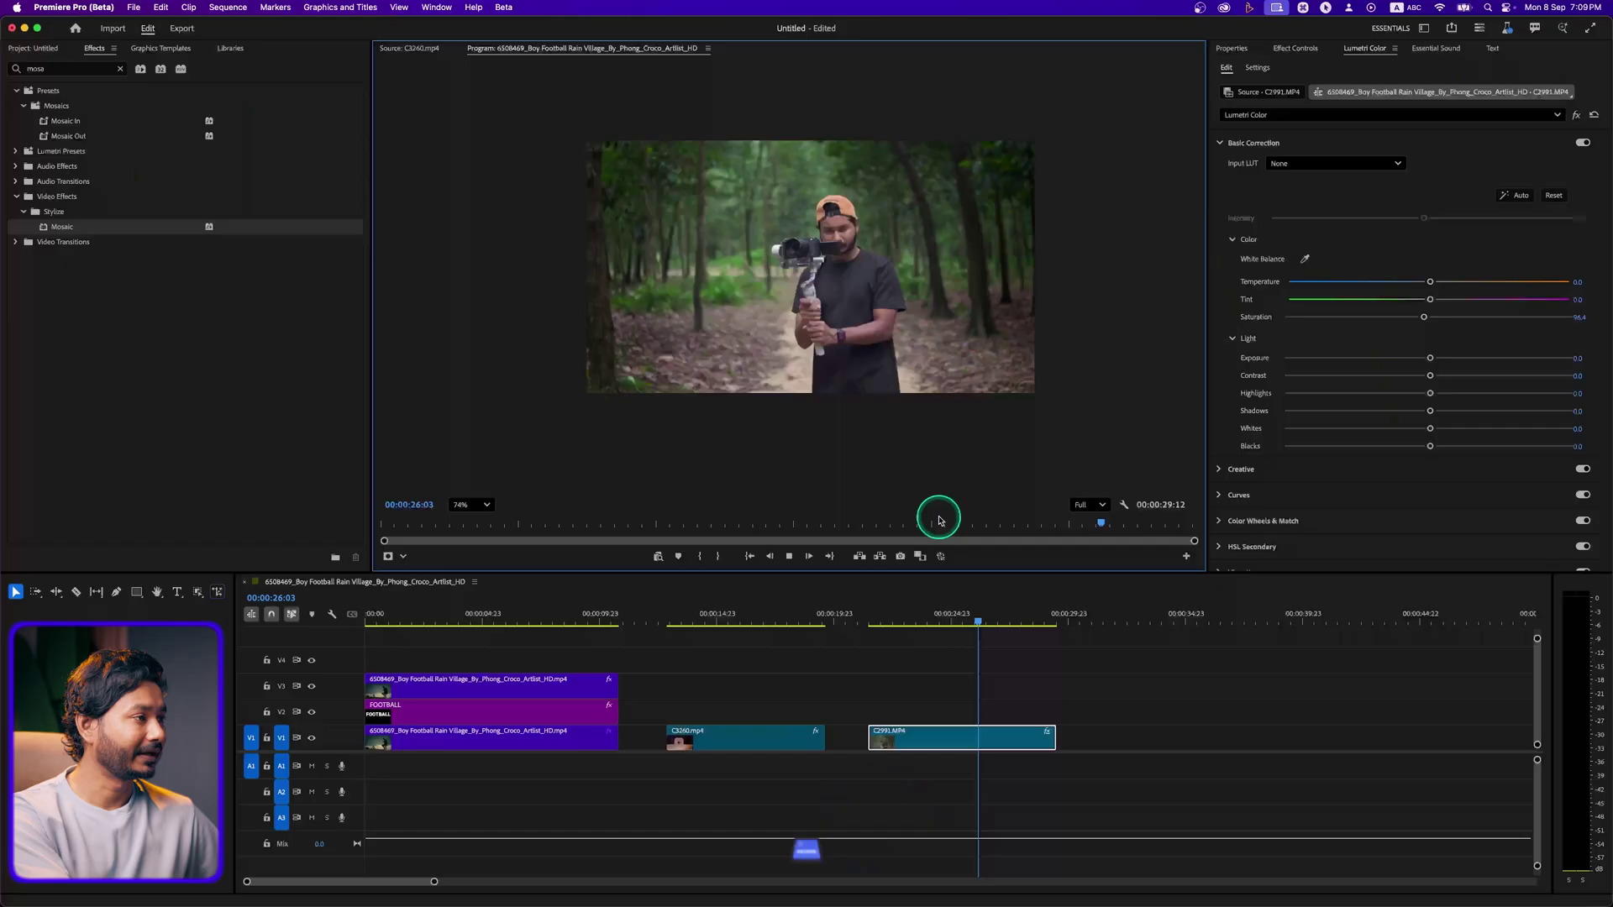
{"action": "key", "text": "space"}
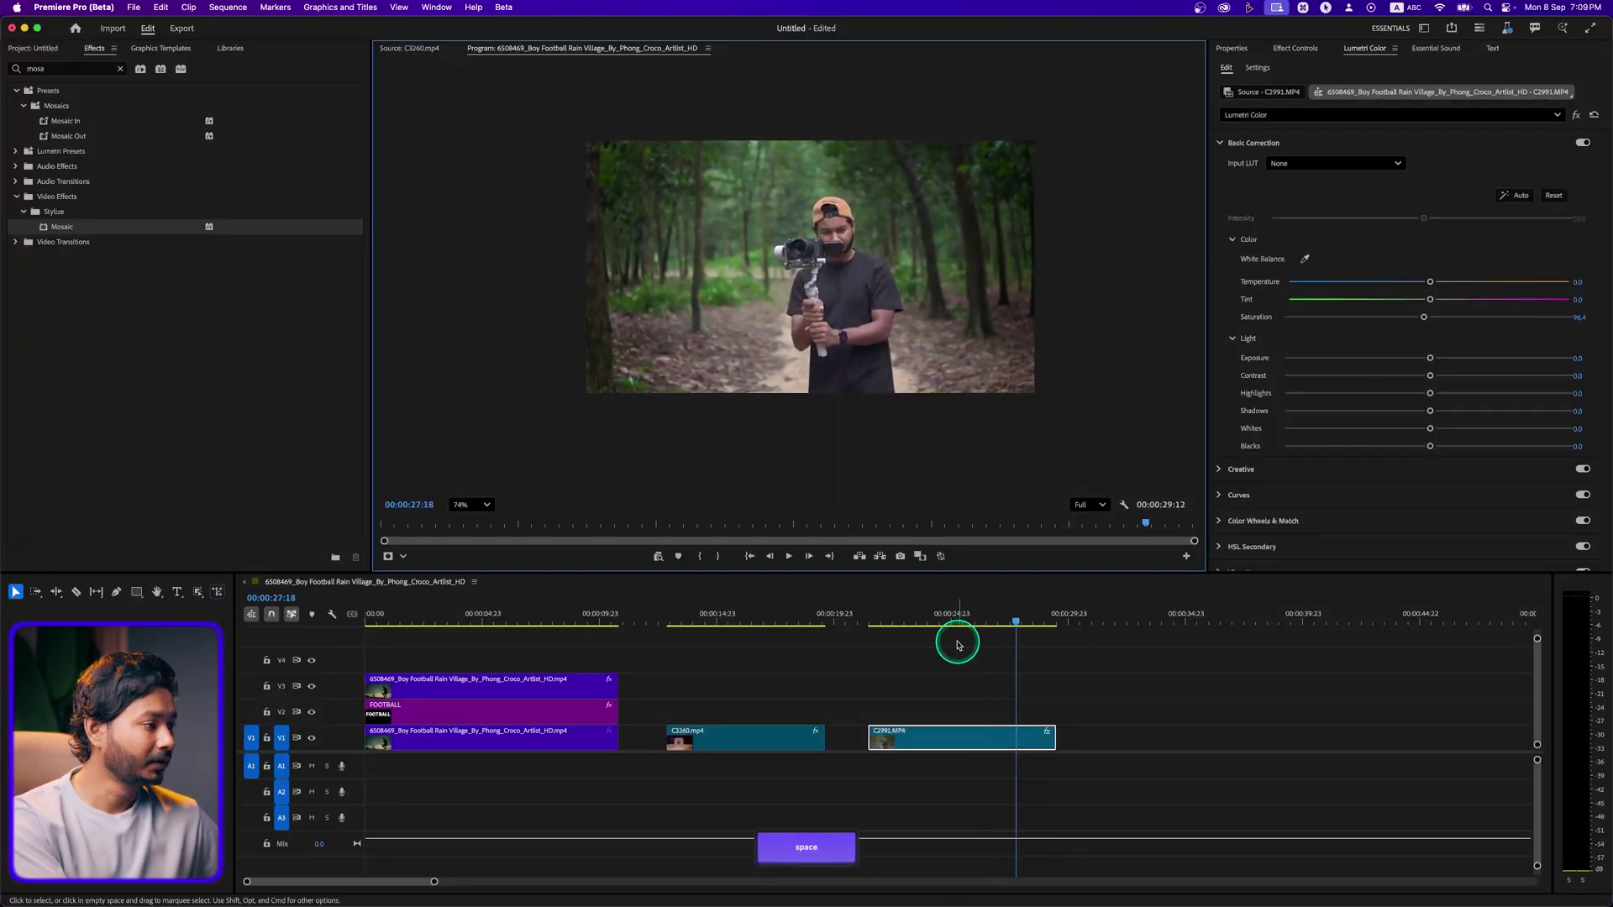